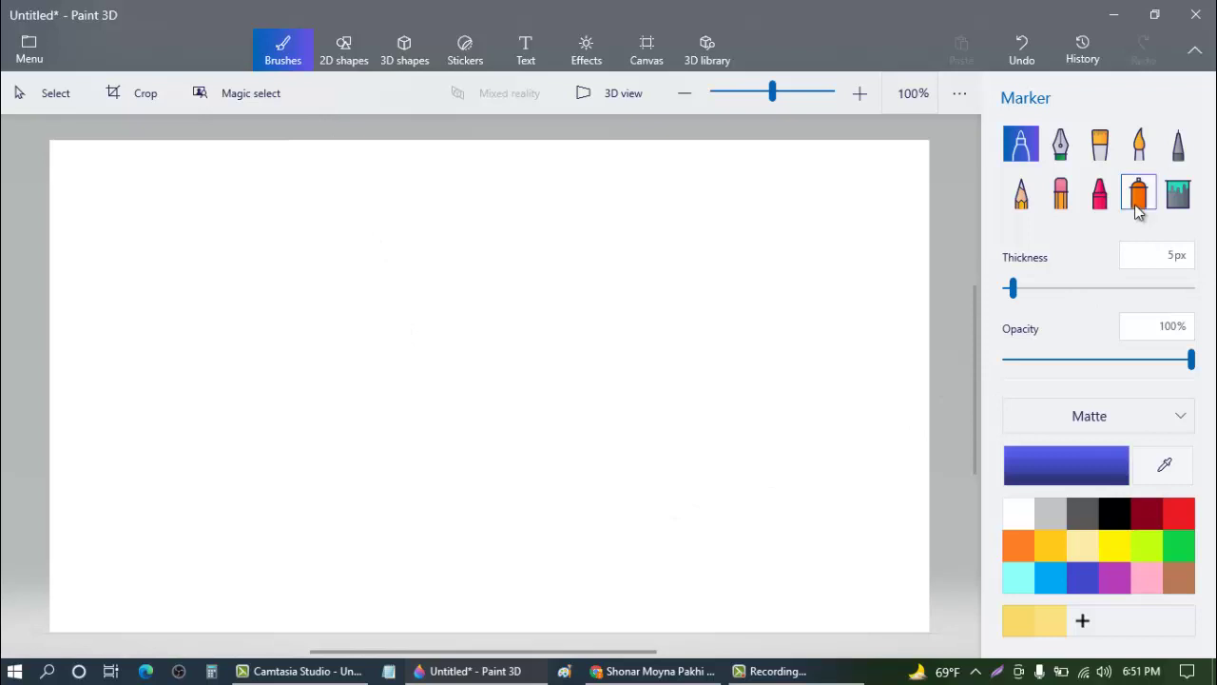
# Step: Cover most of the canvas with blue using the Spray can at 300 px thickness and 83% opacity
pyautogui.click(1139, 195)
pyautogui.moveTo(1109, 287); pyautogui.dragTo(1196, 302)
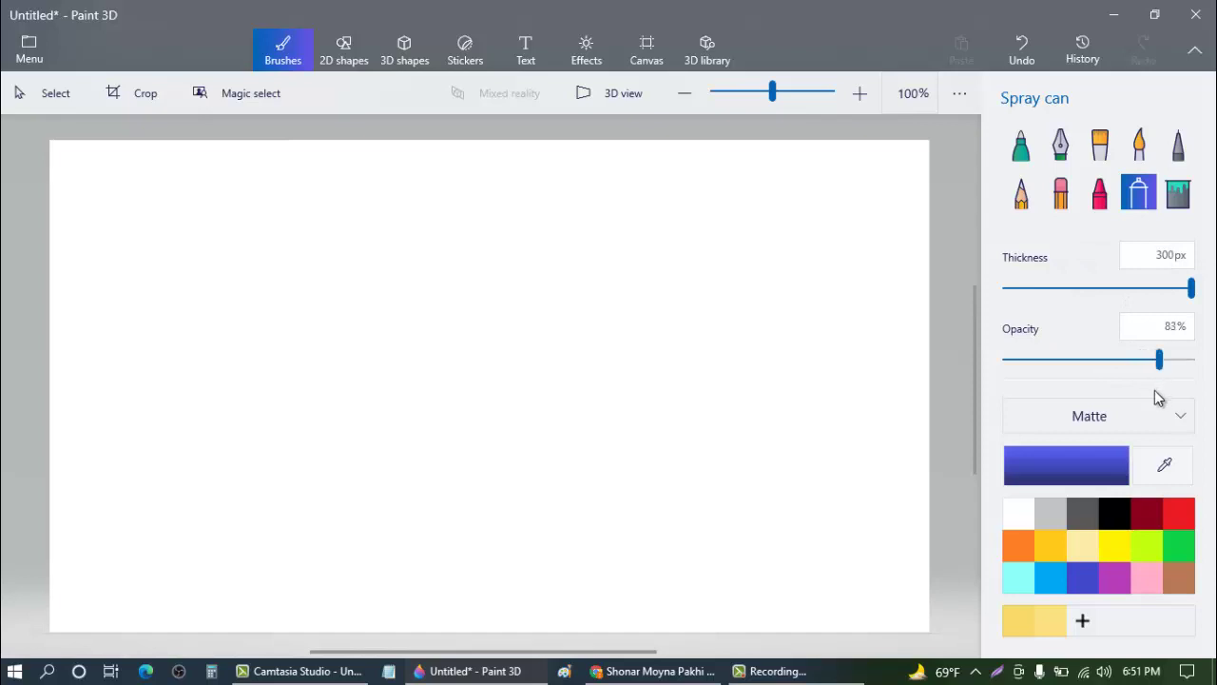
pyautogui.click(1052, 577)
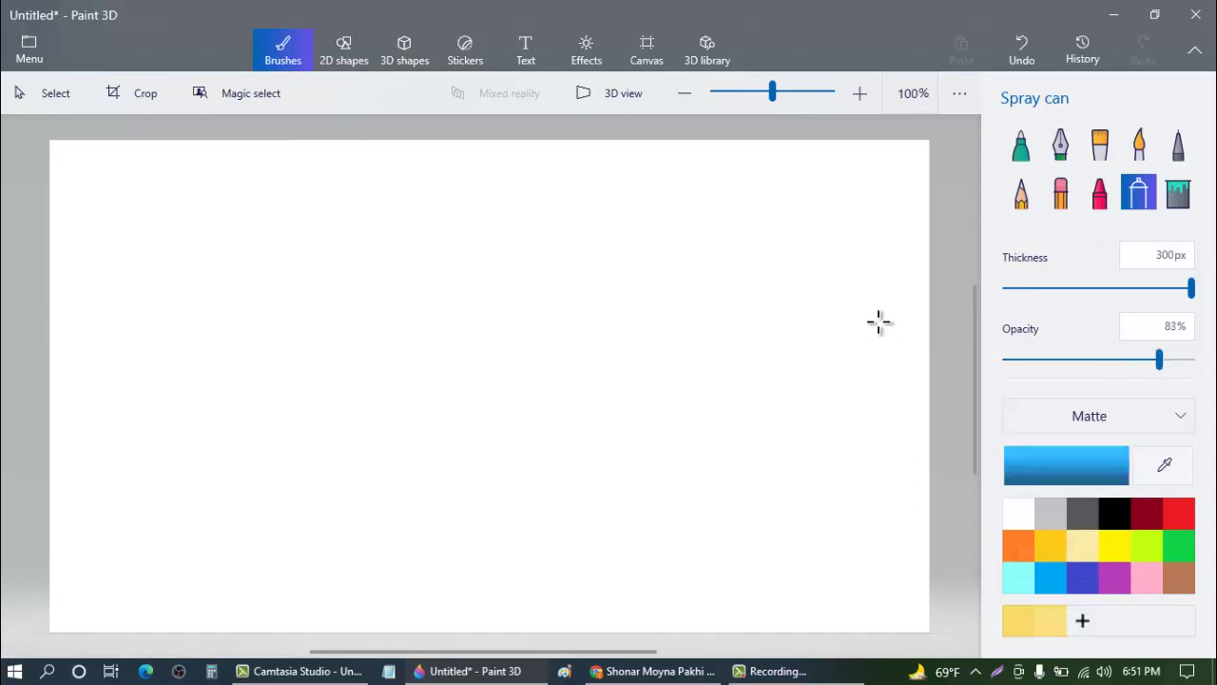
pyautogui.moveTo(916, 418)
pyautogui.mouseDown()
pyautogui.moveTo(662, 389)
pyautogui.moveTo(269, 389)
pyautogui.moveTo(380, 400)
pyautogui.moveTo(586, 456)
pyautogui.moveTo(652, 511)
pyautogui.moveTo(44, 552)
pyautogui.moveTo(1023, 606)
pyautogui.moveTo(924, 536)
pyautogui.moveTo(805, 327)
pyautogui.moveTo(223, 263)
pyautogui.moveTo(94, 232)
pyautogui.moveTo(850, 127)
pyautogui.moveTo(878, 216)
pyautogui.mouseUp()
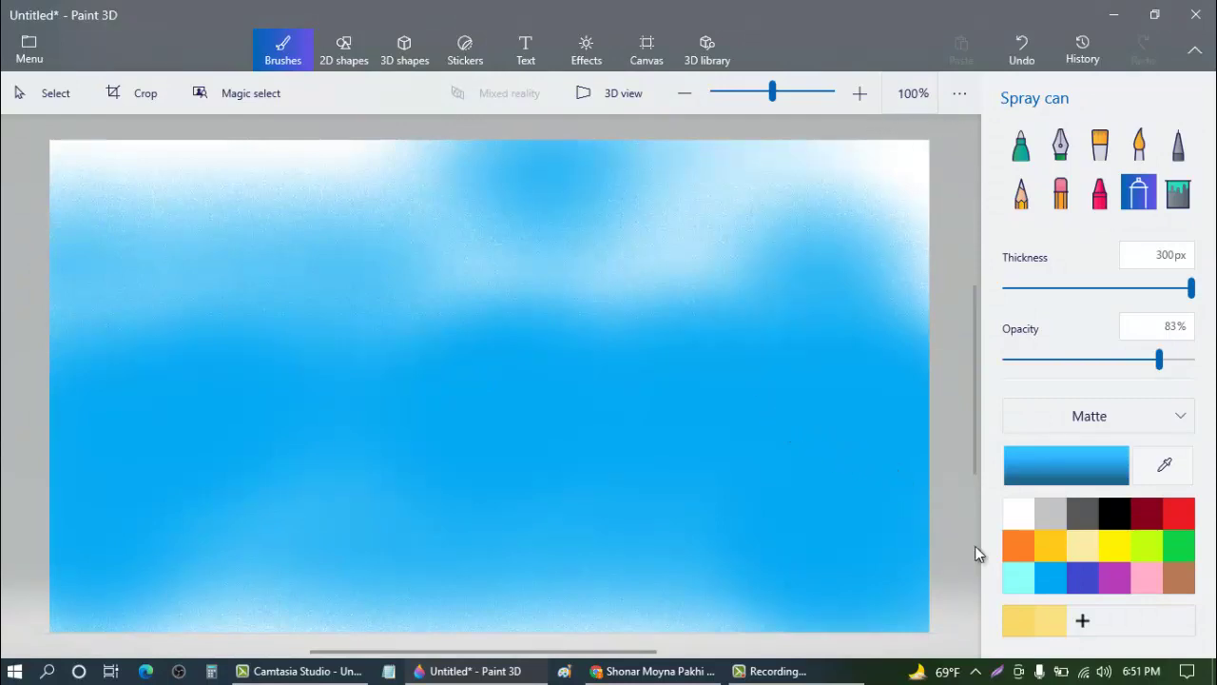
# Step: Spray light turquoise over the upper part of the blue background at 21% opacity
pyautogui.click(1018, 577)
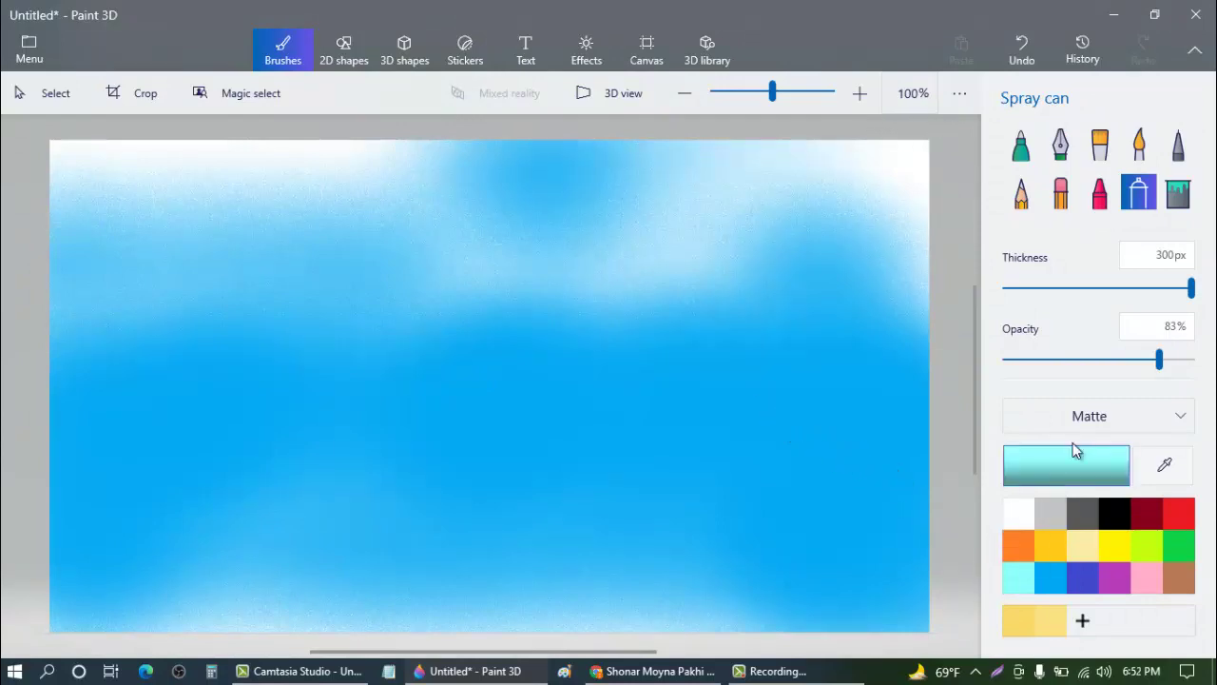
pyautogui.moveTo(1107, 363); pyautogui.dragTo(1043, 360)
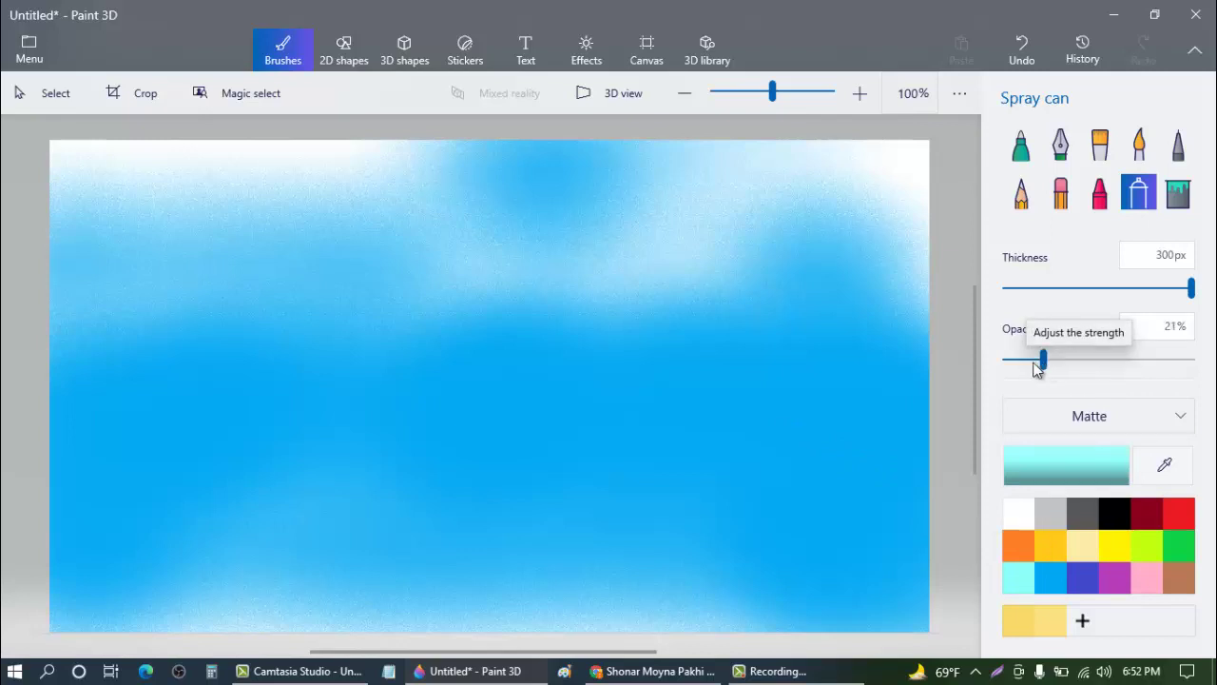
pyautogui.moveTo(866, 333)
pyautogui.mouseDown()
pyautogui.moveTo(837, 346)
pyautogui.moveTo(866, 209)
pyautogui.moveTo(571, 165)
pyautogui.moveTo(32, 181)
pyautogui.moveTo(630, 237)
pyautogui.moveTo(391, 317)
pyautogui.moveTo(193, 345)
pyautogui.moveTo(243, 288)
pyautogui.mouseUp()
pyautogui.moveTo(452, 359)
pyautogui.mouseDown()
pyautogui.moveTo(134, 418)
pyautogui.moveTo(455, 418)
pyautogui.mouseUp()
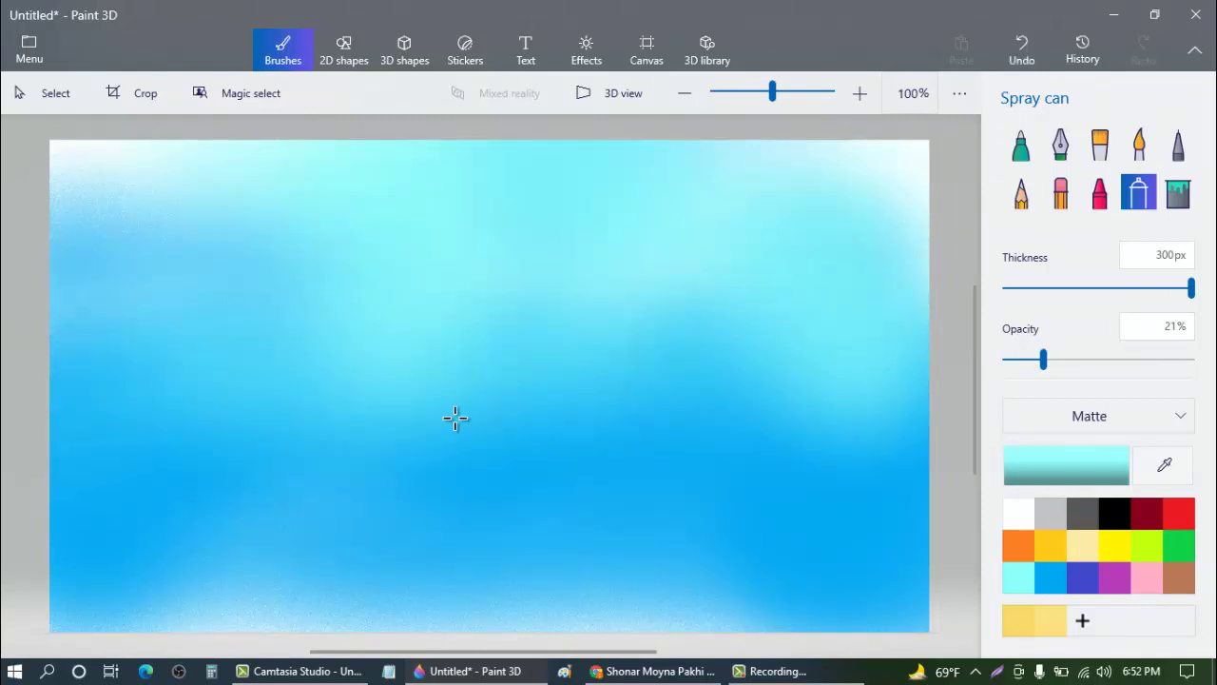
# Step: Blend light turquoise across the middle and lower canvas with the Spray can at 7% opacity
pyautogui.moveTo(1033, 361); pyautogui.dragTo(1016, 365)
pyautogui.moveTo(685, 428)
pyautogui.mouseDown()
pyautogui.moveTo(493, 475)
pyautogui.moveTo(263, 507)
pyautogui.moveTo(177, 468)
pyautogui.moveTo(9, 474)
pyautogui.moveTo(261, 467)
pyautogui.moveTo(68, 505)
pyautogui.moveTo(368, 550)
pyautogui.moveTo(69, 589)
pyautogui.moveTo(399, 596)
pyautogui.moveTo(223, 596)
pyautogui.moveTo(593, 576)
pyautogui.moveTo(562, 577)
pyautogui.moveTo(539, 552)
pyautogui.moveTo(883, 586)
pyautogui.moveTo(827, 603)
pyautogui.moveTo(698, 505)
pyautogui.moveTo(905, 431)
pyautogui.moveTo(357, 435)
pyautogui.moveTo(872, 419)
pyautogui.moveTo(697, 360)
pyautogui.moveTo(738, 333)
pyautogui.moveTo(719, 384)
pyautogui.moveTo(829, 418)
pyautogui.moveTo(390, 399)
pyautogui.moveTo(620, 358)
pyautogui.mouseUp()
pyautogui.moveTo(489, 445)
pyautogui.mouseDown()
pyautogui.moveTo(7, 266)
pyautogui.moveTo(152, 233)
pyautogui.moveTo(44, 197)
pyautogui.moveTo(285, 245)
pyautogui.moveTo(245, 225)
pyautogui.moveTo(340, 304)
pyautogui.moveTo(267, 384)
pyautogui.moveTo(20, 392)
pyautogui.moveTo(192, 391)
pyautogui.moveTo(75, 363)
pyautogui.moveTo(111, 420)
pyautogui.moveTo(560, 524)
pyautogui.mouseUp()
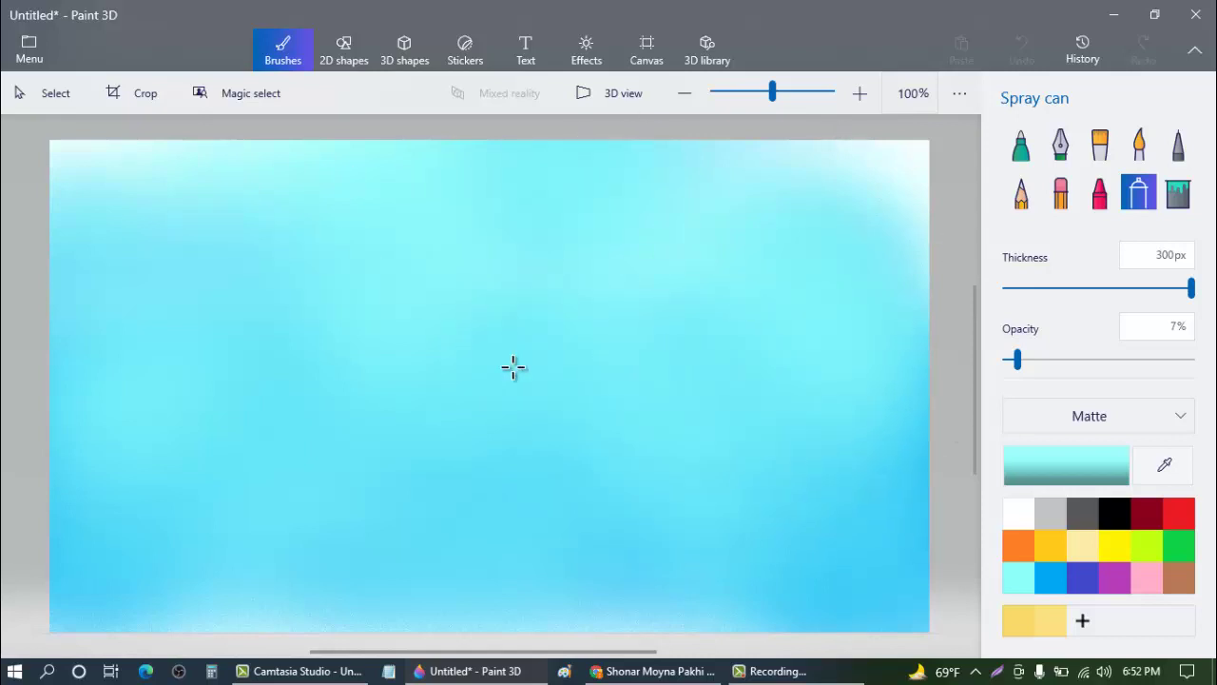
pyautogui.moveTo(513, 367); pyautogui.dragTo(704, 455)
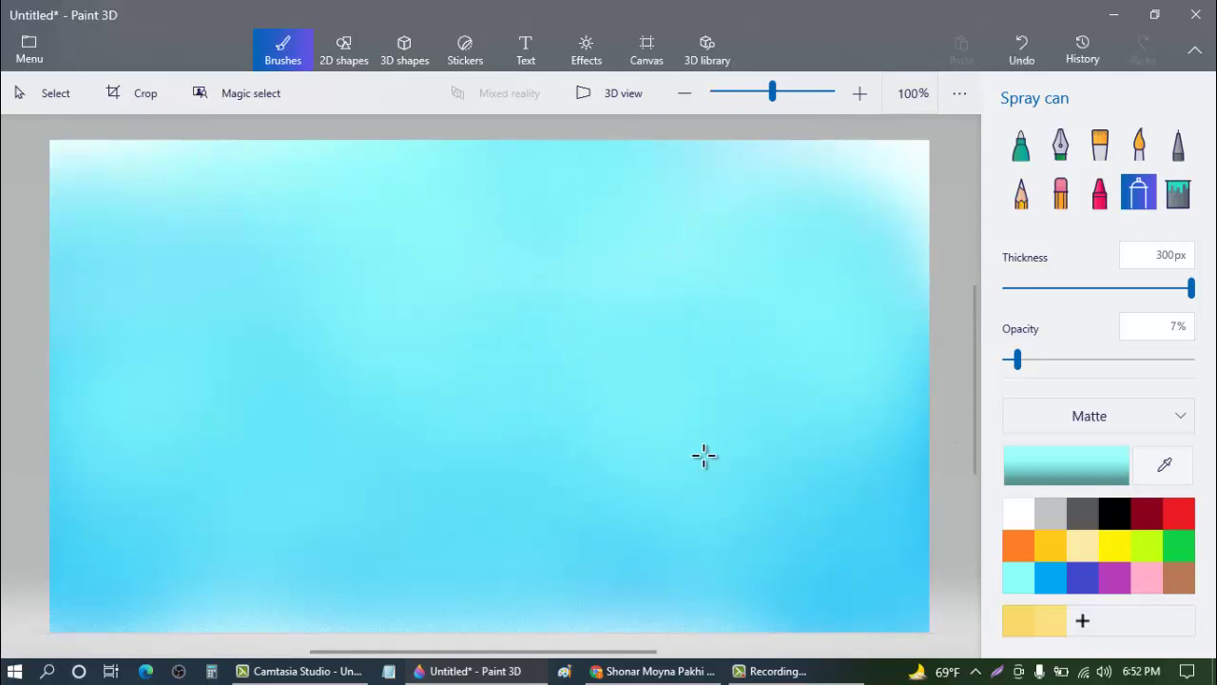
# Step: Spray white haze over the lower canvas at 4% and 17% opacity, and soften it with light turquoise at 7%
pyautogui.click(1018, 520)
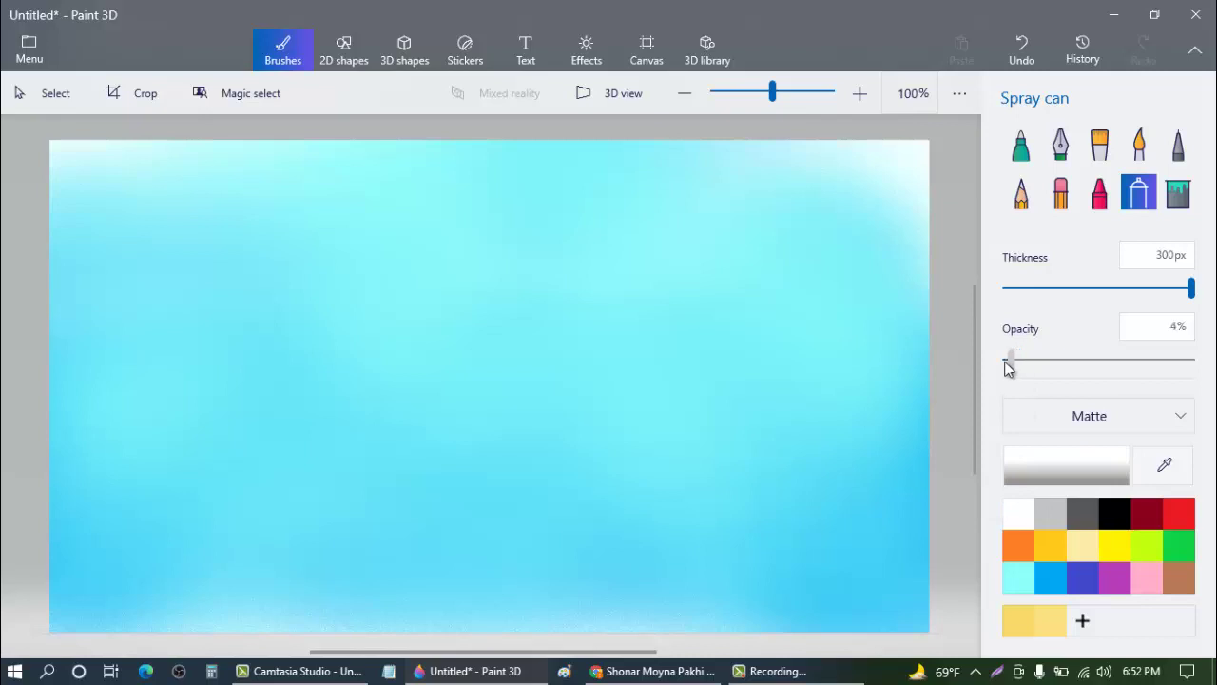
pyautogui.moveTo(587, 350); pyautogui.dragTo(587, 350)
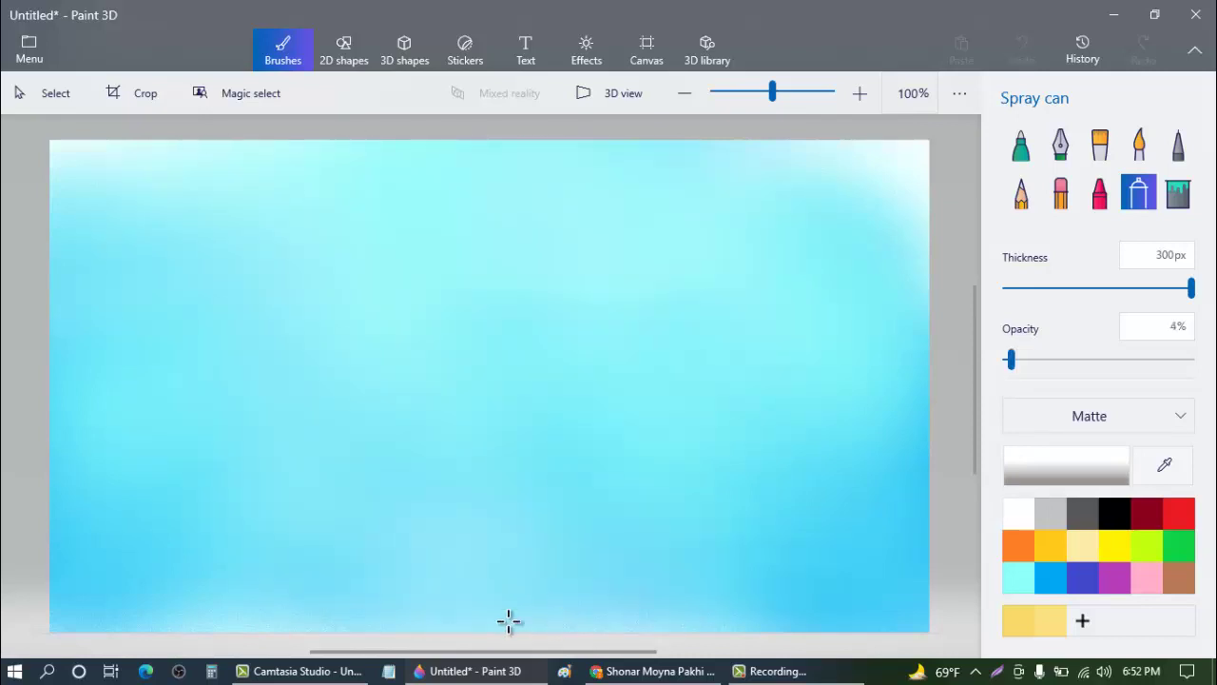
pyautogui.moveTo(1011, 359); pyautogui.dragTo(1036, 362)
pyautogui.moveTo(711, 575)
pyautogui.mouseDown()
pyautogui.moveTo(869, 617)
pyautogui.moveTo(412, 602)
pyautogui.moveTo(285, 524)
pyautogui.mouseUp()
pyautogui.moveTo(404, 501)
pyautogui.mouseDown()
pyautogui.moveTo(13, 546)
pyautogui.moveTo(39, 551)
pyautogui.mouseUp()
pyautogui.moveTo(851, 449); pyautogui.dragTo(840, 408)
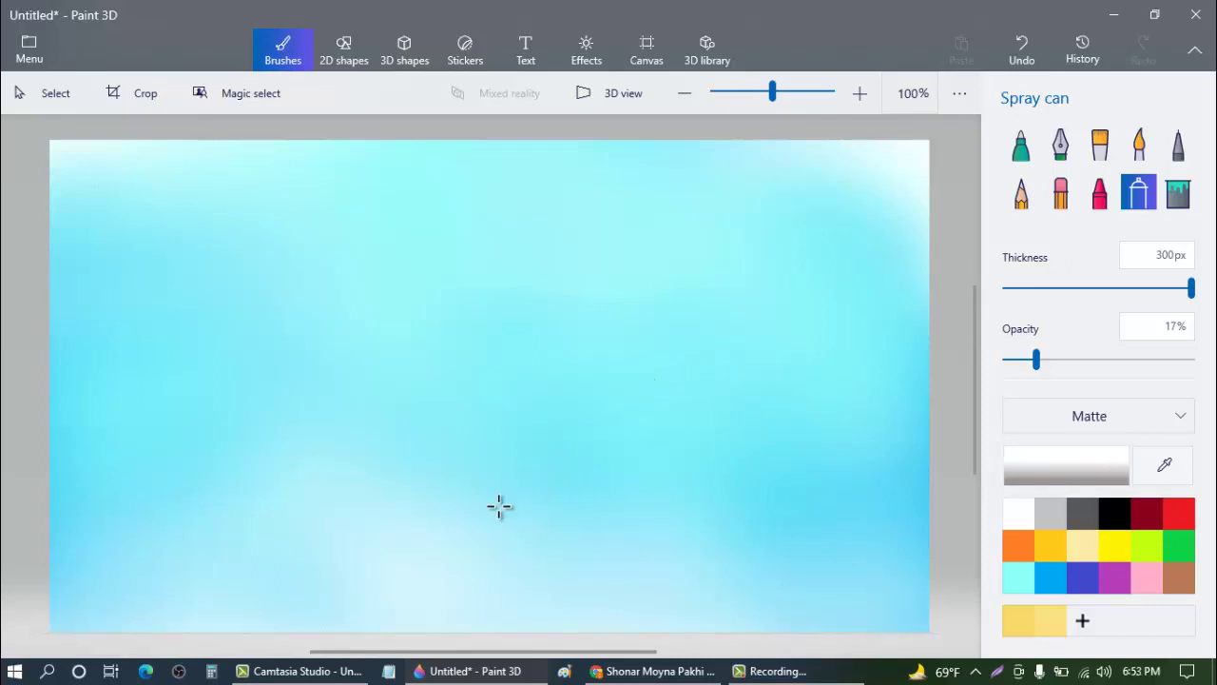
pyautogui.click(1019, 577)
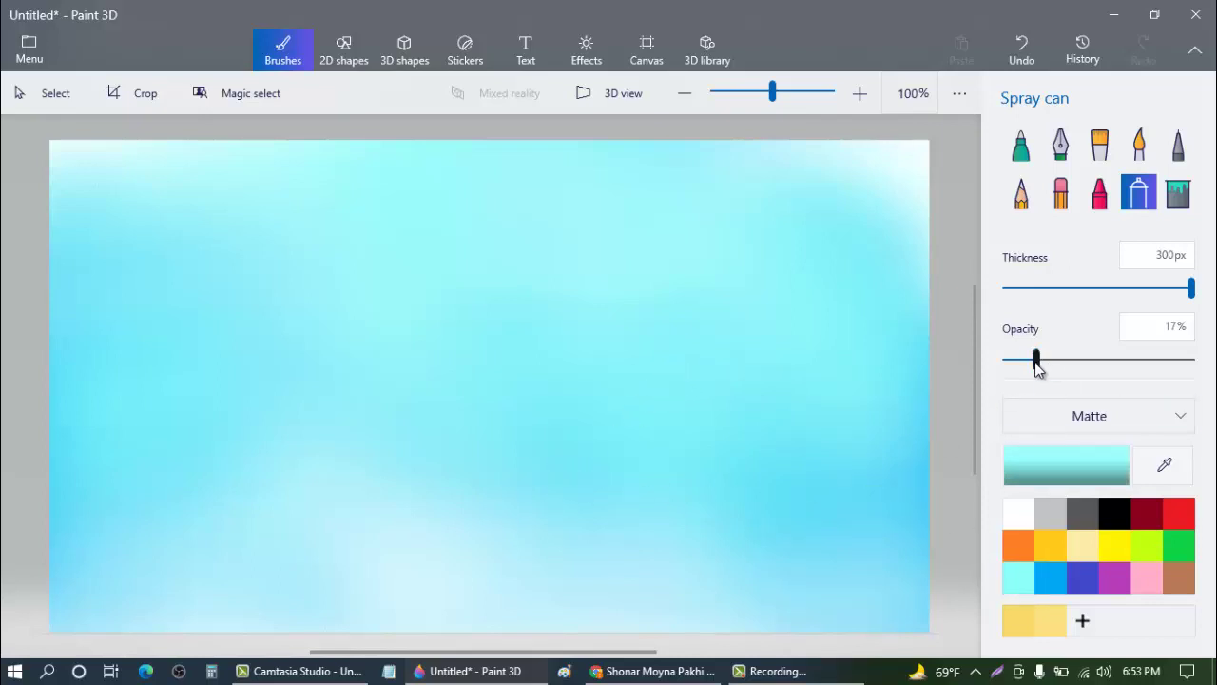
pyautogui.moveTo(1036, 359); pyautogui.dragTo(1017, 359)
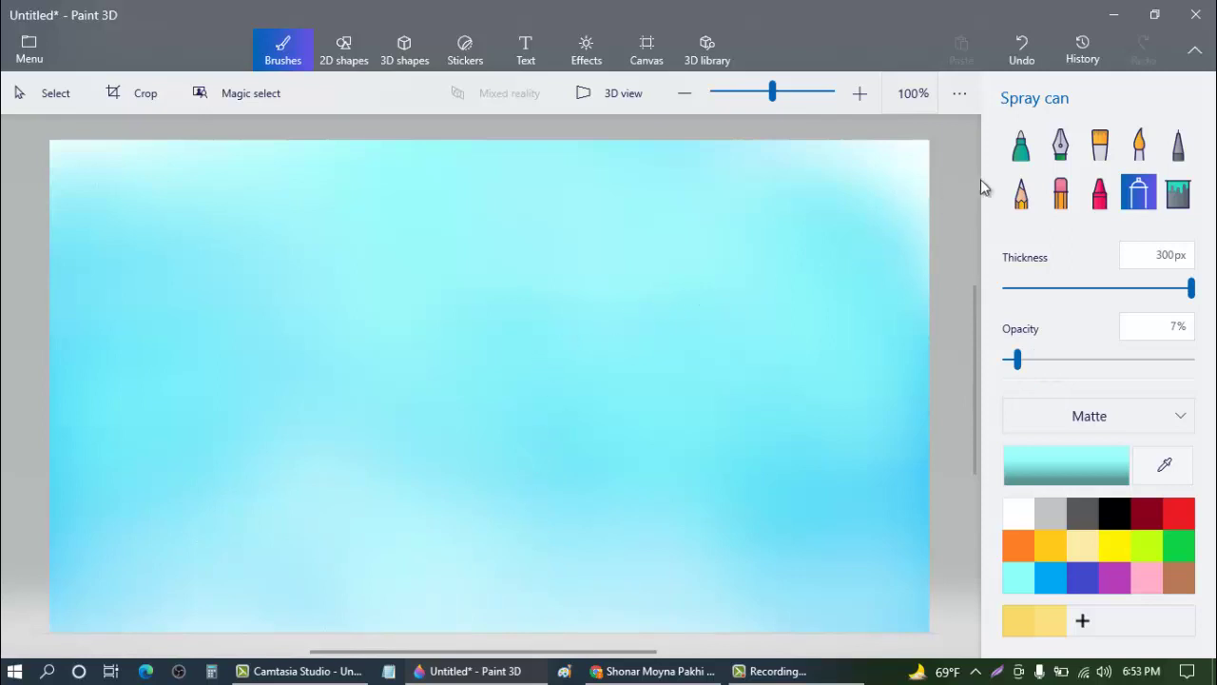
# Step: Draw a short horizontal 5 px Marker line in very dark green, starting at the canvas's left edge just below mid-height
pyautogui.click(1020, 143)
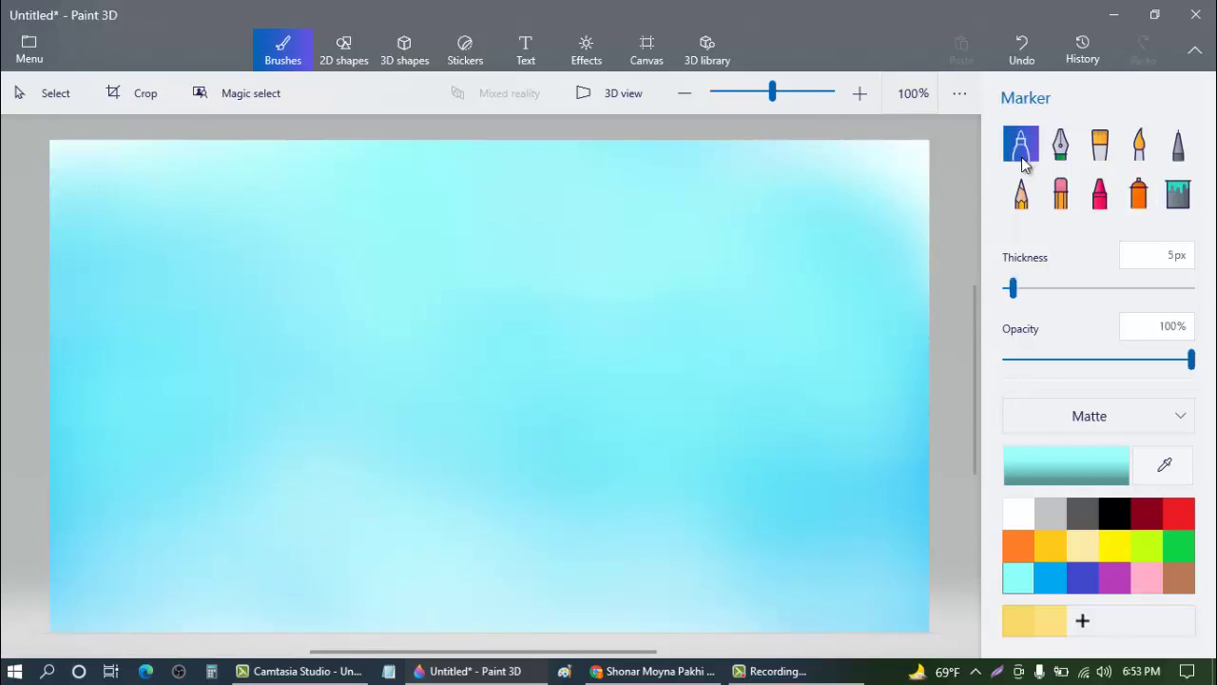
pyautogui.click(1049, 463)
pyautogui.moveTo(552, 463); pyautogui.dragTo(517, 462)
pyautogui.click(671, 350)
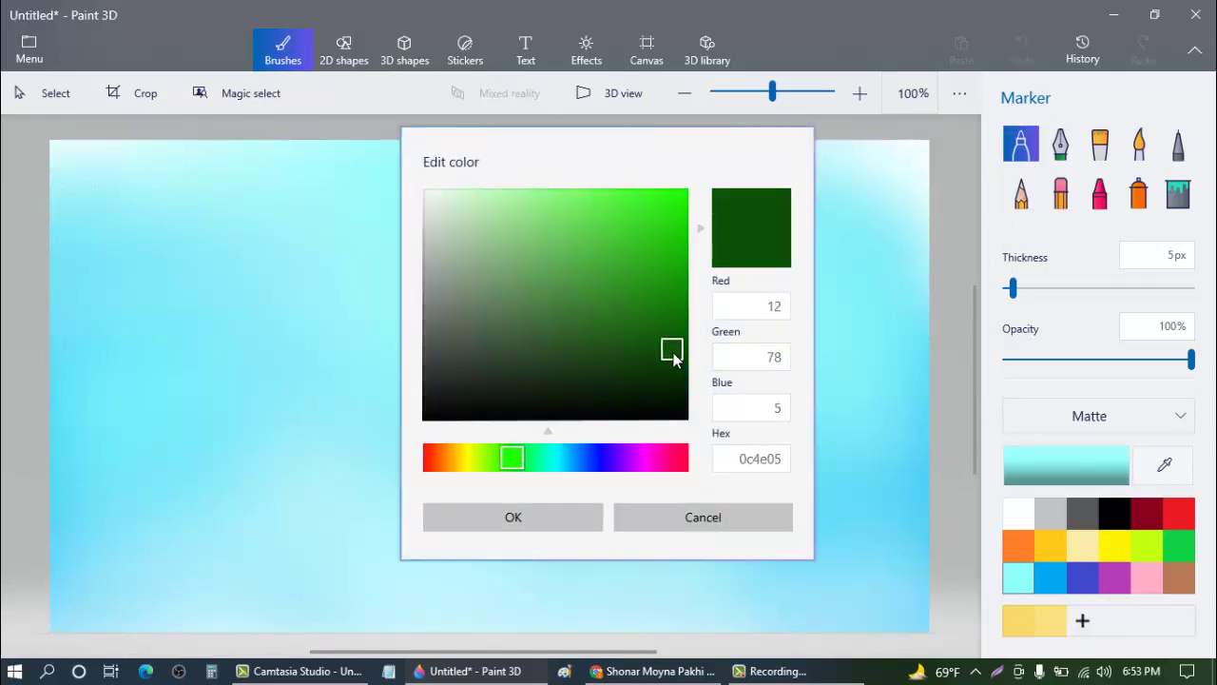
pyautogui.moveTo(676, 365); pyautogui.dragTo(685, 390)
pyautogui.click(537, 521)
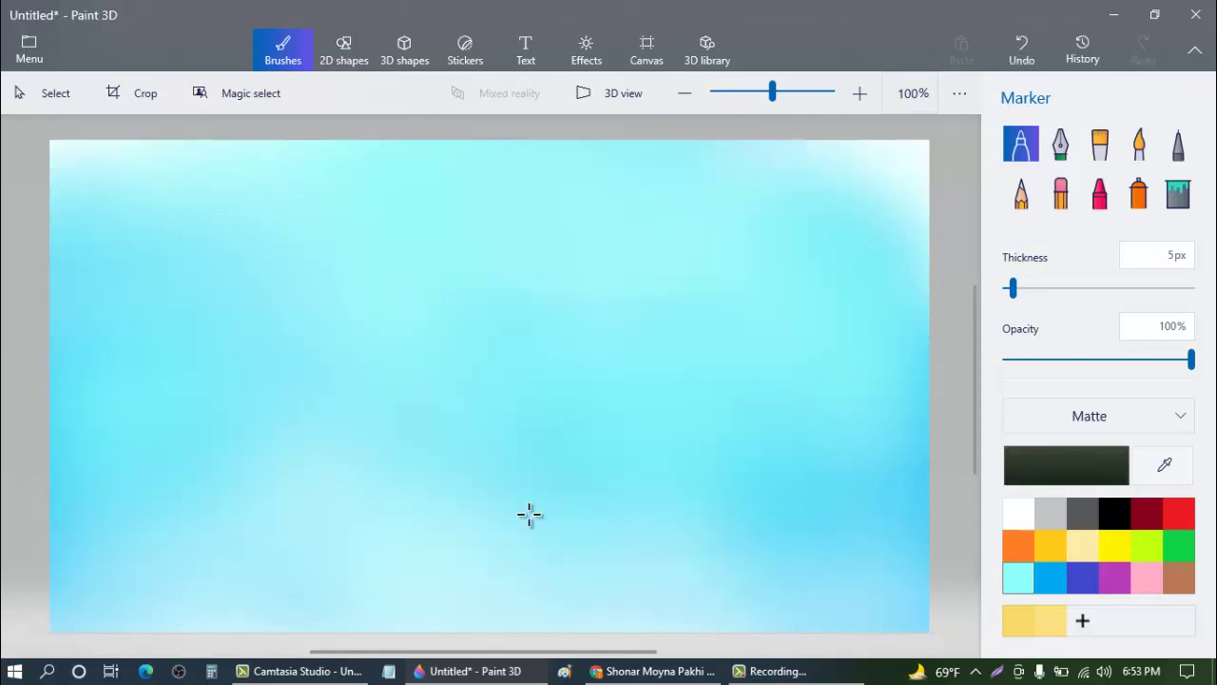
pyautogui.moveTo(47, 428); pyautogui.dragTo(268, 428)
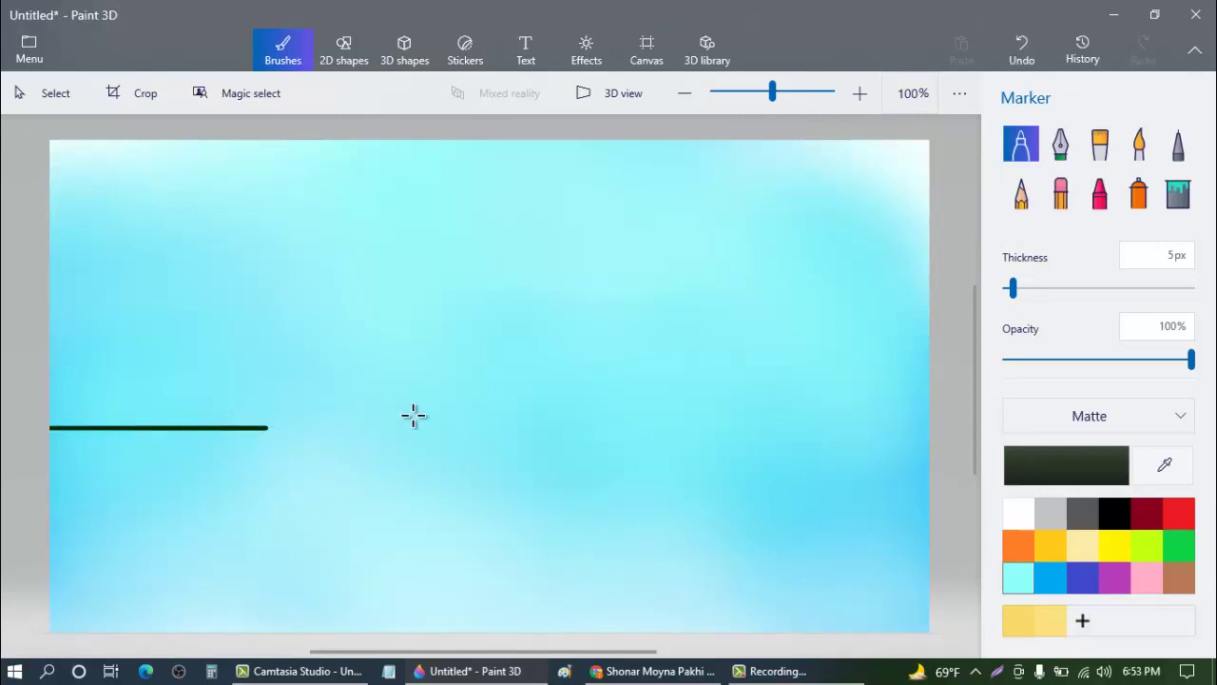
# Step: Extend the horizon line to the canvas's right edge with a 2 px Marker stroke at 39% opacity
pyautogui.moveTo(1013, 288); pyautogui.dragTo(1008, 291)
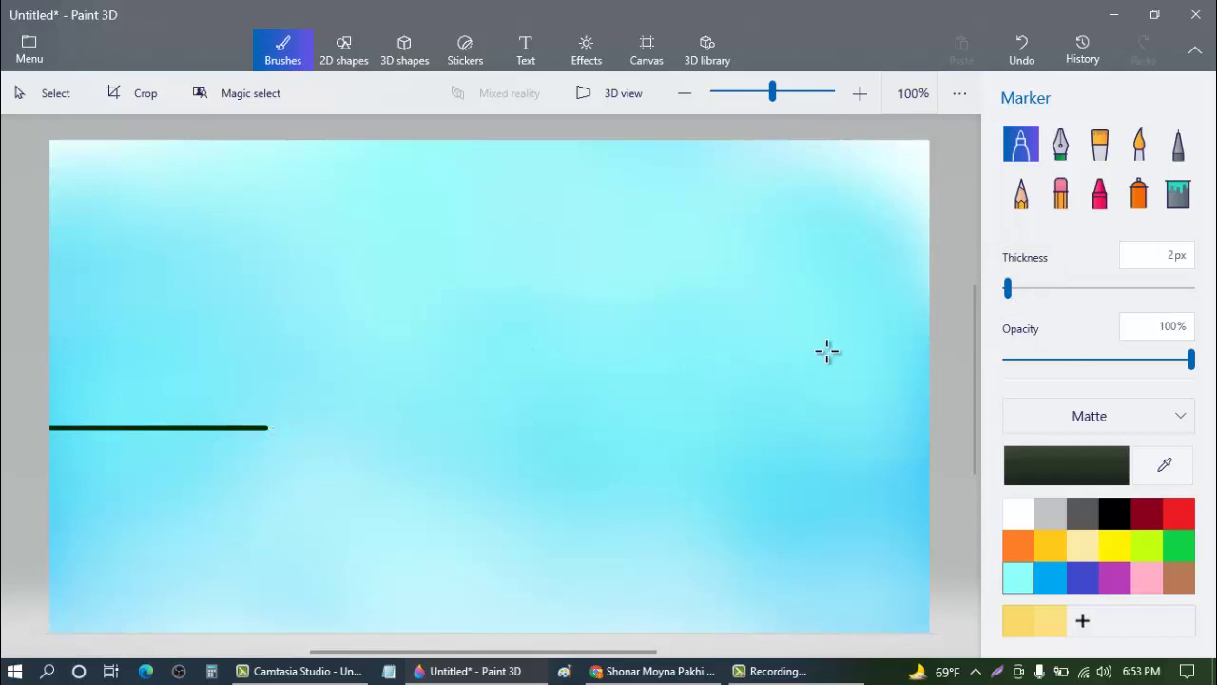
pyautogui.click(1078, 360)
pyautogui.moveTo(261, 429); pyautogui.dragTo(938, 413)
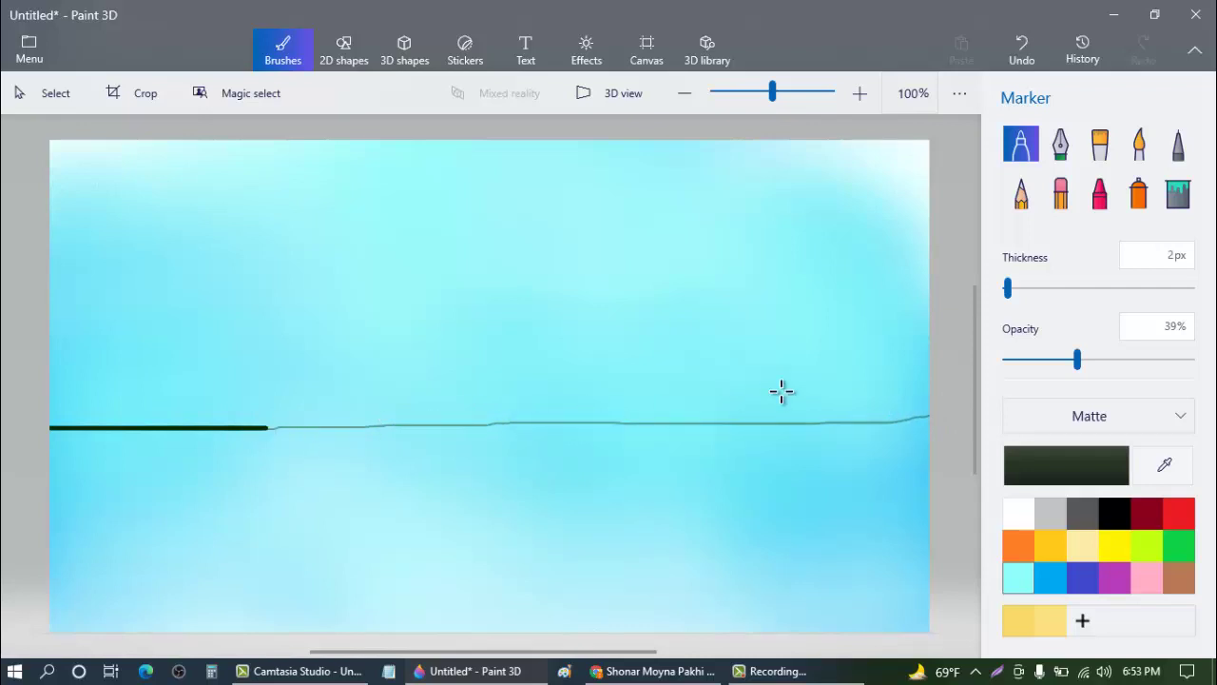
# Step: Paint dark green bush silhouettes on the horizon at both canvas edges with the Marker at 34 px and 100% opacity
pyautogui.moveTo(1078, 359); pyautogui.dragTo(1209, 367)
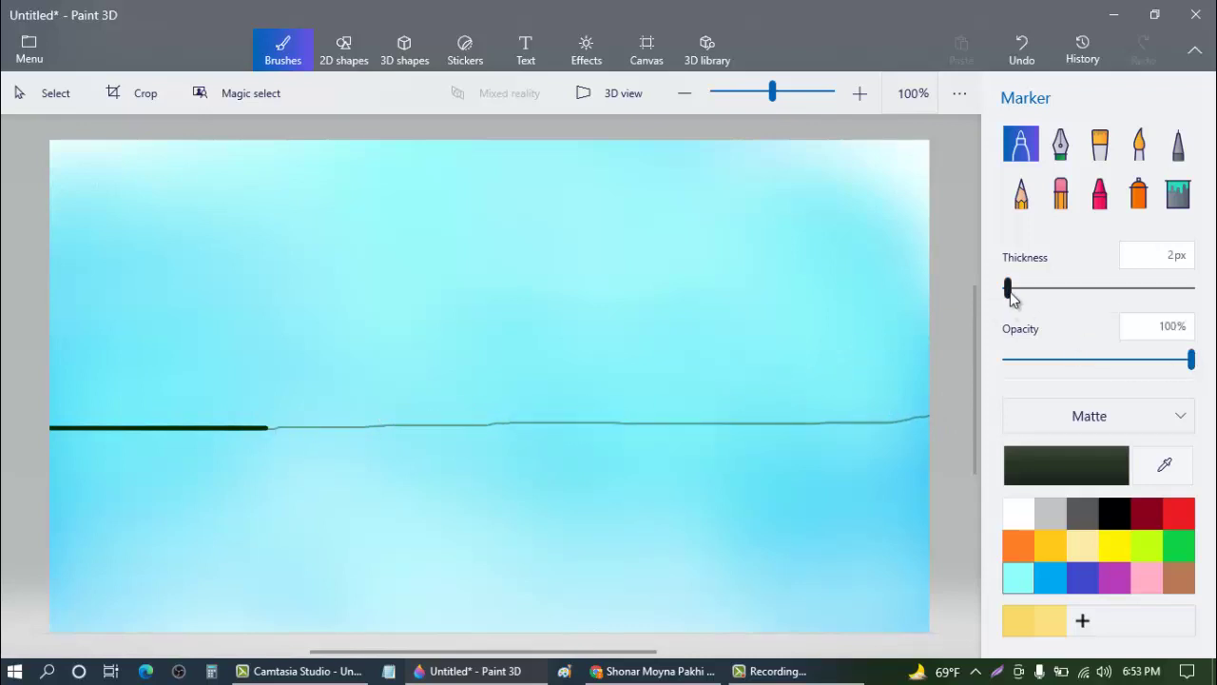
pyautogui.moveTo(1009, 291); pyautogui.dragTo(1072, 302)
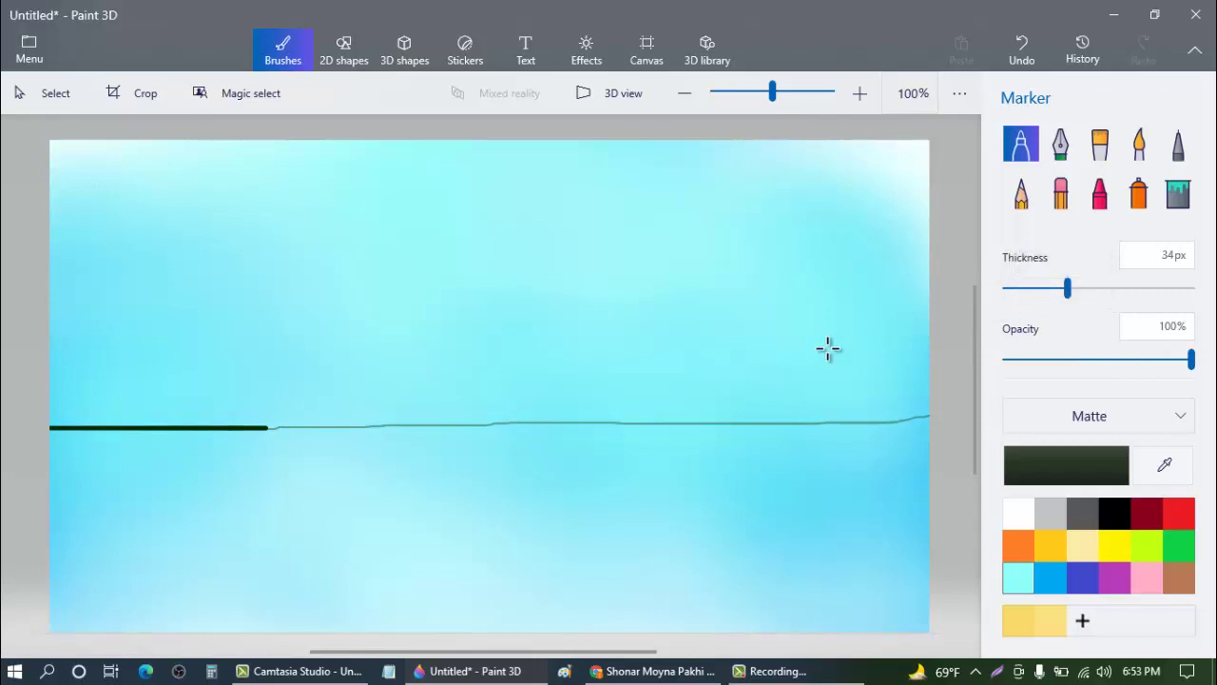
pyautogui.moveTo(159, 413)
pyautogui.mouseDown()
pyautogui.moveTo(63, 423)
pyautogui.moveTo(55, 408)
pyautogui.moveTo(94, 404)
pyautogui.moveTo(92, 394)
pyautogui.moveTo(198, 418)
pyautogui.moveTo(57, 375)
pyautogui.moveTo(42, 352)
pyautogui.moveTo(62, 357)
pyautogui.moveTo(53, 327)
pyautogui.moveTo(74, 366)
pyautogui.moveTo(255, 425)
pyautogui.moveTo(38, 427)
pyautogui.mouseUp()
pyautogui.moveTo(117, 383)
pyautogui.mouseDown()
pyautogui.moveTo(59, 309)
pyautogui.moveTo(131, 375)
pyautogui.moveTo(340, 426)
pyautogui.mouseUp()
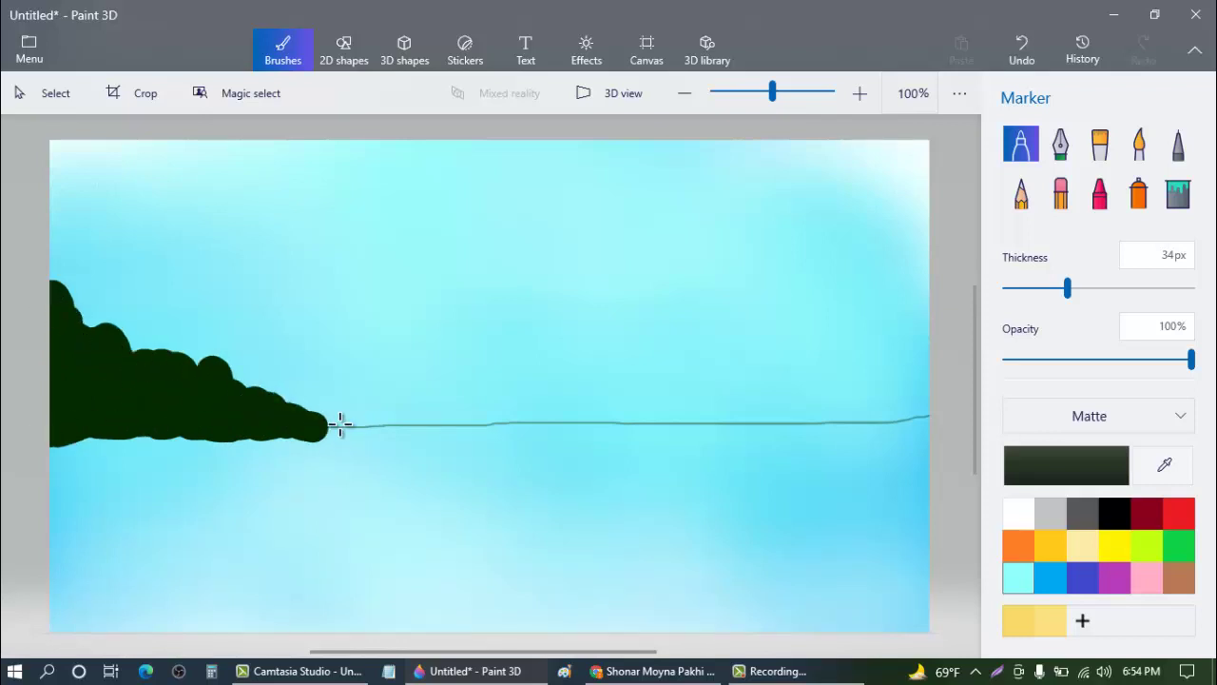
pyautogui.moveTo(863, 434)
pyautogui.mouseDown()
pyautogui.moveTo(937, 394)
pyautogui.moveTo(889, 429)
pyautogui.moveTo(897, 421)
pyautogui.moveTo(816, 430)
pyautogui.mouseUp()
# Step: Taper the inner ends of both bush silhouettes along the horizon with an 11 px Marker
pyautogui.moveTo(1067, 289); pyautogui.dragTo(1025, 288)
pyautogui.moveTo(354, 430)
pyautogui.mouseDown()
pyautogui.moveTo(324, 425)
pyautogui.moveTo(396, 427)
pyautogui.moveTo(370, 429)
pyautogui.mouseUp()
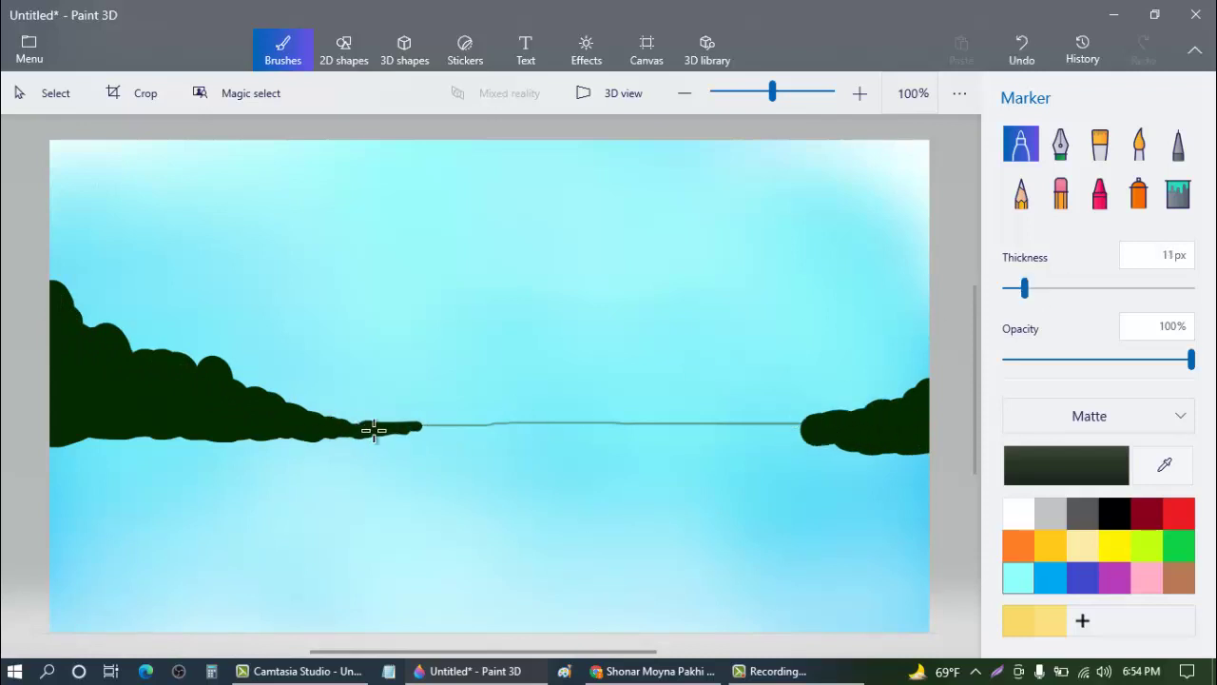
pyautogui.moveTo(827, 427); pyautogui.dragTo(733, 427)
# Step: Refine the tips and edges of both banks with a 4 px Marker, narrowing them toward the centre of the horizon
pyautogui.moveTo(1024, 288); pyautogui.dragTo(1011, 289)
pyautogui.moveTo(727, 426)
pyautogui.mouseDown()
pyautogui.moveTo(764, 421)
pyautogui.moveTo(711, 425)
pyautogui.mouseUp()
pyautogui.moveTo(402, 428)
pyautogui.mouseDown()
pyautogui.moveTo(439, 426)
pyautogui.moveTo(330, 420)
pyautogui.mouseUp()
pyautogui.moveTo(331, 420); pyautogui.dragTo(352, 420)
pyautogui.moveTo(407, 432); pyautogui.dragTo(377, 425)
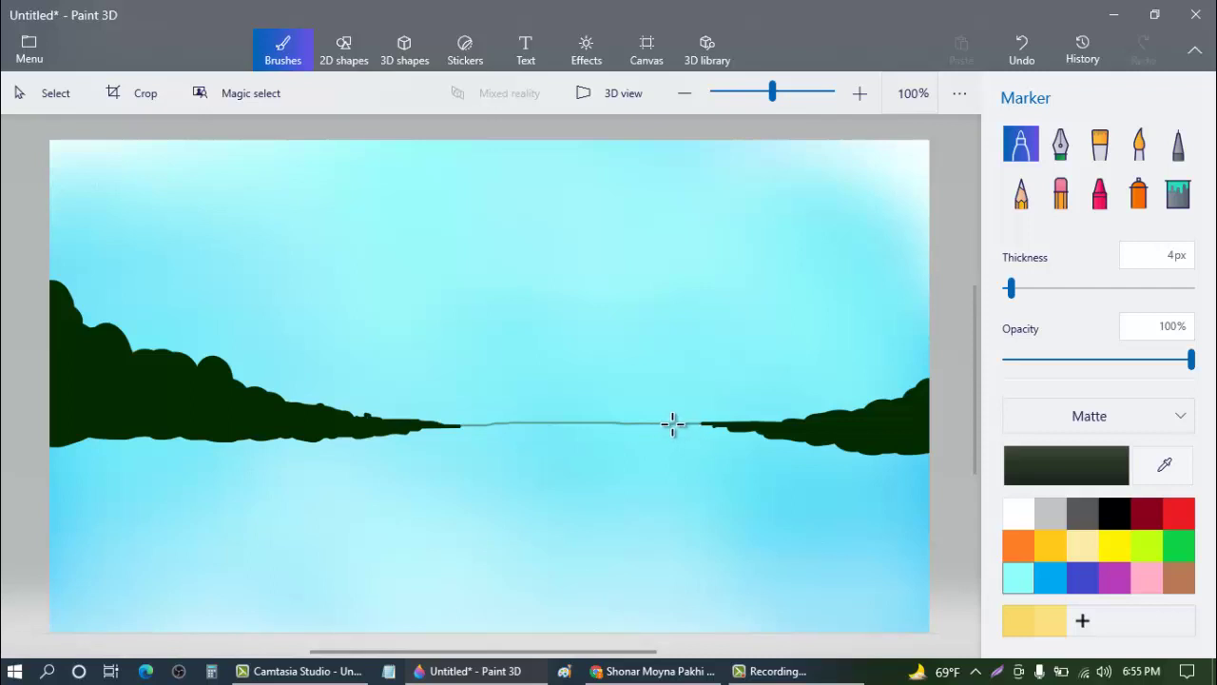
pyautogui.moveTo(673, 424); pyautogui.dragTo(806, 426)
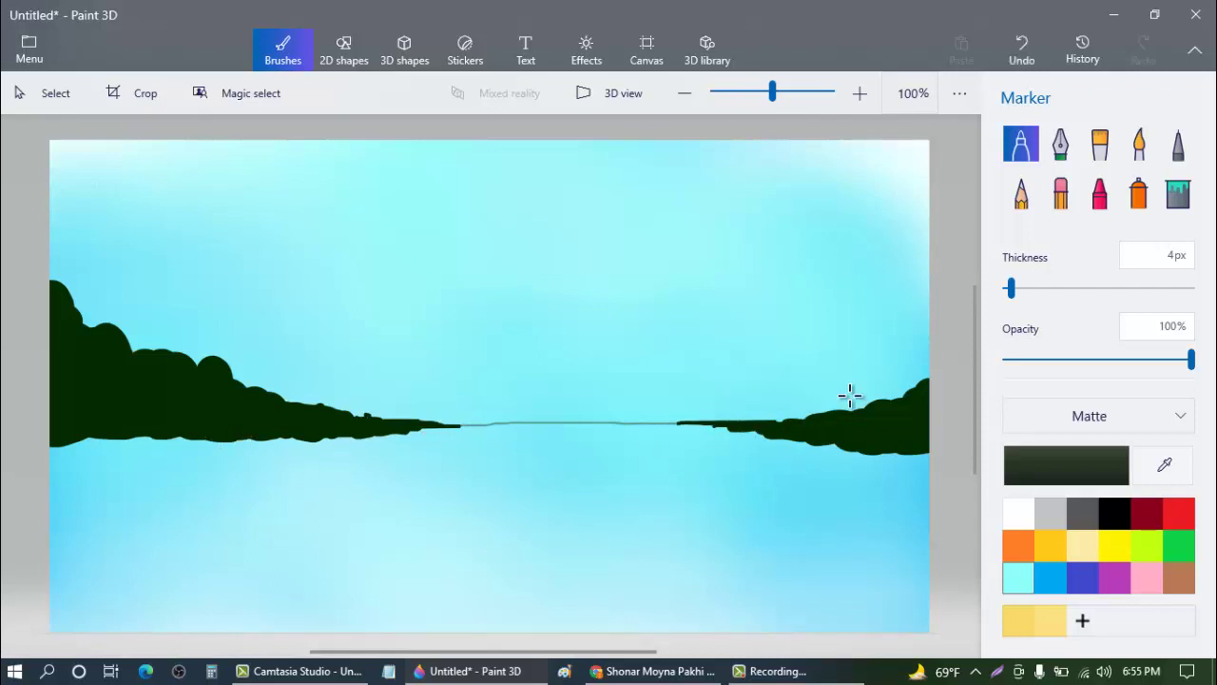
# Step: Texture the bushes on both banks with a medium-dark green Crayon at 100 px thickness and 100% opacity
pyautogui.click(1104, 197)
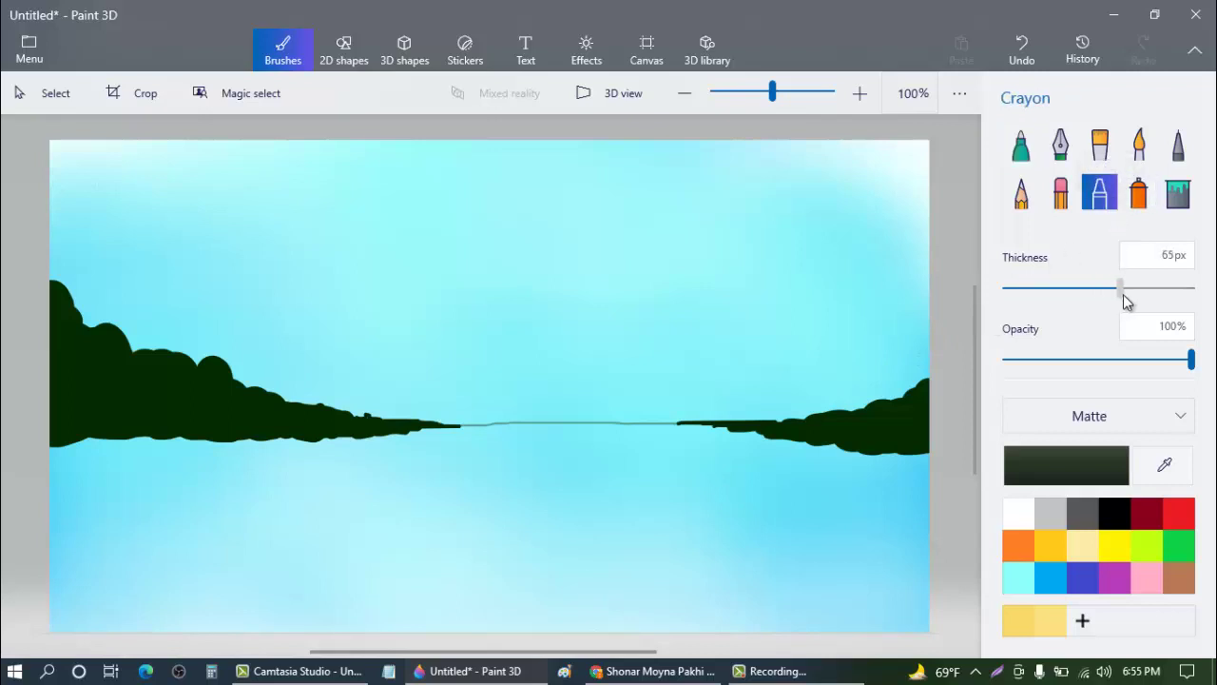
pyautogui.moveTo(1123, 295); pyautogui.dragTo(1210, 310)
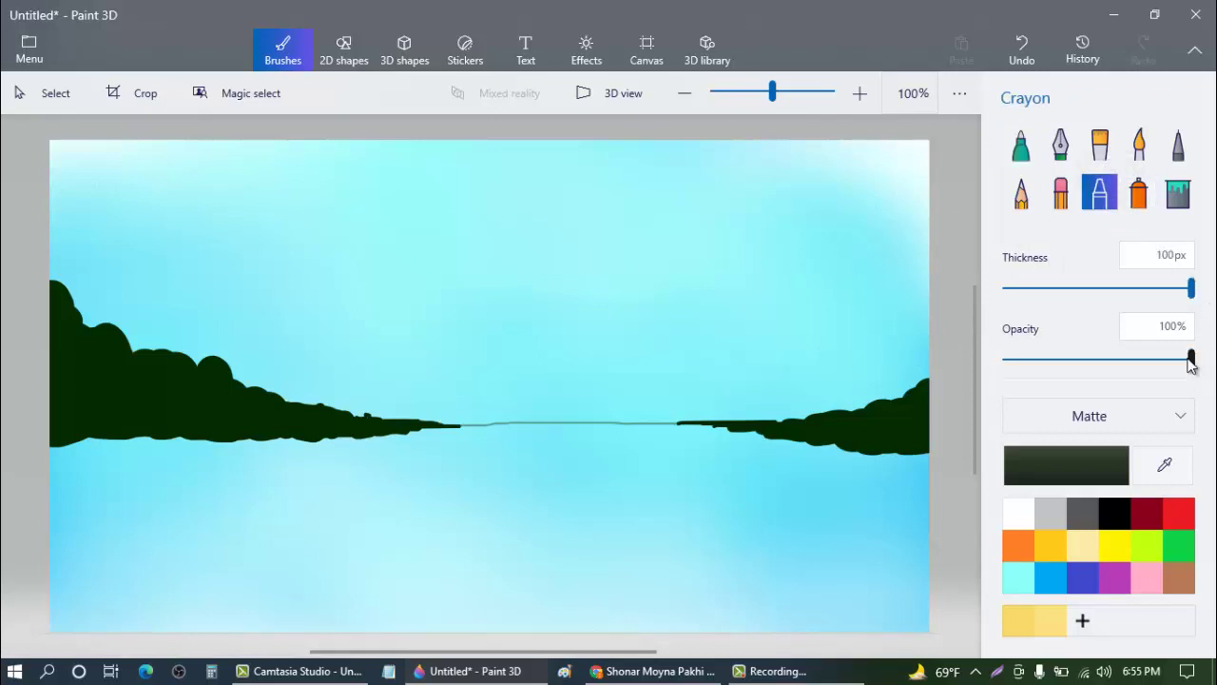
pyautogui.click(1095, 462)
pyautogui.click(669, 349)
pyautogui.moveTo(671, 350); pyautogui.dragTo(670, 332)
pyautogui.click(514, 518)
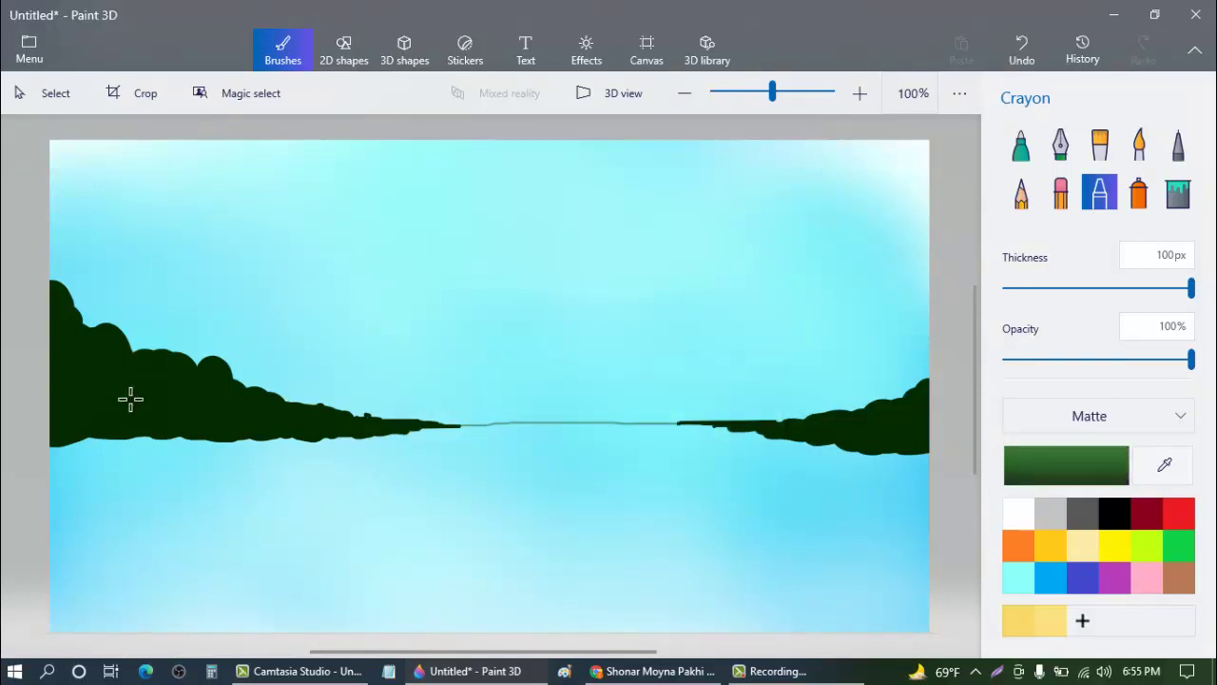
pyautogui.moveTo(128, 400)
pyautogui.mouseDown()
pyautogui.moveTo(70, 400)
pyautogui.moveTo(57, 370)
pyautogui.moveTo(71, 286)
pyautogui.moveTo(218, 400)
pyautogui.moveTo(173, 370)
pyautogui.moveTo(233, 402)
pyautogui.moveTo(399, 425)
pyautogui.mouseUp()
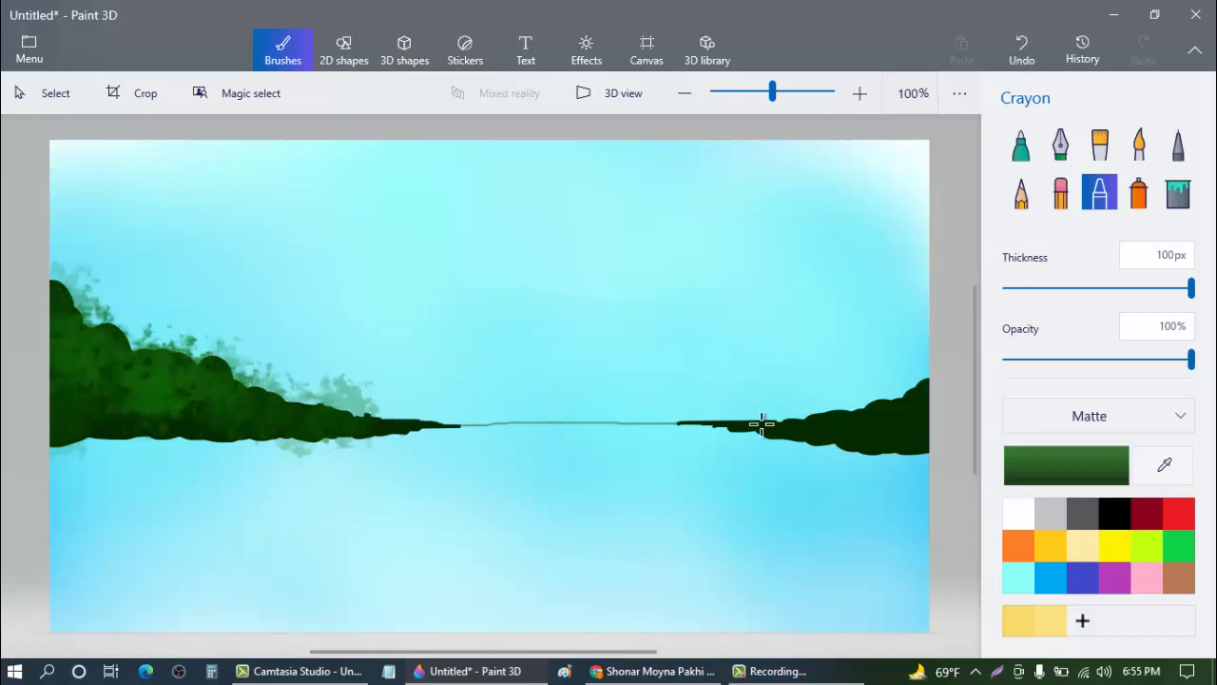
pyautogui.moveTo(856, 394)
pyautogui.mouseDown()
pyautogui.moveTo(904, 410)
pyautogui.moveTo(828, 380)
pyautogui.moveTo(785, 414)
pyautogui.moveTo(911, 437)
pyautogui.mouseUp()
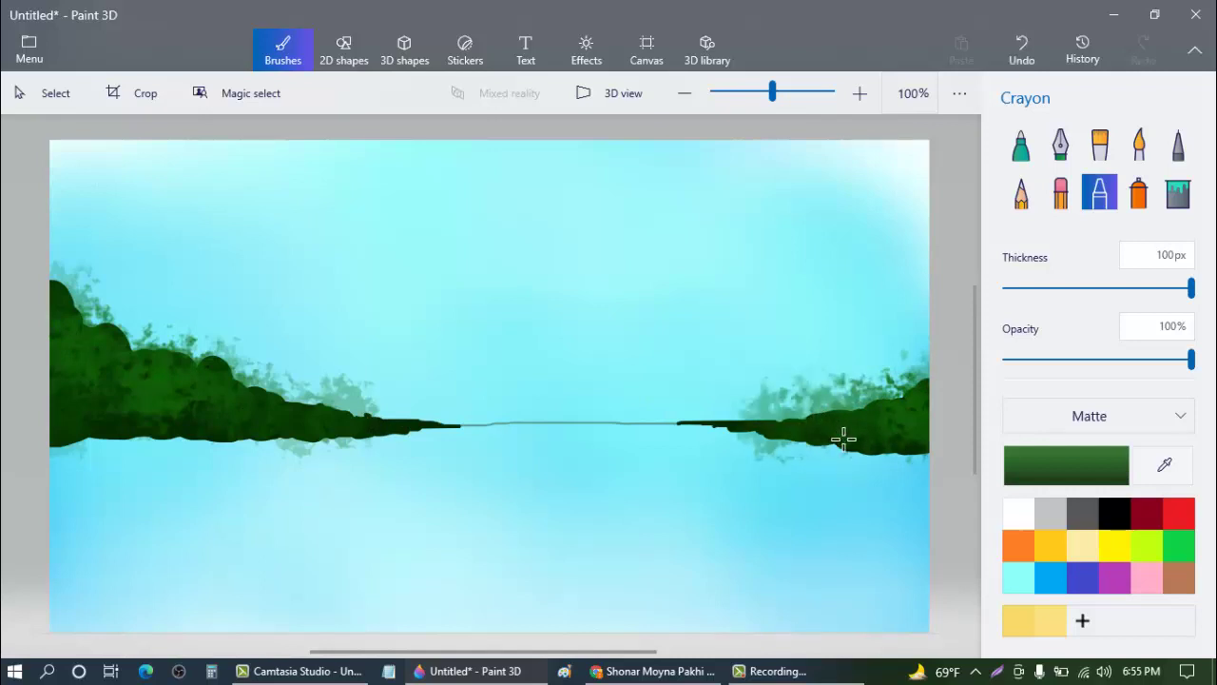
# Step: Add lighter foliage to the bushes on both banks with the Crayon in green 1d9011
pyautogui.click(1056, 464)
pyautogui.moveTo(670, 329); pyautogui.dragTo(658, 289)
pyautogui.click(559, 517)
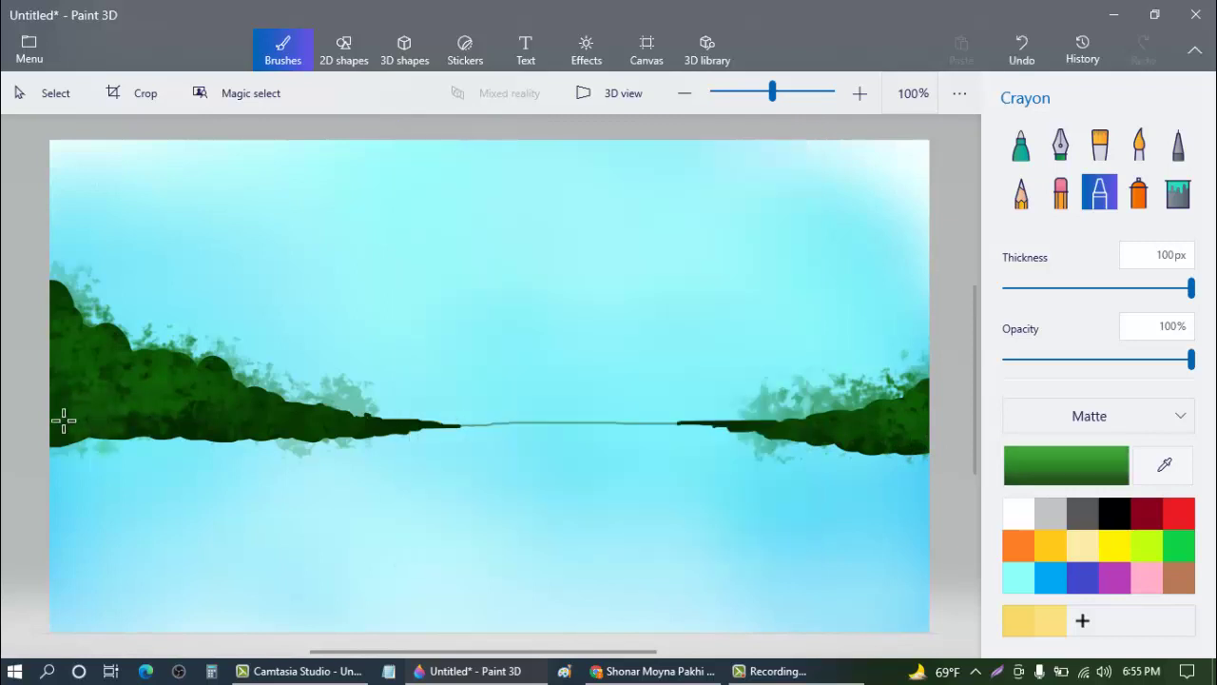
pyautogui.moveTo(92, 359)
pyautogui.mouseDown()
pyautogui.moveTo(57, 324)
pyautogui.moveTo(67, 285)
pyautogui.moveTo(128, 352)
pyautogui.moveTo(71, 299)
pyautogui.moveTo(163, 367)
pyautogui.moveTo(203, 353)
pyautogui.moveTo(356, 421)
pyautogui.mouseUp()
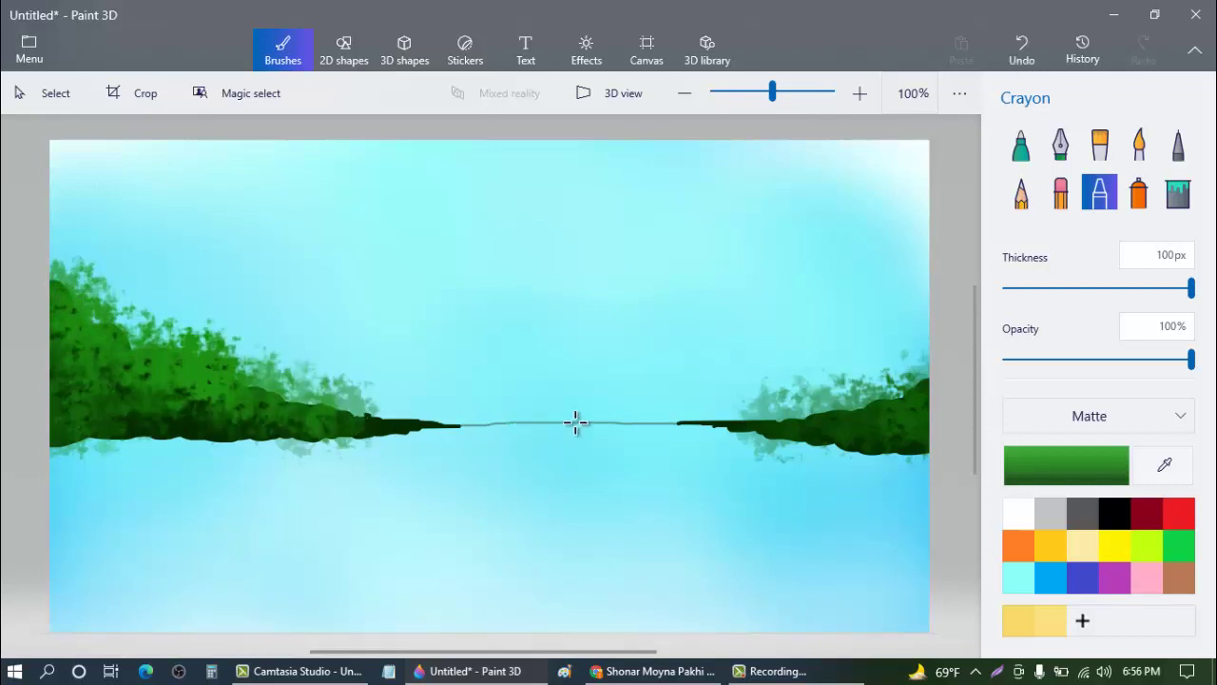
pyautogui.moveTo(892, 397)
pyautogui.mouseDown()
pyautogui.moveTo(890, 357)
pyautogui.moveTo(842, 380)
pyautogui.moveTo(670, 411)
pyautogui.mouseUp()
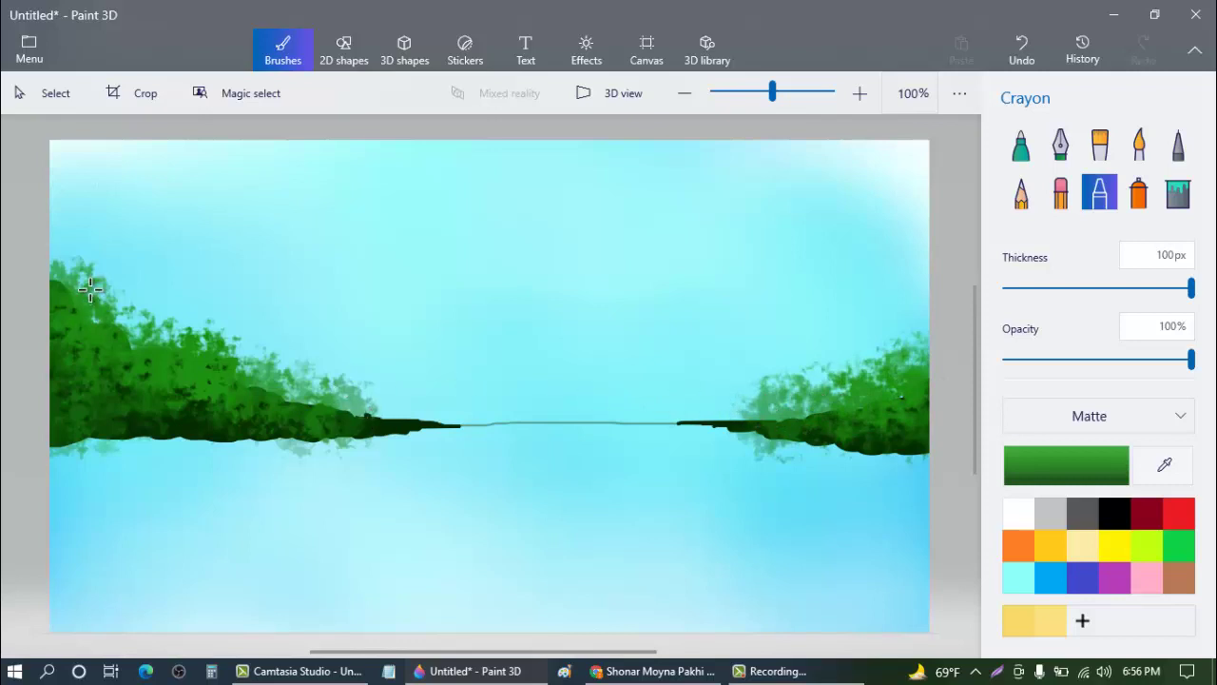
pyautogui.moveTo(90, 288)
pyautogui.mouseDown()
pyautogui.moveTo(38, 253)
pyautogui.moveTo(67, 238)
pyautogui.moveTo(133, 319)
pyautogui.moveTo(179, 328)
pyautogui.moveTo(300, 396)
pyautogui.moveTo(404, 418)
pyautogui.moveTo(131, 327)
pyautogui.moveTo(328, 382)
pyautogui.mouseUp()
pyautogui.moveTo(794, 426)
pyautogui.mouseDown()
pyautogui.moveTo(908, 347)
pyautogui.moveTo(868, 404)
pyautogui.mouseUp()
# Step: Brighten the foliage on both banks with the 100 px Crayon in green 2dd01c, extending it around the right bank's inner tip
pyautogui.click(1062, 476)
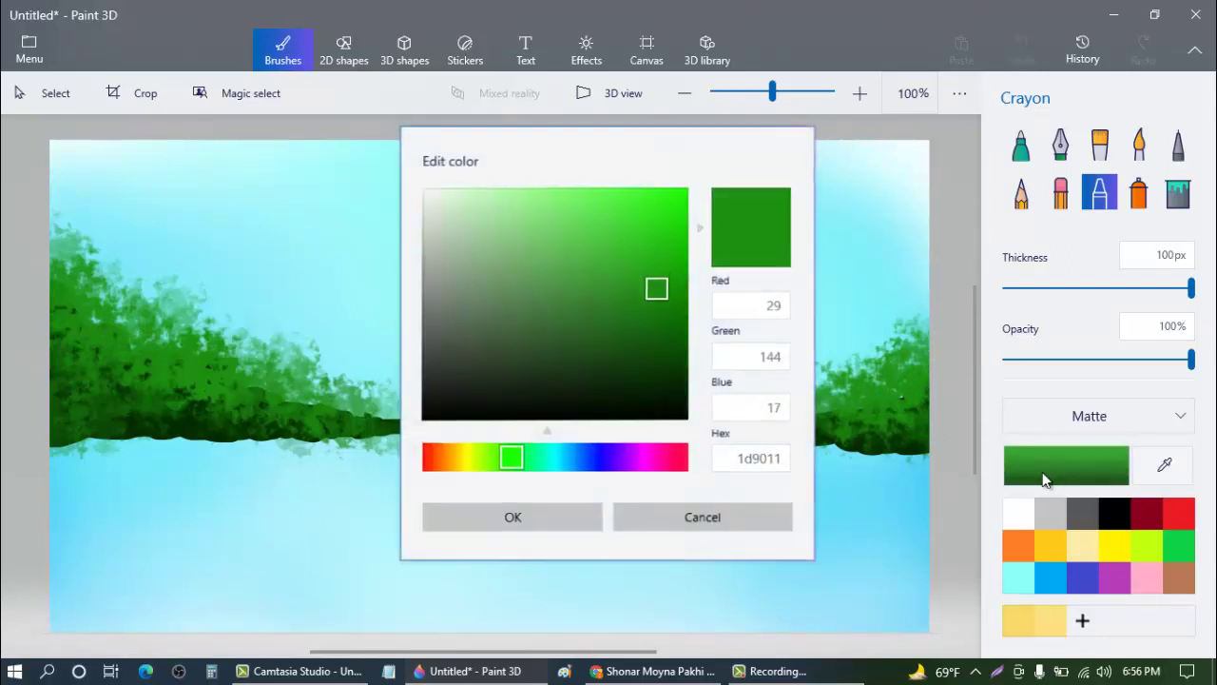
pyautogui.moveTo(656, 285); pyautogui.dragTo(653, 231)
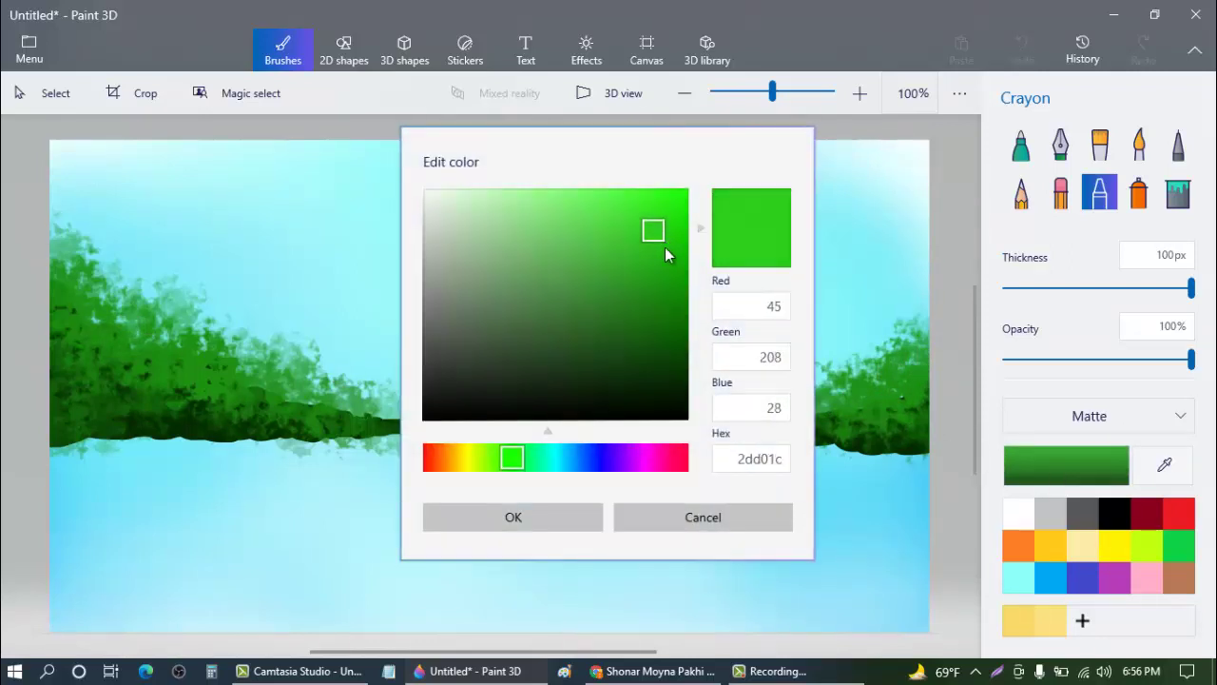
pyautogui.click(549, 521)
pyautogui.moveTo(116, 304)
pyautogui.mouseDown()
pyautogui.moveTo(100, 321)
pyautogui.moveTo(57, 266)
pyautogui.moveTo(181, 332)
pyautogui.moveTo(182, 399)
pyautogui.moveTo(333, 417)
pyautogui.mouseUp()
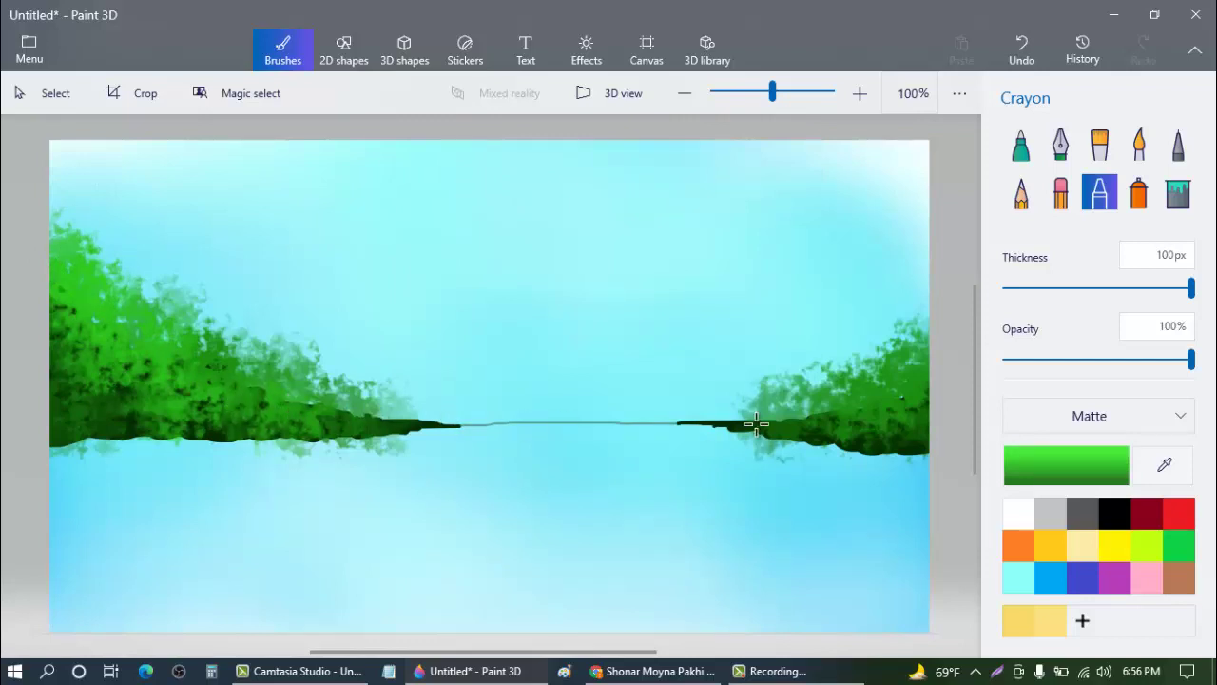
pyautogui.click(910, 434)
pyautogui.click(835, 413)
pyautogui.click(770, 411)
pyautogui.click(731, 416)
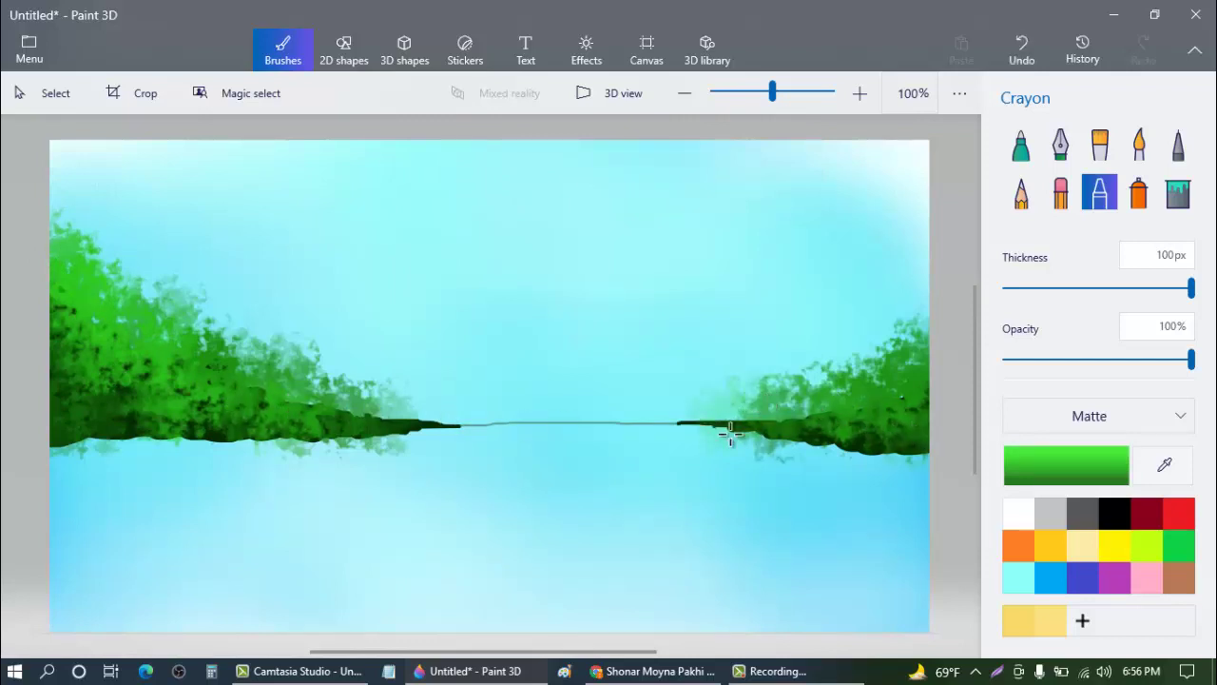
pyautogui.moveTo(730, 433)
pyautogui.mouseDown()
pyautogui.moveTo(875, 463)
pyautogui.moveTo(723, 441)
pyautogui.mouseUp()
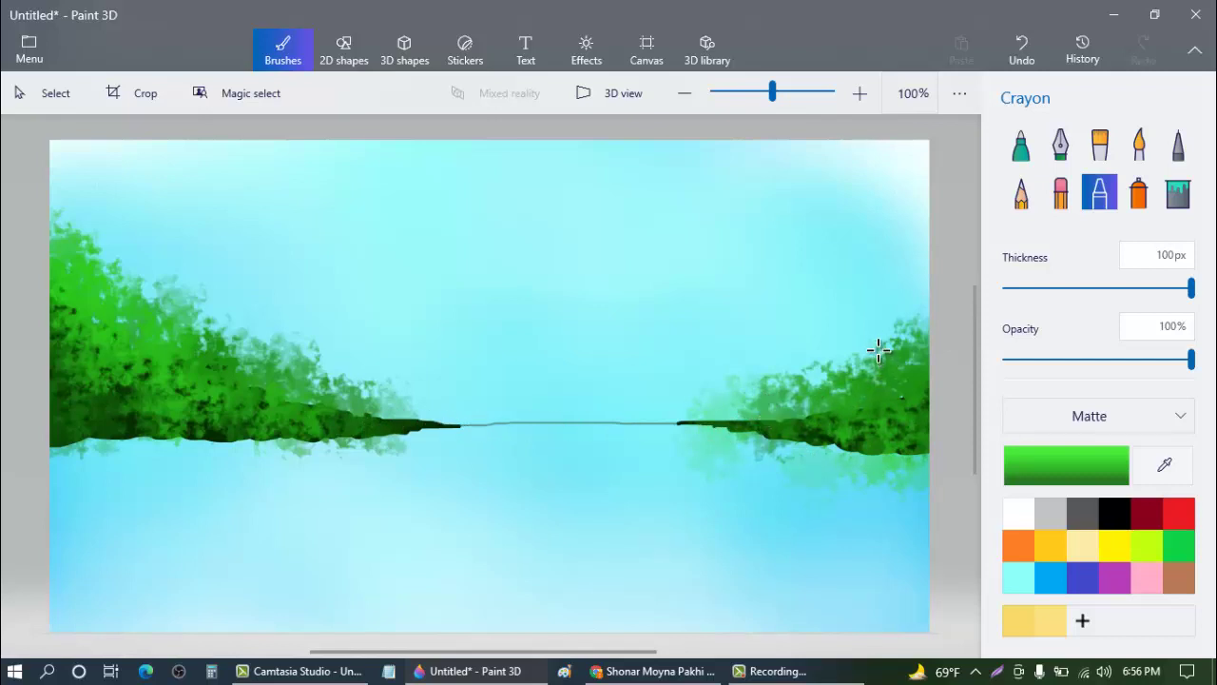
# Step: Paint a leaning, forked tree with bare limbs on the right bank using a 10 px Marker in dark brown 251004
pyautogui.click(1021, 145)
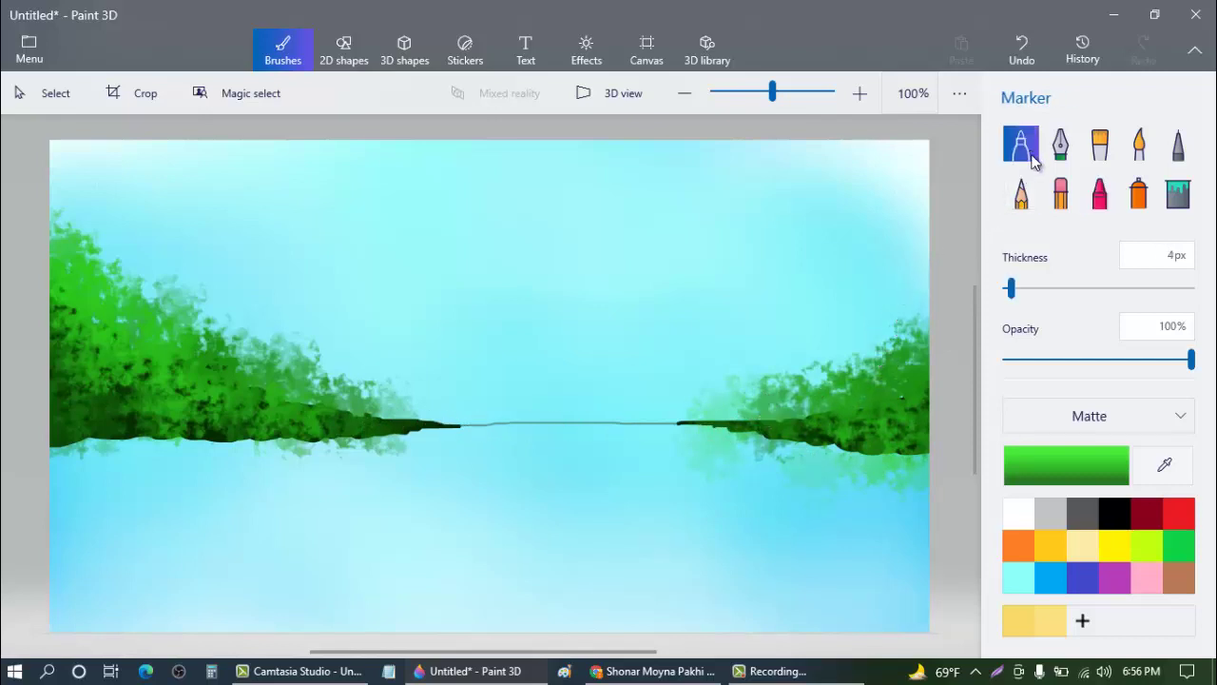
pyautogui.click(1024, 289)
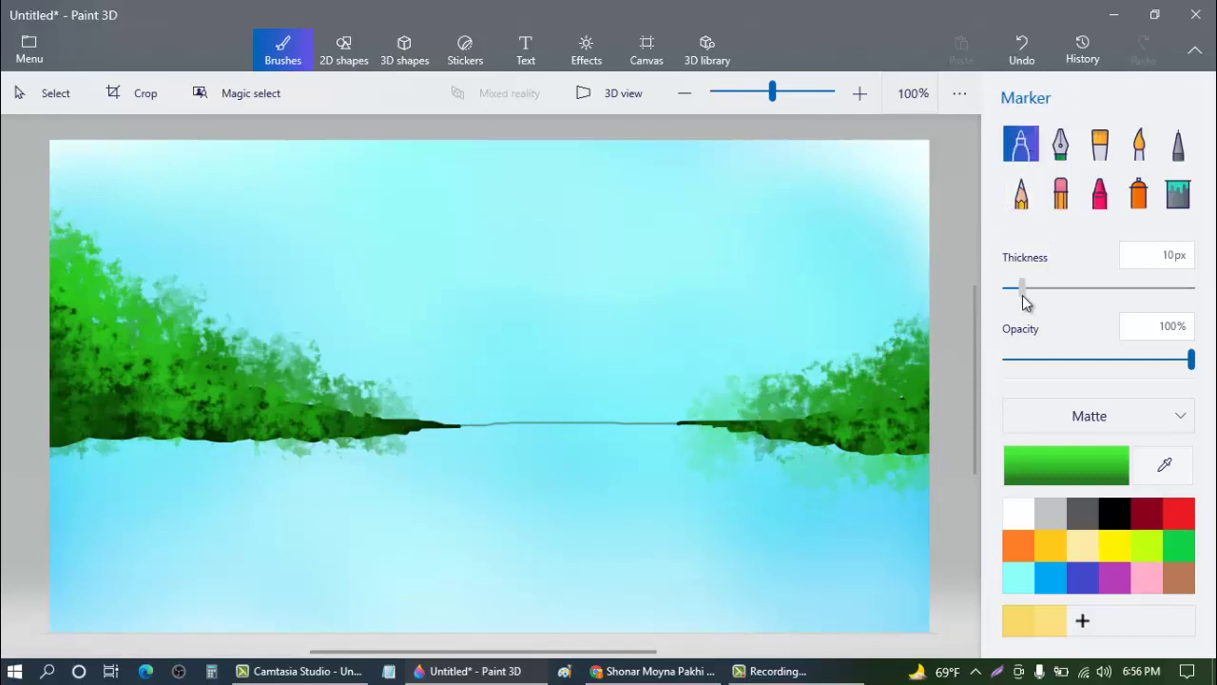
pyautogui.click(1177, 576)
pyautogui.click(1065, 464)
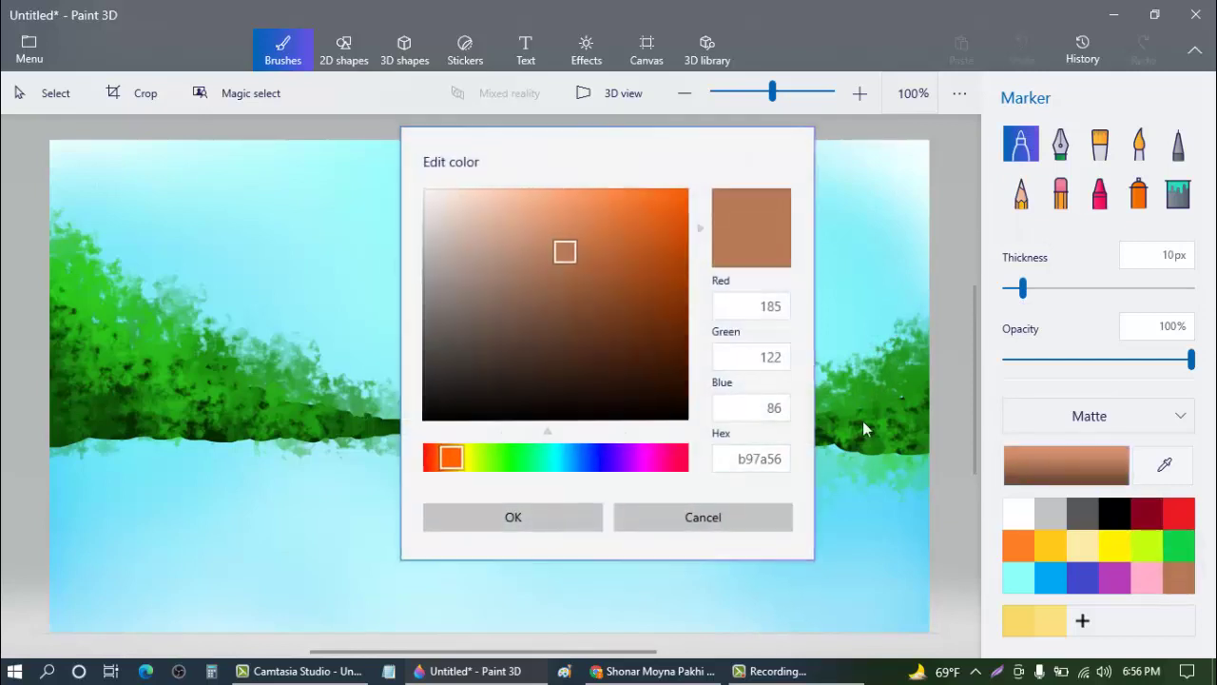
pyautogui.moveTo(655, 312); pyautogui.dragTo(661, 397)
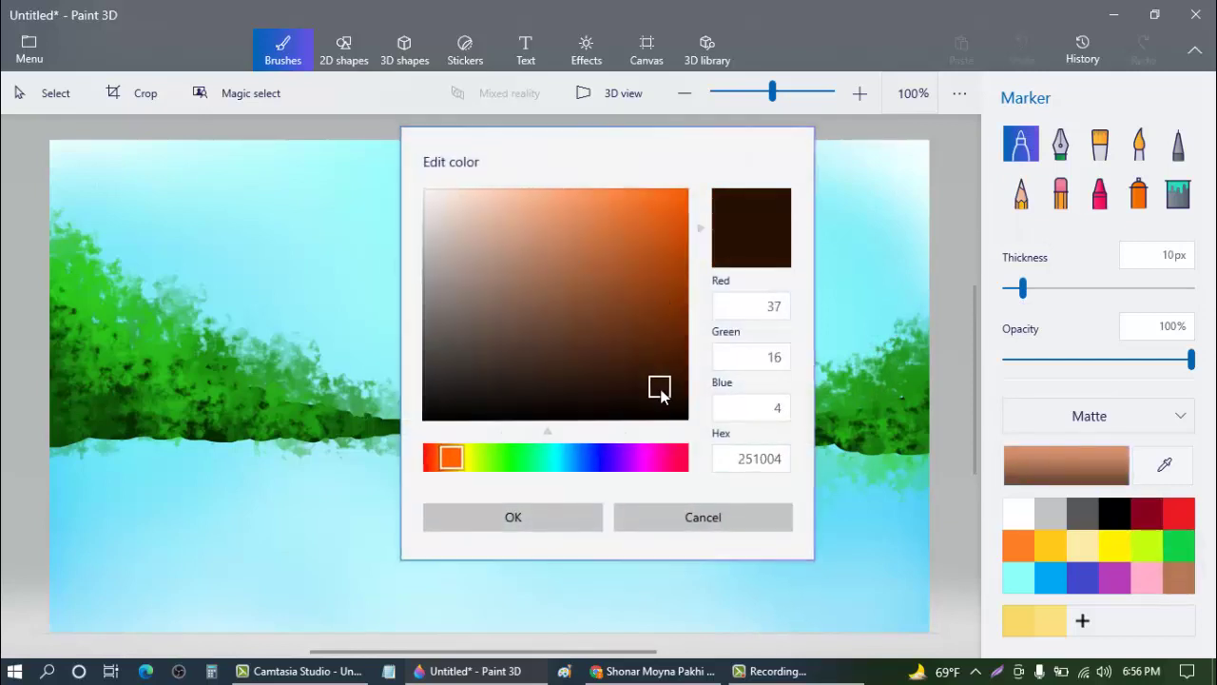
pyautogui.click(566, 504)
pyautogui.click(816, 415)
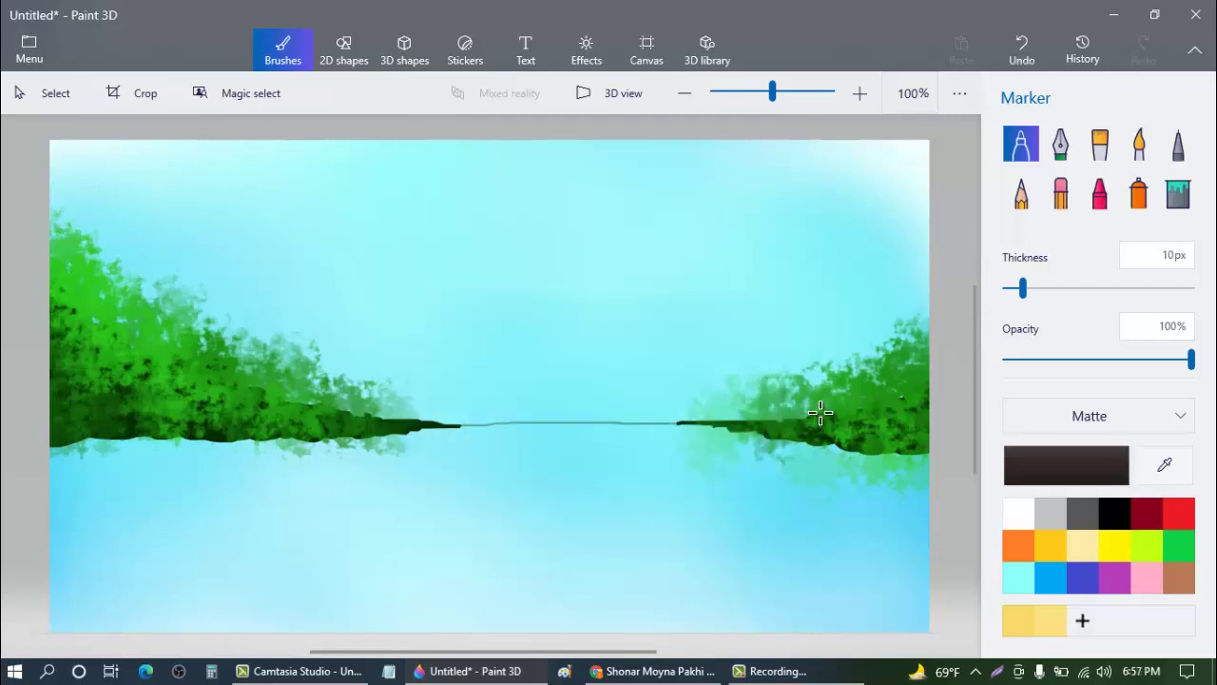
pyautogui.moveTo(770, 336); pyautogui.dragTo(687, 231)
pyautogui.moveTo(742, 285)
pyautogui.mouseDown()
pyautogui.moveTo(782, 370)
pyautogui.moveTo(831, 426)
pyautogui.moveTo(794, 395)
pyautogui.moveTo(763, 333)
pyautogui.moveTo(753, 226)
pyautogui.moveTo(751, 295)
pyautogui.moveTo(792, 344)
pyautogui.moveTo(778, 340)
pyautogui.moveTo(860, 410)
pyautogui.moveTo(821, 403)
pyautogui.moveTo(859, 423)
pyautogui.moveTo(799, 390)
pyautogui.moveTo(825, 421)
pyautogui.moveTo(796, 329)
pyautogui.moveTo(744, 296)
pyautogui.moveTo(818, 429)
pyautogui.moveTo(739, 380)
pyautogui.moveTo(684, 312)
pyautogui.moveTo(591, 258)
pyautogui.moveTo(663, 302)
pyautogui.moveTo(761, 409)
pyautogui.moveTo(654, 299)
pyautogui.moveTo(752, 403)
pyautogui.moveTo(703, 346)
pyautogui.moveTo(802, 427)
pyautogui.moveTo(833, 427)
pyautogui.mouseUp()
pyautogui.moveTo(733, 360)
pyautogui.mouseDown()
pyautogui.moveTo(613, 235)
pyautogui.moveTo(721, 349)
pyautogui.moveTo(641, 298)
pyautogui.moveTo(713, 348)
pyautogui.moveTo(742, 409)
pyautogui.moveTo(790, 428)
pyautogui.moveTo(684, 330)
pyautogui.mouseUp()
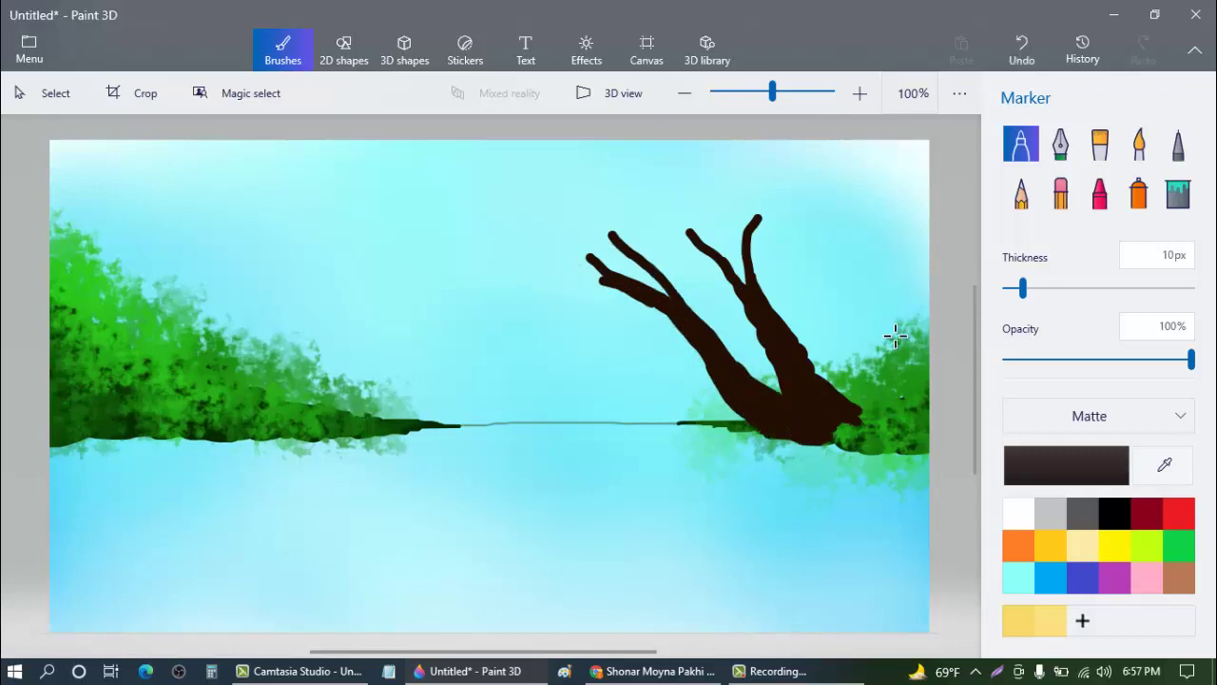
# Step: Add fine twigs to the tips of the leaning tree's left limb with a 3 px Marker, undoing a stray stroke
pyautogui.moveTo(1022, 288); pyautogui.dragTo(1010, 288)
pyautogui.moveTo(554, 259)
pyautogui.mouseDown()
pyautogui.moveTo(650, 299)
pyautogui.moveTo(504, 258)
pyautogui.mouseUp()
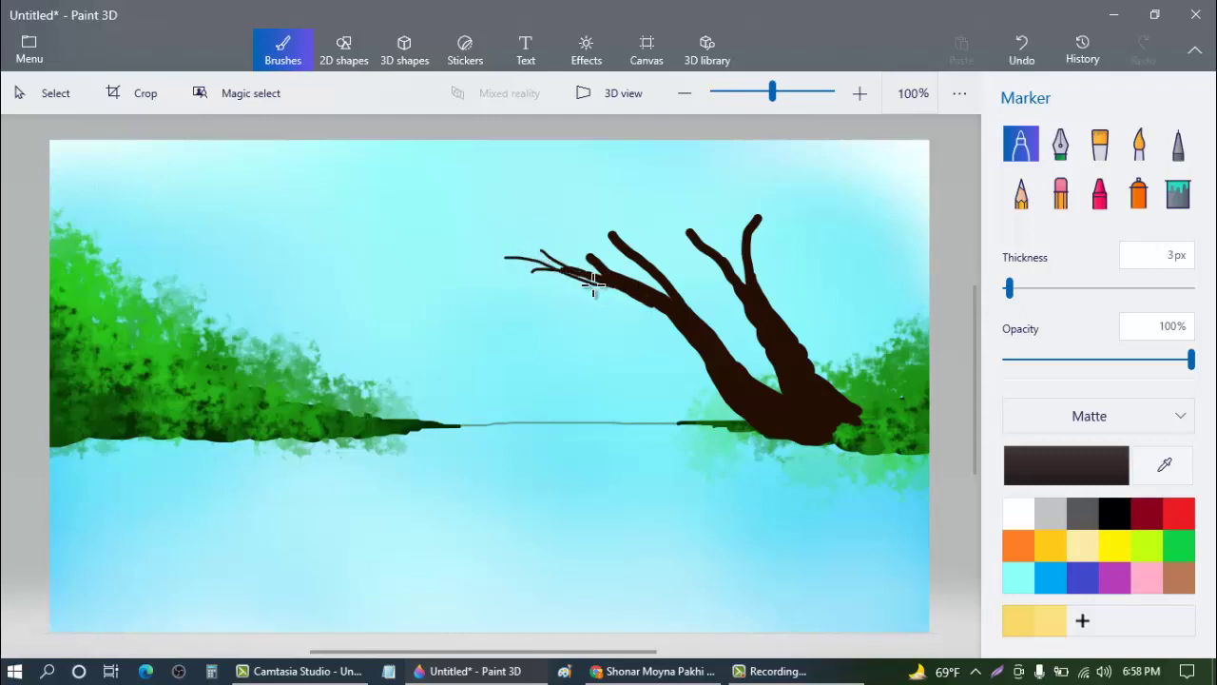
pyautogui.moveTo(591, 288)
pyautogui.mouseDown()
pyautogui.moveTo(636, 297)
pyautogui.moveTo(552, 239)
pyautogui.moveTo(595, 244)
pyautogui.moveTo(627, 283)
pyautogui.moveTo(582, 249)
pyautogui.moveTo(594, 261)
pyautogui.moveTo(653, 259)
pyautogui.moveTo(602, 222)
pyautogui.moveTo(686, 302)
pyautogui.moveTo(653, 259)
pyautogui.mouseUp()
pyautogui.hotkey('ctrl', 'z')
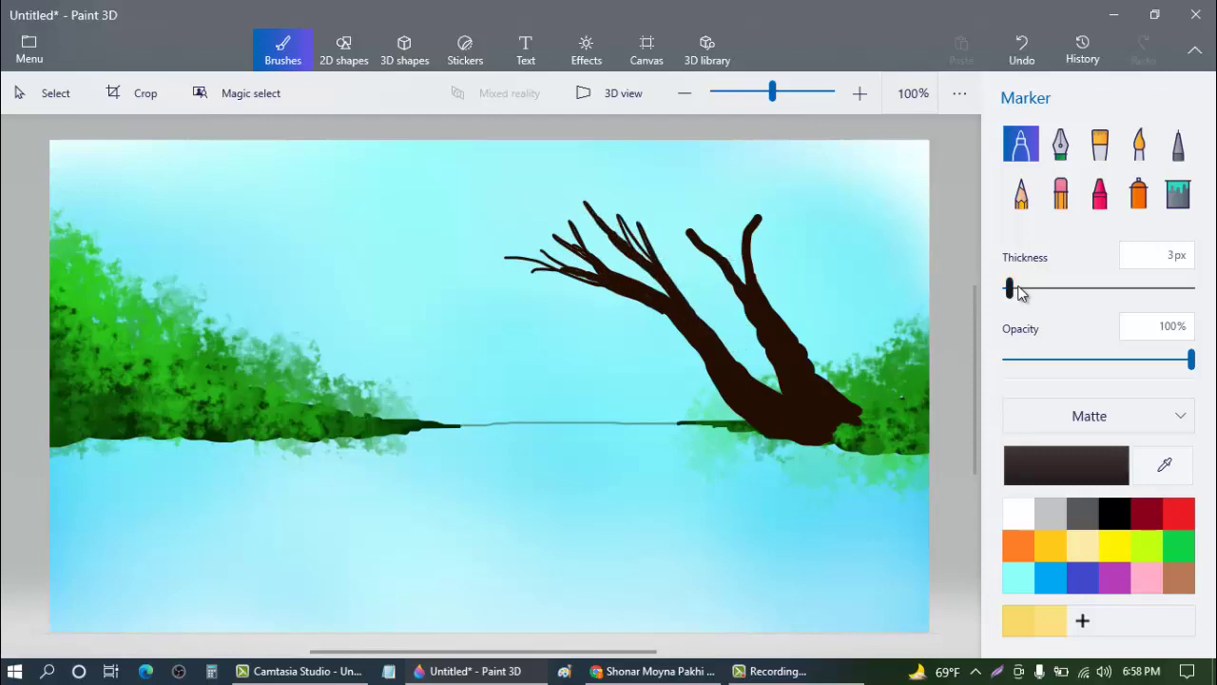
# Step: Extend the leaning tree's limbs with tapered side branches and smooth its trunk edges using a 4 px Marker
pyautogui.moveTo(1010, 288); pyautogui.dragTo(1012, 289)
pyautogui.moveTo(640, 255)
pyautogui.mouseDown()
pyautogui.moveTo(619, 199)
pyautogui.moveTo(635, 250)
pyautogui.moveTo(672, 197)
pyautogui.mouseUp()
pyautogui.moveTo(671, 197); pyautogui.dragTo(713, 251)
pyautogui.moveTo(731, 264); pyautogui.dragTo(717, 210)
pyautogui.moveTo(717, 210)
pyautogui.mouseDown()
pyautogui.moveTo(731, 267)
pyautogui.moveTo(789, 240)
pyautogui.mouseUp()
pyautogui.moveTo(788, 240)
pyautogui.mouseDown()
pyautogui.moveTo(766, 309)
pyautogui.moveTo(707, 299)
pyautogui.mouseUp()
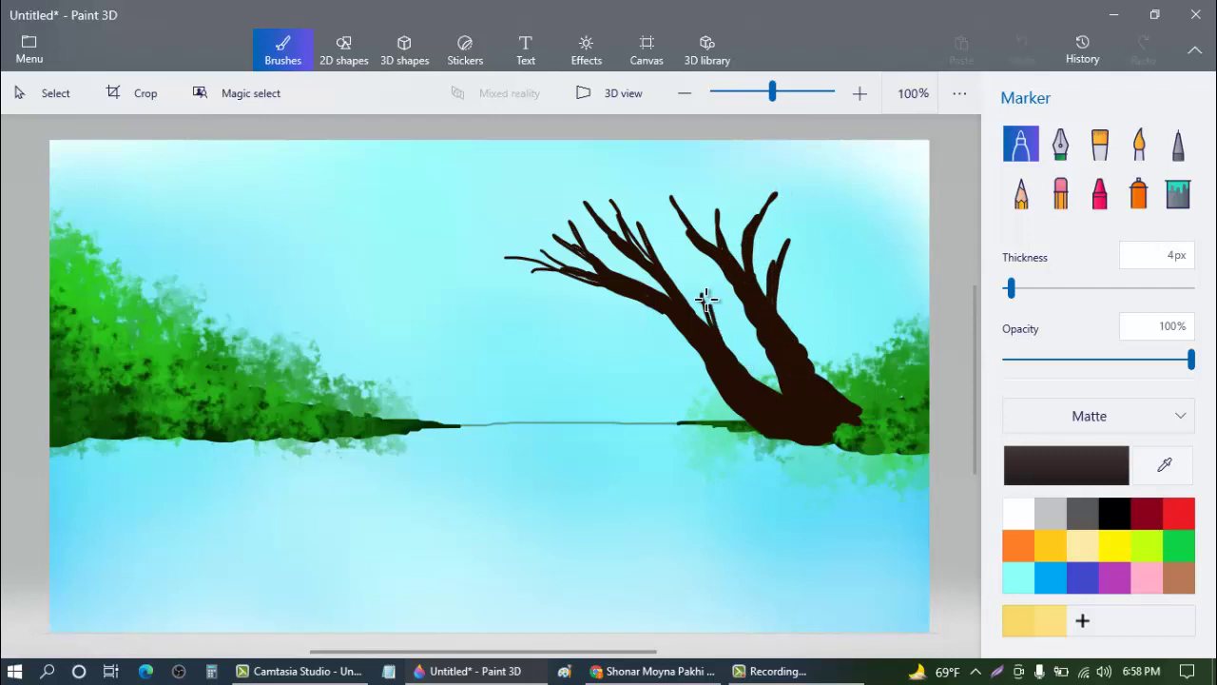
pyautogui.moveTo(726, 364); pyautogui.dragTo(801, 402)
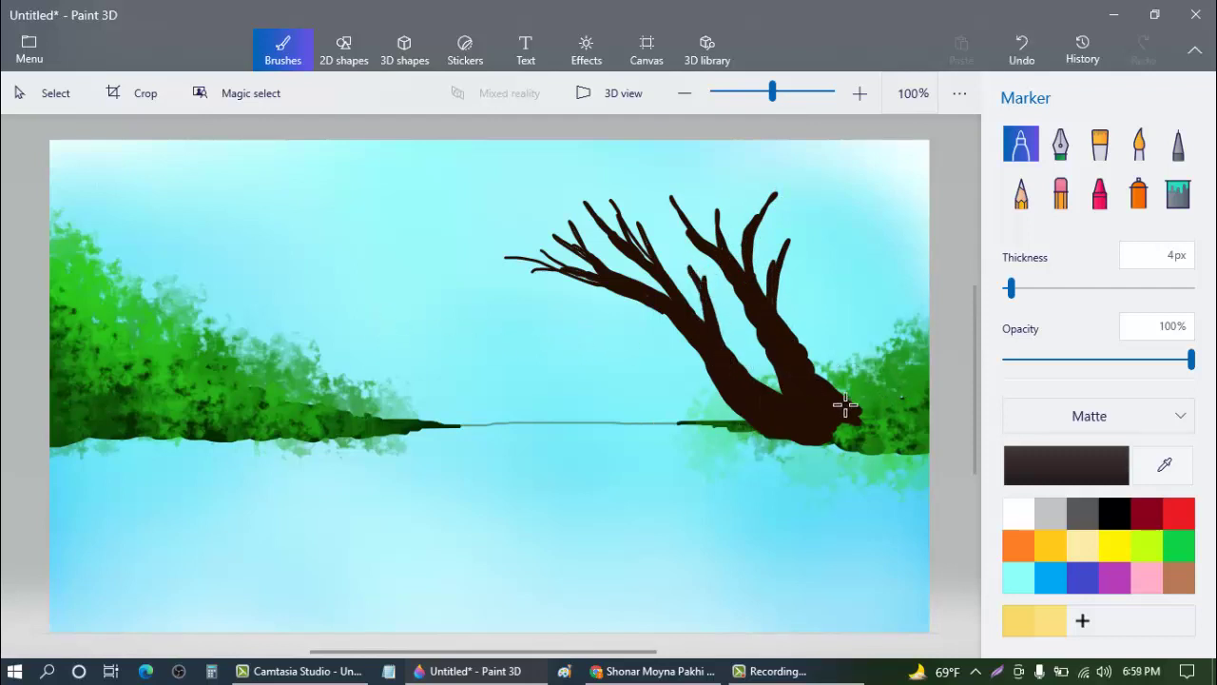
# Step: Streak the leaning tree's trunk and branches with bark texture using the 4 px Marker in brown 451e09
pyautogui.click(1078, 477)
pyautogui.moveTo(653, 349); pyautogui.dragTo(653, 357)
pyautogui.click(487, 510)
pyautogui.moveTo(579, 276); pyautogui.dragTo(622, 290)
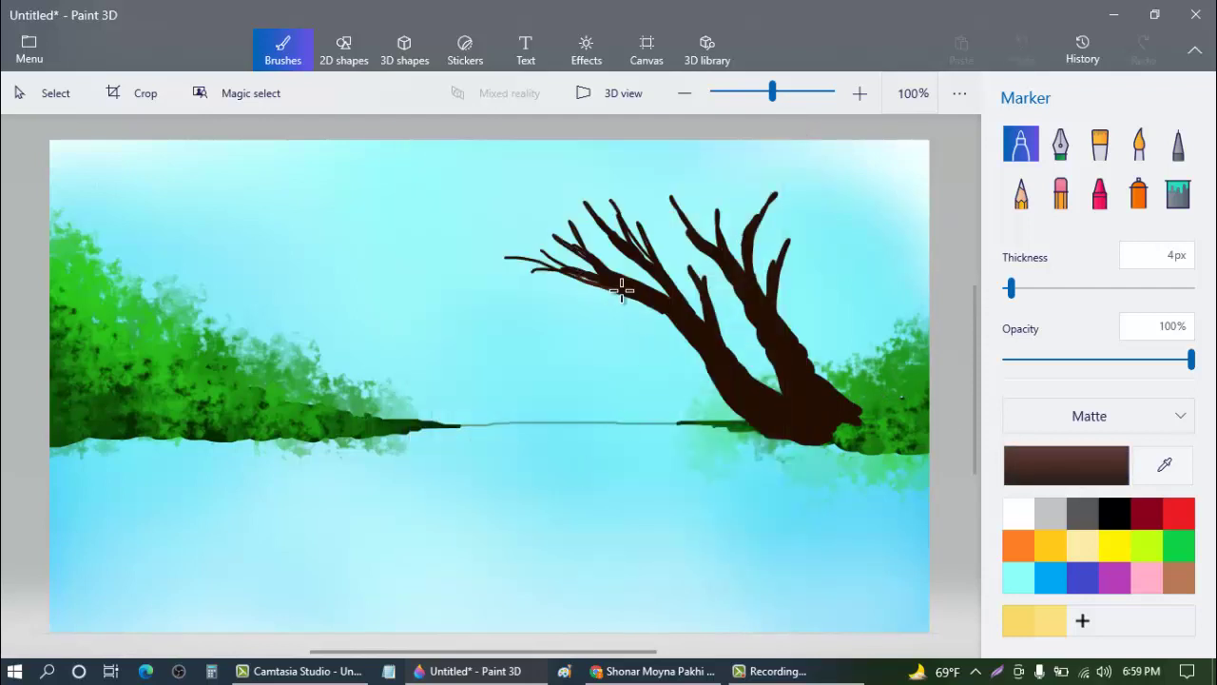
pyautogui.moveTo(677, 326)
pyautogui.mouseDown()
pyautogui.moveTo(711, 361)
pyautogui.moveTo(672, 320)
pyautogui.mouseUp()
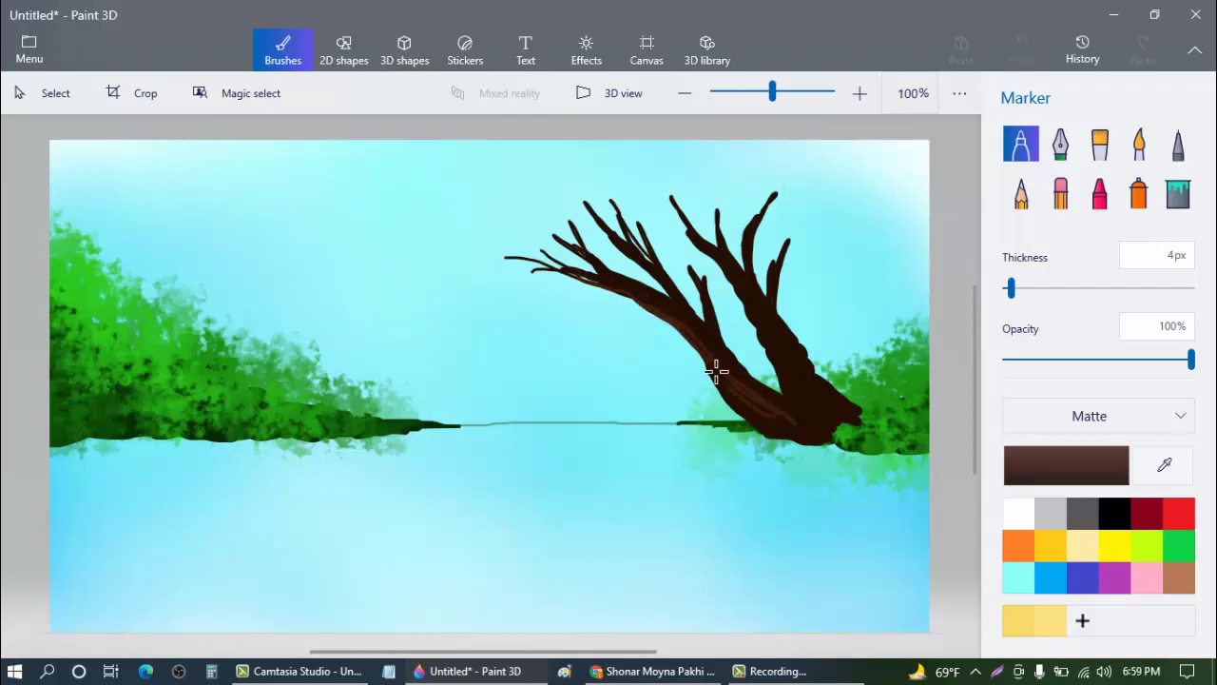
pyautogui.moveTo(804, 434); pyautogui.dragTo(815, 441)
pyautogui.moveTo(752, 402)
pyautogui.mouseDown()
pyautogui.moveTo(820, 437)
pyautogui.moveTo(687, 318)
pyautogui.moveTo(769, 399)
pyautogui.moveTo(780, 396)
pyautogui.moveTo(748, 367)
pyautogui.moveTo(816, 410)
pyautogui.moveTo(748, 372)
pyautogui.mouseUp()
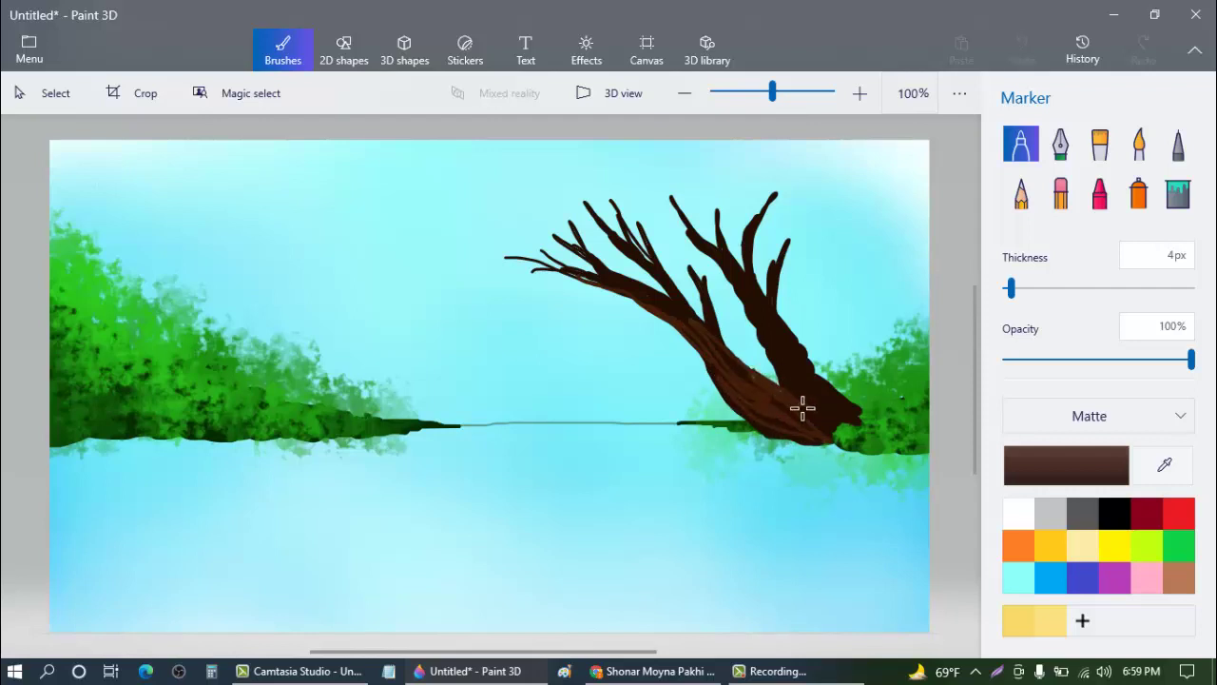
pyautogui.moveTo(816, 413)
pyautogui.mouseDown()
pyautogui.moveTo(782, 338)
pyautogui.moveTo(830, 391)
pyautogui.mouseUp()
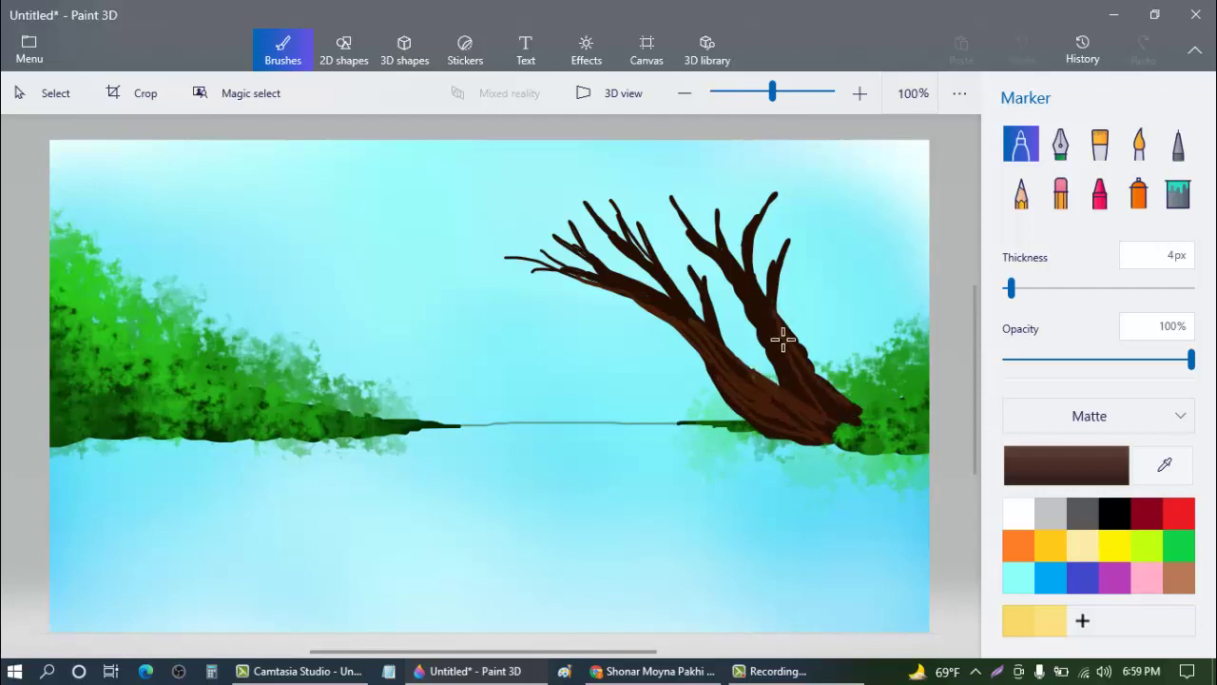
pyautogui.moveTo(783, 340)
pyautogui.mouseDown()
pyautogui.moveTo(757, 304)
pyautogui.moveTo(835, 412)
pyautogui.mouseUp()
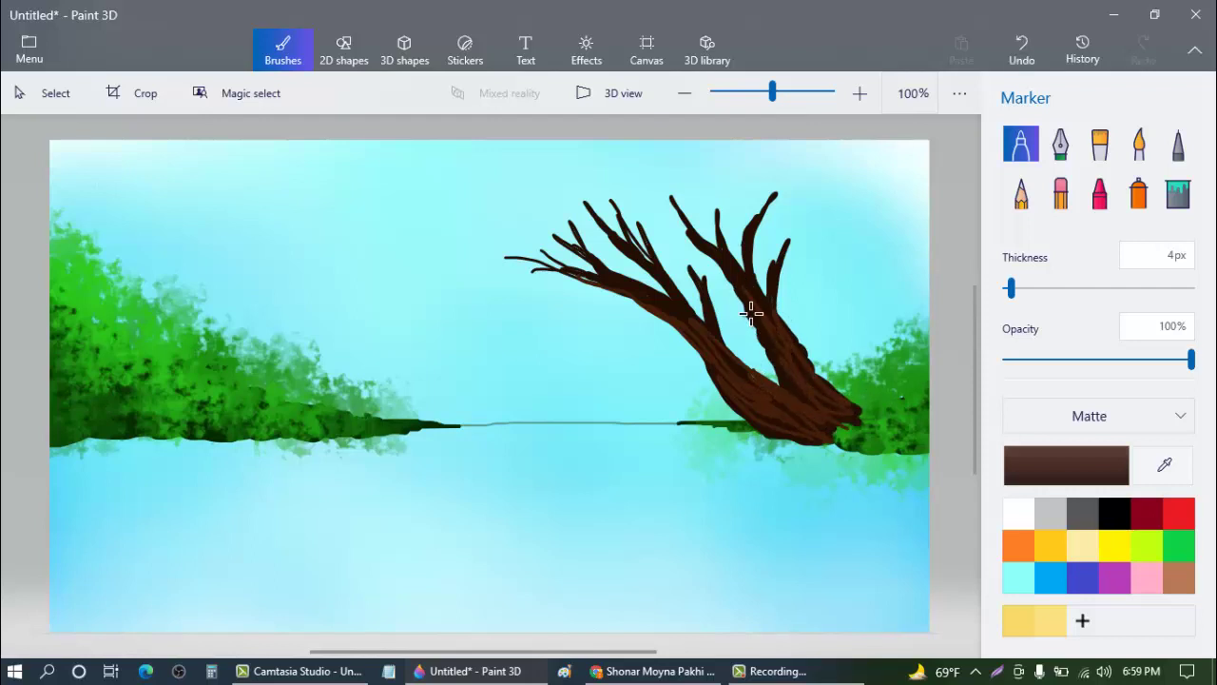
pyautogui.moveTo(751, 312)
pyautogui.mouseDown()
pyautogui.moveTo(684, 231)
pyautogui.moveTo(760, 300)
pyautogui.moveTo(716, 215)
pyautogui.moveTo(762, 297)
pyautogui.moveTo(755, 216)
pyautogui.moveTo(741, 286)
pyautogui.moveTo(685, 303)
pyautogui.moveTo(614, 271)
pyautogui.mouseUp()
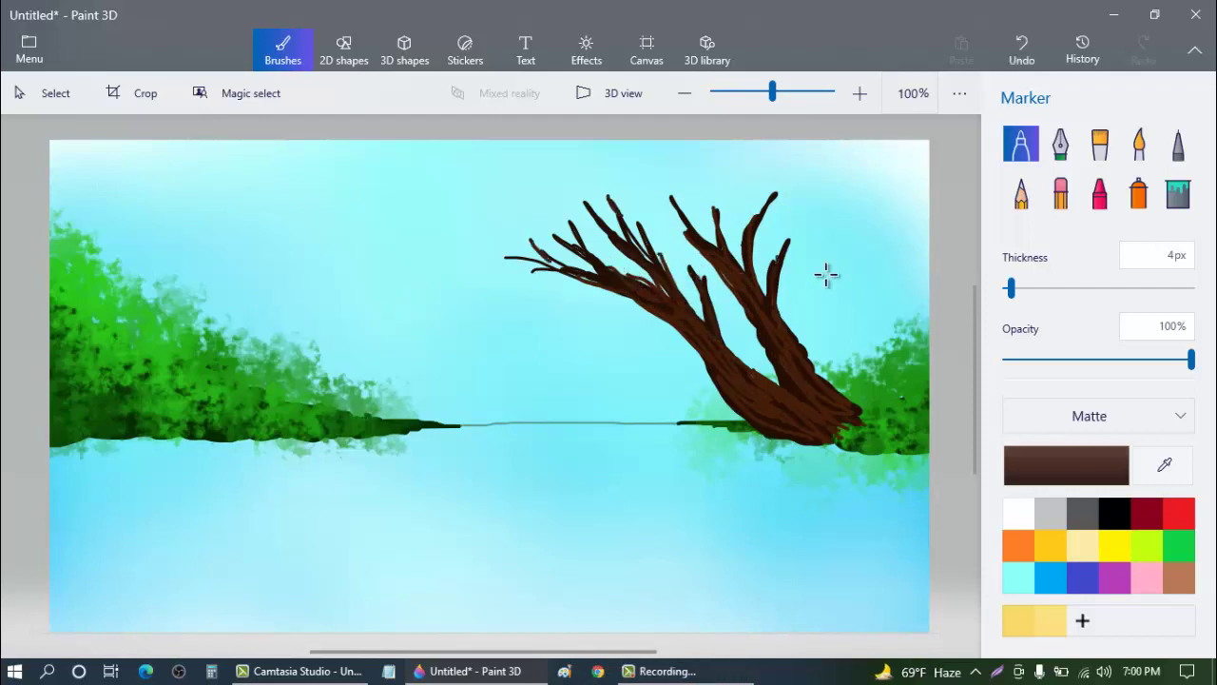
# Step: Paint a large foreground tree along the canvas's left edge with a 9 px Marker, with a thick trunk and limbs reaching the top
pyautogui.click(1023, 289)
pyautogui.moveTo(109, 200)
pyautogui.mouseDown()
pyautogui.moveTo(134, 326)
pyautogui.moveTo(59, 142)
pyautogui.mouseUp()
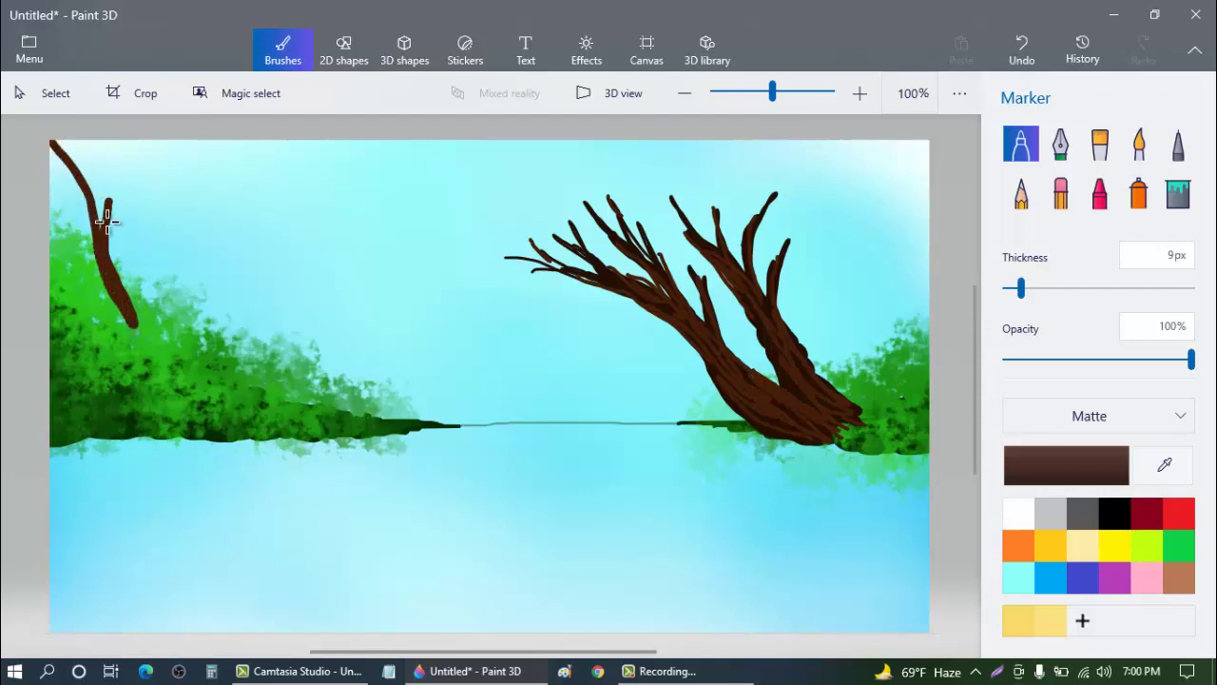
pyautogui.moveTo(108, 221); pyautogui.dragTo(125, 131)
pyautogui.moveTo(140, 320)
pyautogui.mouseDown()
pyautogui.moveTo(159, 168)
pyautogui.moveTo(177, 125)
pyautogui.mouseUp()
pyautogui.moveTo(152, 195); pyautogui.dragTo(130, 252)
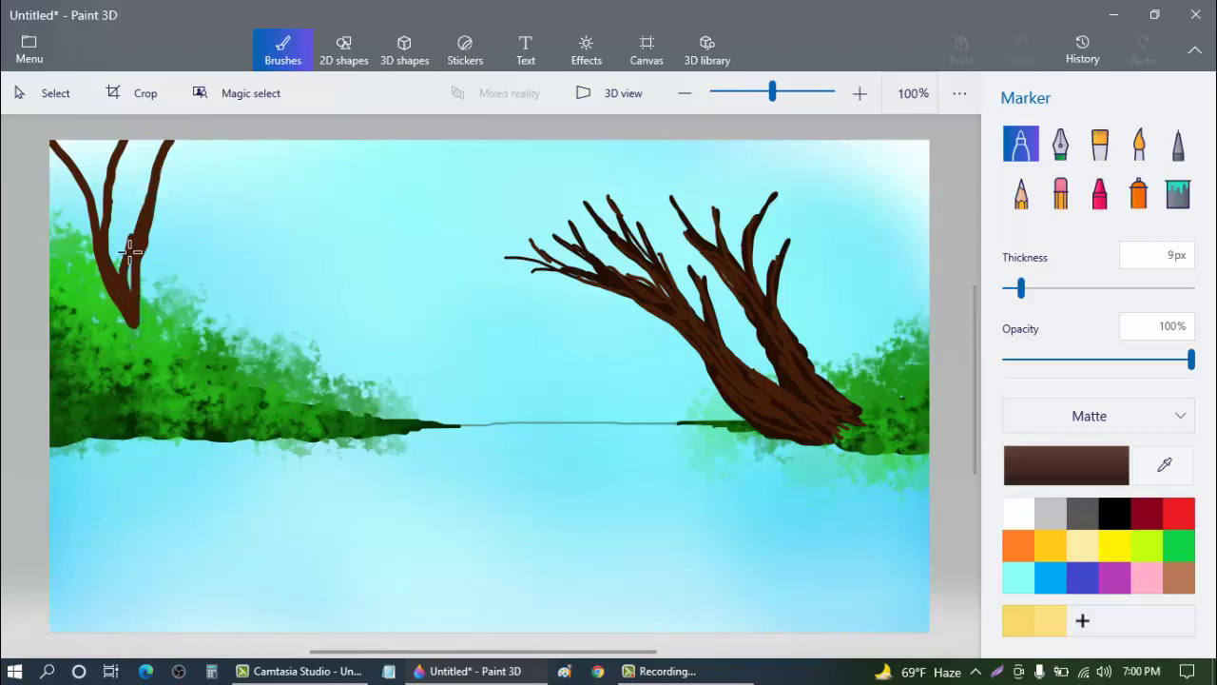
pyautogui.moveTo(88, 189); pyautogui.dragTo(71, 135)
pyautogui.moveTo(71, 217)
pyautogui.mouseDown()
pyautogui.moveTo(112, 311)
pyautogui.moveTo(68, 247)
pyautogui.moveTo(90, 275)
pyautogui.moveTo(27, 222)
pyautogui.moveTo(105, 305)
pyautogui.moveTo(99, 324)
pyautogui.moveTo(133, 343)
pyautogui.moveTo(129, 358)
pyautogui.moveTo(97, 326)
pyautogui.moveTo(104, 375)
pyautogui.moveTo(106, 344)
pyautogui.moveTo(125, 341)
pyautogui.moveTo(129, 393)
pyautogui.moveTo(104, 439)
pyautogui.moveTo(105, 415)
pyautogui.moveTo(122, 429)
pyautogui.moveTo(125, 327)
pyautogui.moveTo(137, 435)
pyautogui.moveTo(137, 458)
pyautogui.moveTo(107, 484)
pyautogui.moveTo(108, 449)
pyautogui.moveTo(140, 492)
pyautogui.moveTo(139, 455)
pyautogui.moveTo(76, 539)
pyautogui.moveTo(89, 514)
pyautogui.moveTo(105, 536)
pyautogui.moveTo(141, 547)
pyautogui.moveTo(119, 570)
pyautogui.moveTo(102, 568)
pyautogui.moveTo(110, 523)
pyautogui.moveTo(92, 544)
pyautogui.moveTo(84, 518)
pyautogui.moveTo(55, 584)
pyautogui.moveTo(68, 601)
pyautogui.moveTo(106, 574)
pyautogui.moveTo(102, 597)
pyautogui.moveTo(136, 558)
pyautogui.moveTo(132, 595)
pyautogui.moveTo(71, 616)
pyautogui.moveTo(58, 575)
pyautogui.moveTo(54, 606)
pyautogui.moveTo(85, 615)
pyautogui.moveTo(148, 605)
pyautogui.mouseUp()
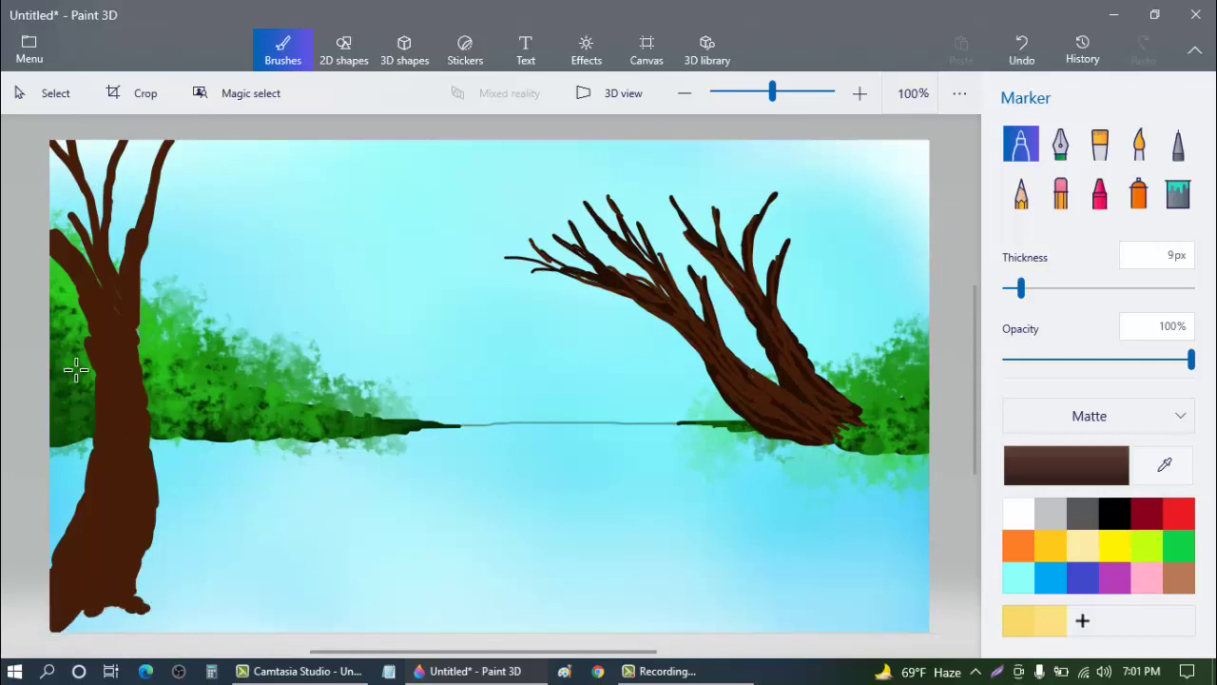
pyautogui.moveTo(155, 173); pyautogui.dragTo(196, 142)
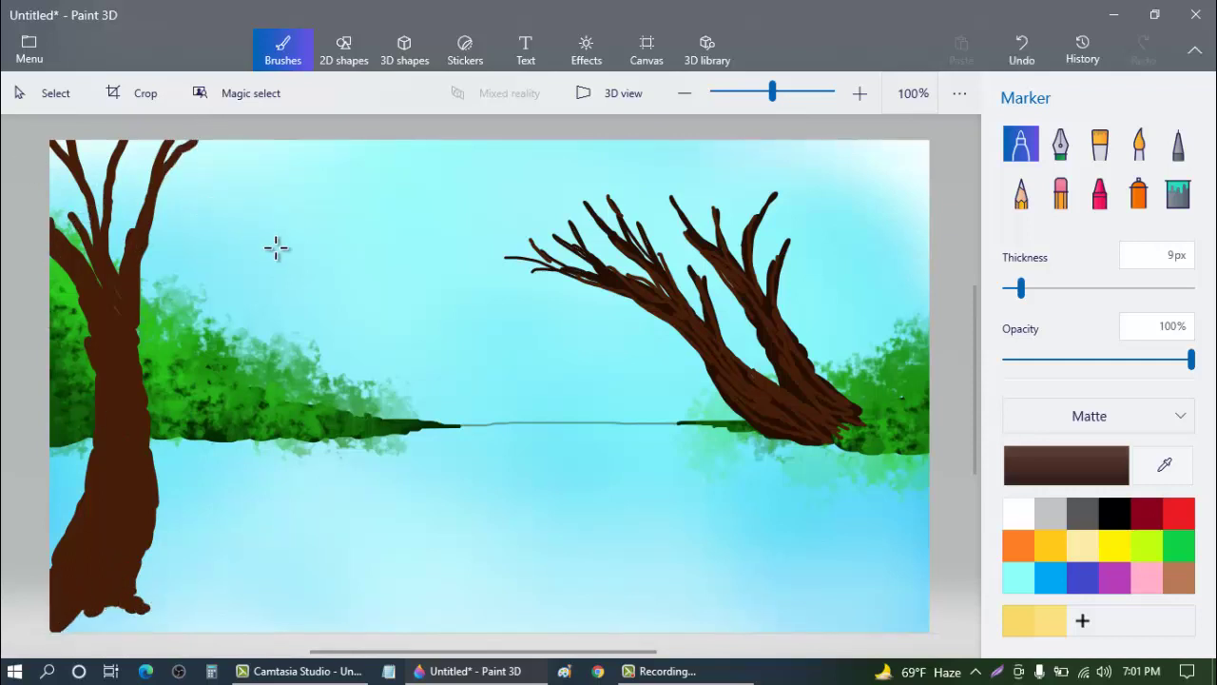
pyautogui.moveTo(127, 242)
pyautogui.mouseDown()
pyautogui.moveTo(112, 170)
pyautogui.moveTo(130, 190)
pyautogui.moveTo(108, 145)
pyautogui.mouseUp()
# Step: Spread thinner branches and twigs from the foreground tree's crown toward the lake with a 6 px Marker
pyautogui.moveTo(1020, 288); pyautogui.dragTo(1012, 297)
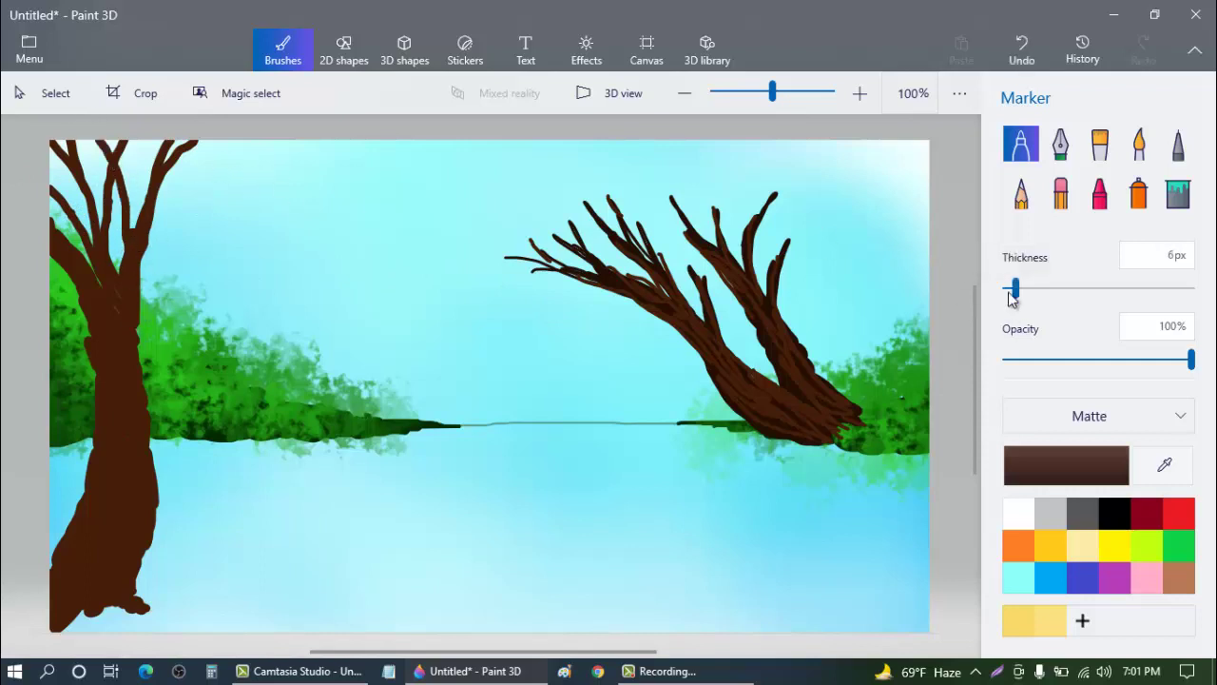
pyautogui.moveTo(171, 196)
pyautogui.mouseDown()
pyautogui.moveTo(231, 141)
pyautogui.moveTo(187, 185)
pyautogui.mouseUp()
pyautogui.moveTo(197, 227)
pyautogui.mouseDown()
pyautogui.moveTo(127, 269)
pyautogui.moveTo(254, 205)
pyautogui.moveTo(240, 217)
pyautogui.moveTo(289, 151)
pyautogui.moveTo(311, 178)
pyautogui.moveTo(275, 195)
pyautogui.moveTo(231, 178)
pyautogui.mouseUp()
pyautogui.moveTo(268, 240); pyautogui.dragTo(204, 227)
pyautogui.moveTo(328, 198); pyautogui.dragTo(271, 192)
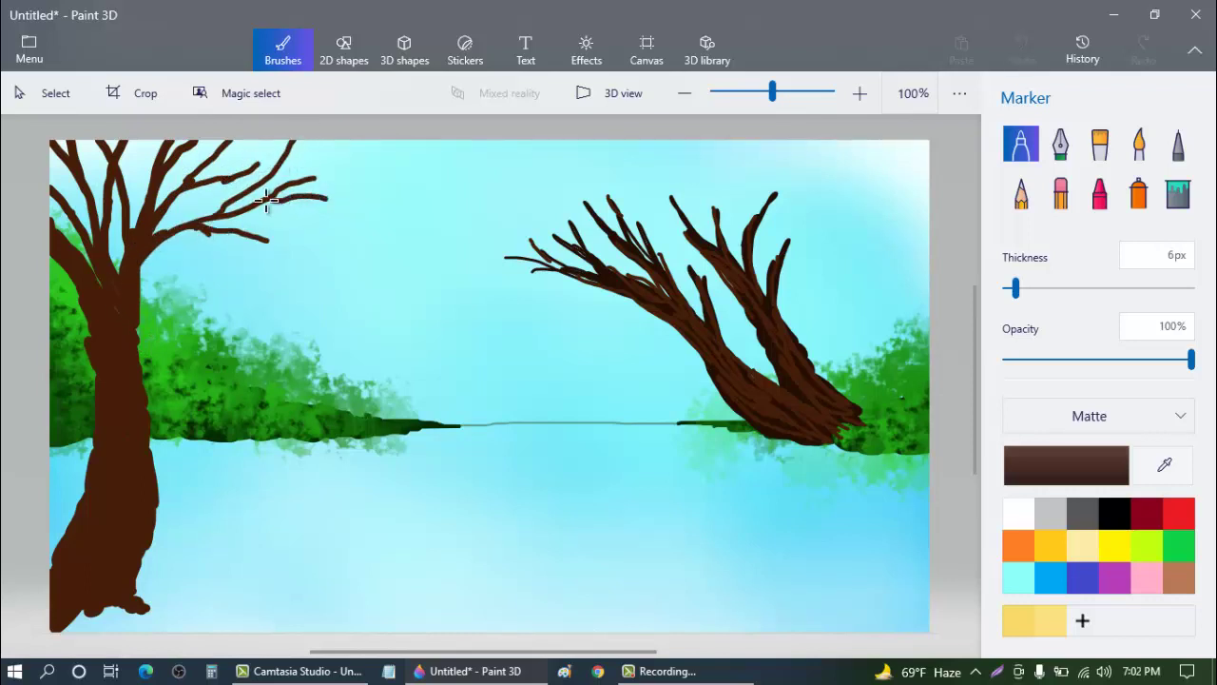
pyautogui.moveTo(358, 148)
pyautogui.mouseDown()
pyautogui.moveTo(311, 176)
pyautogui.moveTo(367, 128)
pyautogui.mouseUp()
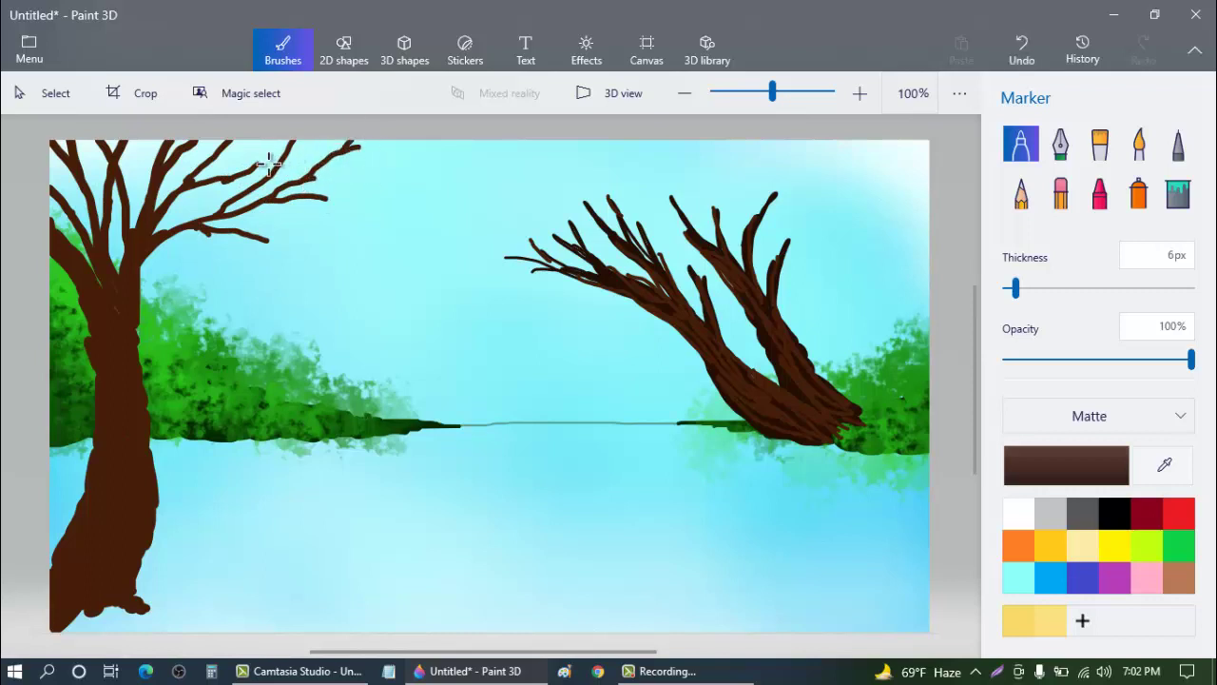
pyautogui.moveTo(270, 167); pyautogui.dragTo(276, 143)
pyautogui.moveTo(349, 165)
pyautogui.mouseDown()
pyautogui.moveTo(290, 196)
pyautogui.moveTo(257, 235)
pyautogui.mouseUp()
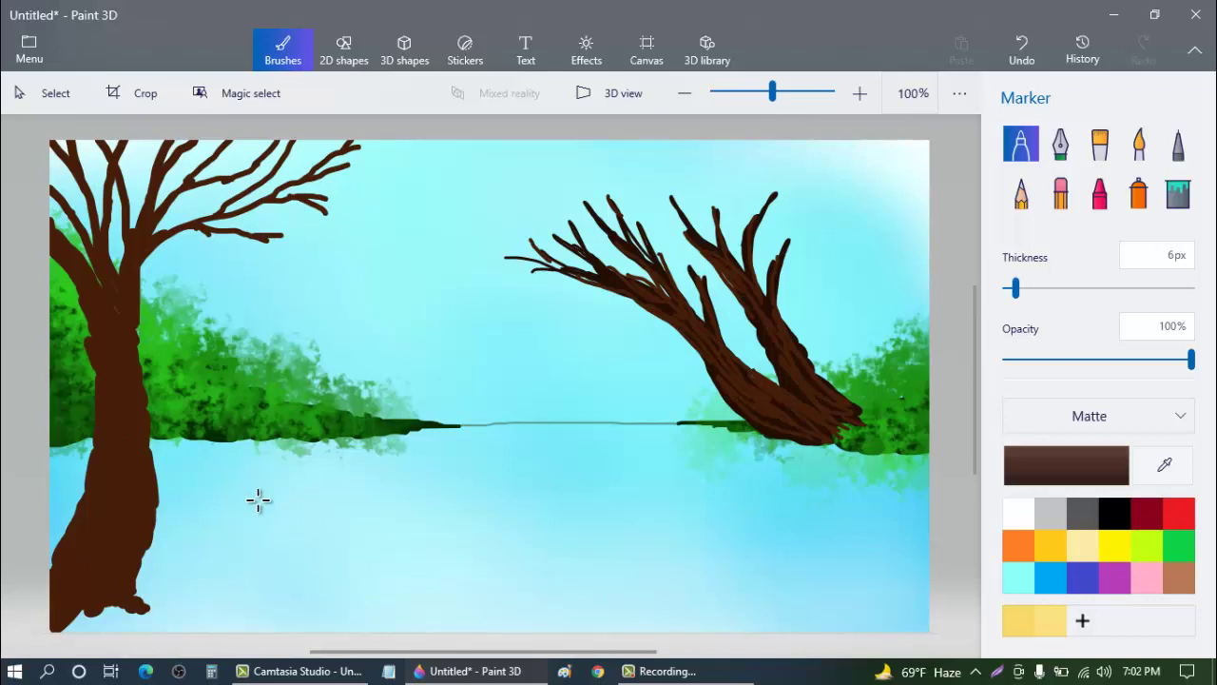
# Step: Shade the foreground tree's trunk and branches with very dark brown bark streaks using the 6 px Marker
pyautogui.click(1055, 456)
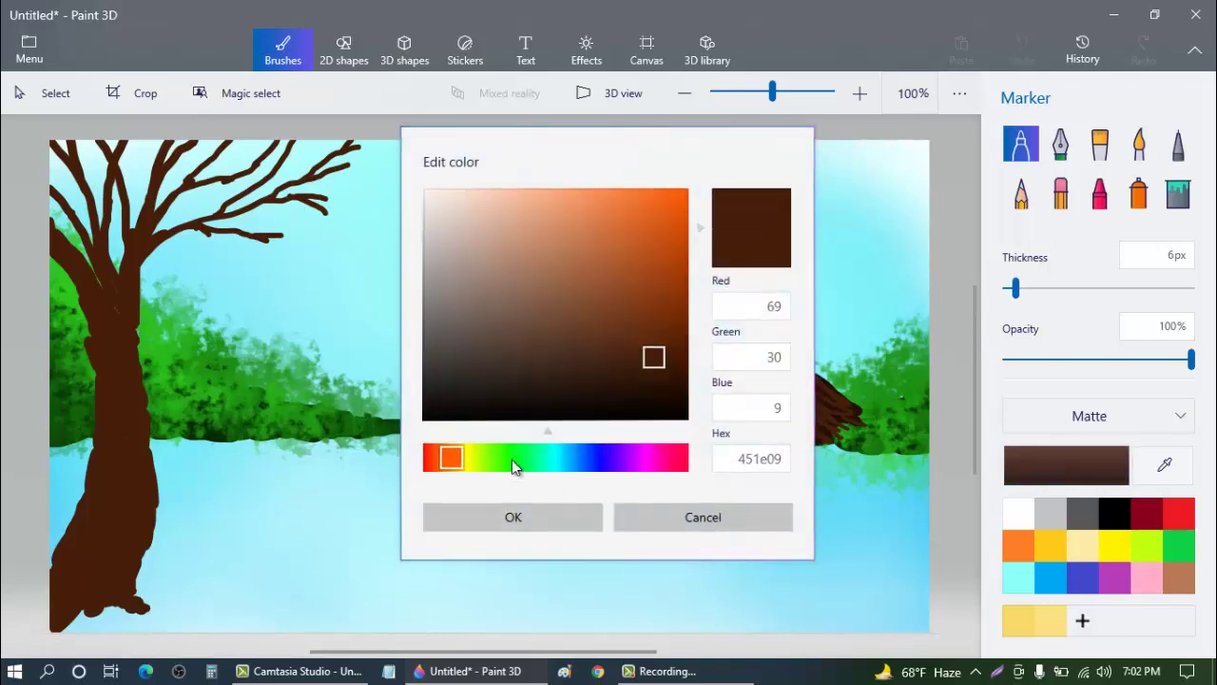
pyautogui.click(654, 389)
pyautogui.click(491, 516)
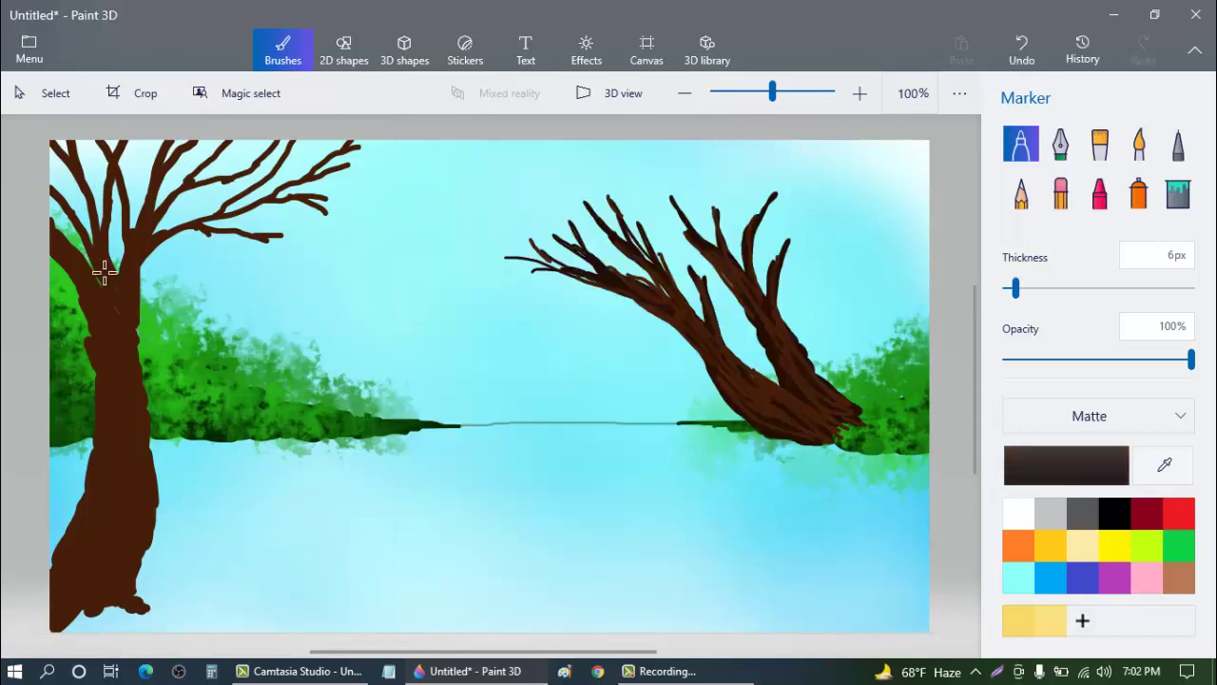
pyautogui.moveTo(55, 249)
pyautogui.mouseDown()
pyautogui.moveTo(92, 336)
pyautogui.moveTo(97, 462)
pyautogui.moveTo(55, 612)
pyautogui.moveTo(98, 389)
pyautogui.moveTo(76, 217)
pyautogui.moveTo(44, 159)
pyautogui.mouseUp()
pyautogui.moveTo(110, 293); pyautogui.dragTo(44, 121)
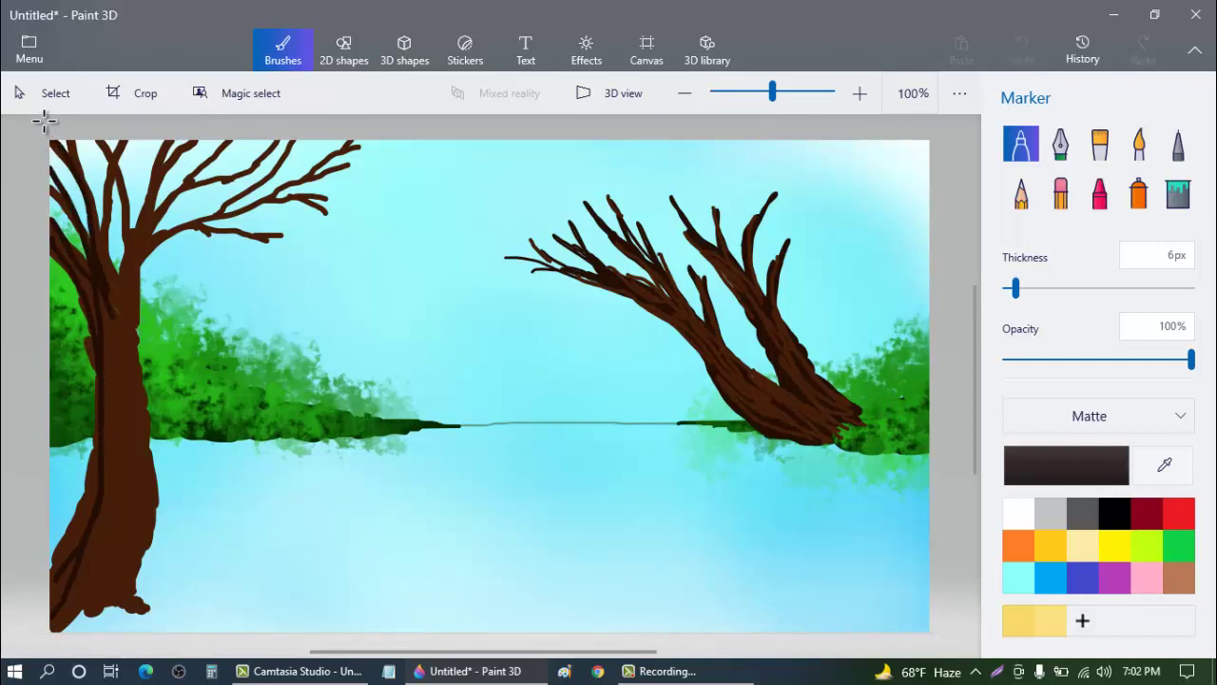
pyautogui.moveTo(108, 238)
pyautogui.mouseDown()
pyautogui.moveTo(116, 314)
pyautogui.moveTo(111, 171)
pyautogui.moveTo(116, 358)
pyautogui.mouseUp()
pyautogui.moveTo(131, 250)
pyautogui.mouseDown()
pyautogui.moveTo(152, 160)
pyautogui.moveTo(136, 208)
pyautogui.moveTo(185, 152)
pyautogui.moveTo(163, 212)
pyautogui.moveTo(215, 148)
pyautogui.moveTo(239, 167)
pyautogui.moveTo(278, 156)
pyautogui.mouseUp()
pyautogui.moveTo(159, 172)
pyautogui.mouseDown()
pyautogui.moveTo(98, 470)
pyautogui.moveTo(117, 293)
pyautogui.moveTo(141, 444)
pyautogui.moveTo(133, 297)
pyautogui.moveTo(228, 211)
pyautogui.moveTo(352, 158)
pyautogui.mouseUp()
pyautogui.moveTo(139, 314)
pyautogui.mouseDown()
pyautogui.moveTo(115, 356)
pyautogui.moveTo(131, 530)
pyautogui.moveTo(98, 570)
pyautogui.moveTo(81, 456)
pyautogui.moveTo(103, 461)
pyautogui.moveTo(95, 348)
pyautogui.moveTo(95, 366)
pyautogui.mouseUp()
pyautogui.moveTo(139, 400)
pyautogui.mouseDown()
pyautogui.moveTo(140, 523)
pyautogui.moveTo(120, 577)
pyautogui.moveTo(62, 609)
pyautogui.moveTo(133, 589)
pyautogui.moveTo(147, 361)
pyautogui.mouseUp()
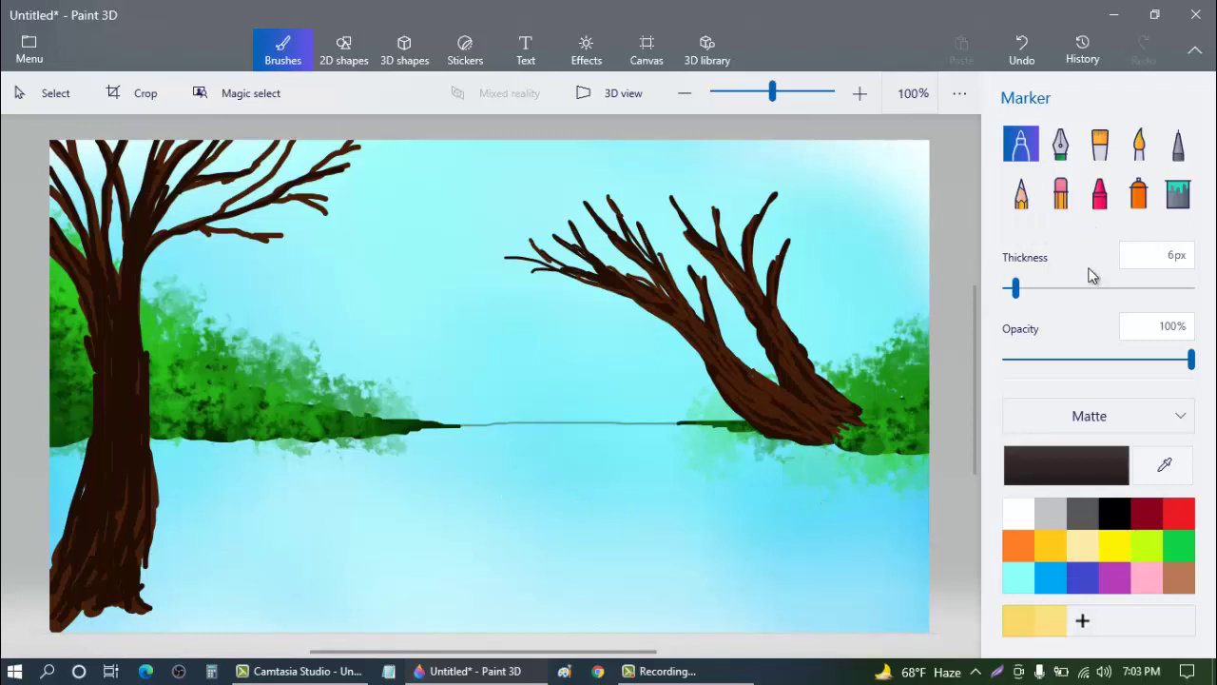
# Step: Dab a leafy bush around the foreground tree's base with the 100 px Crayon in very dark green
pyautogui.click(1103, 194)
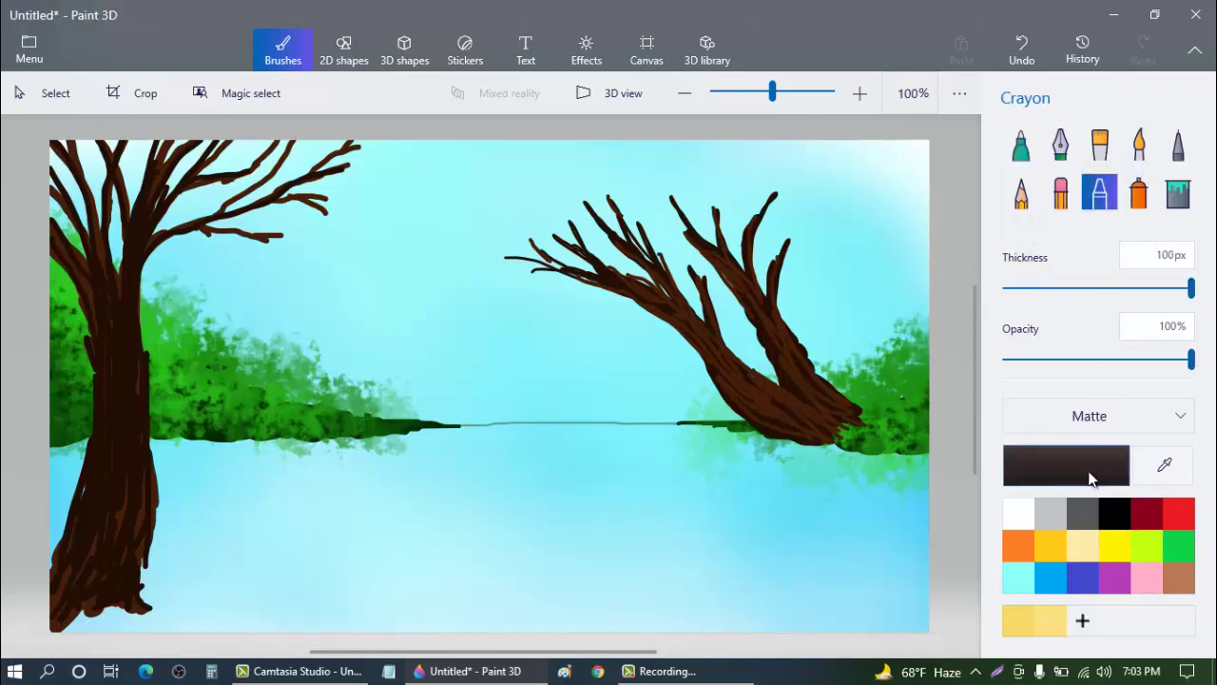
pyautogui.click(1090, 476)
pyautogui.click(499, 458)
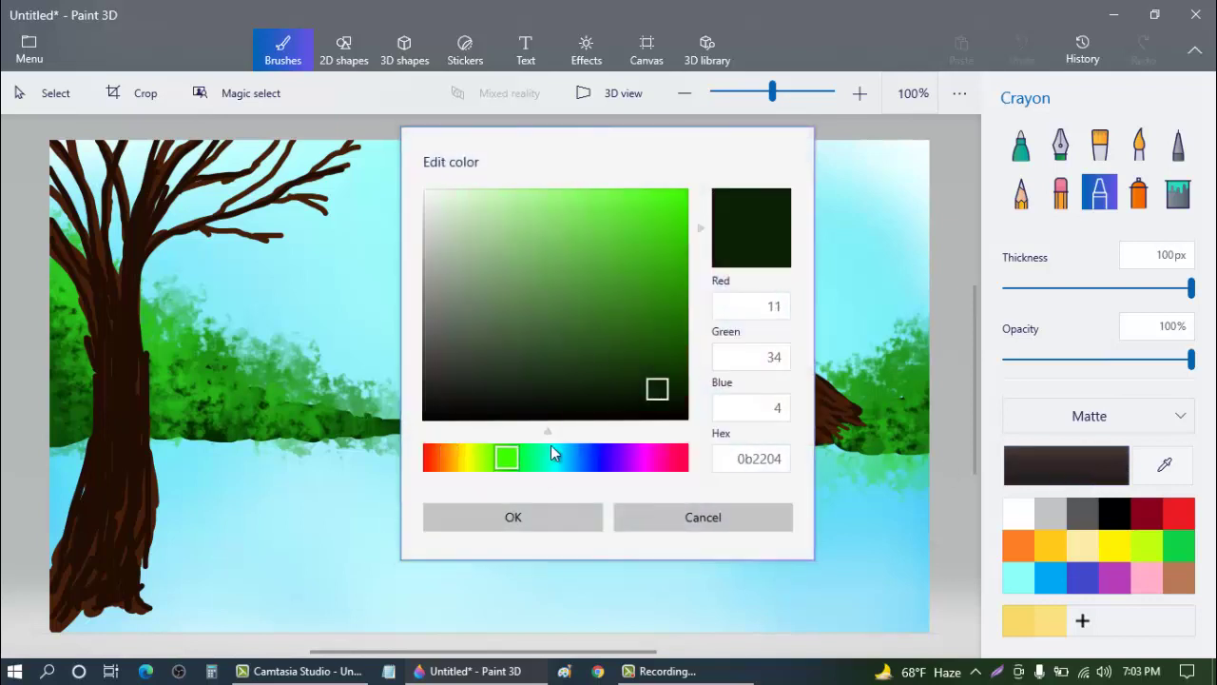
pyautogui.click(523, 457)
pyautogui.click(502, 459)
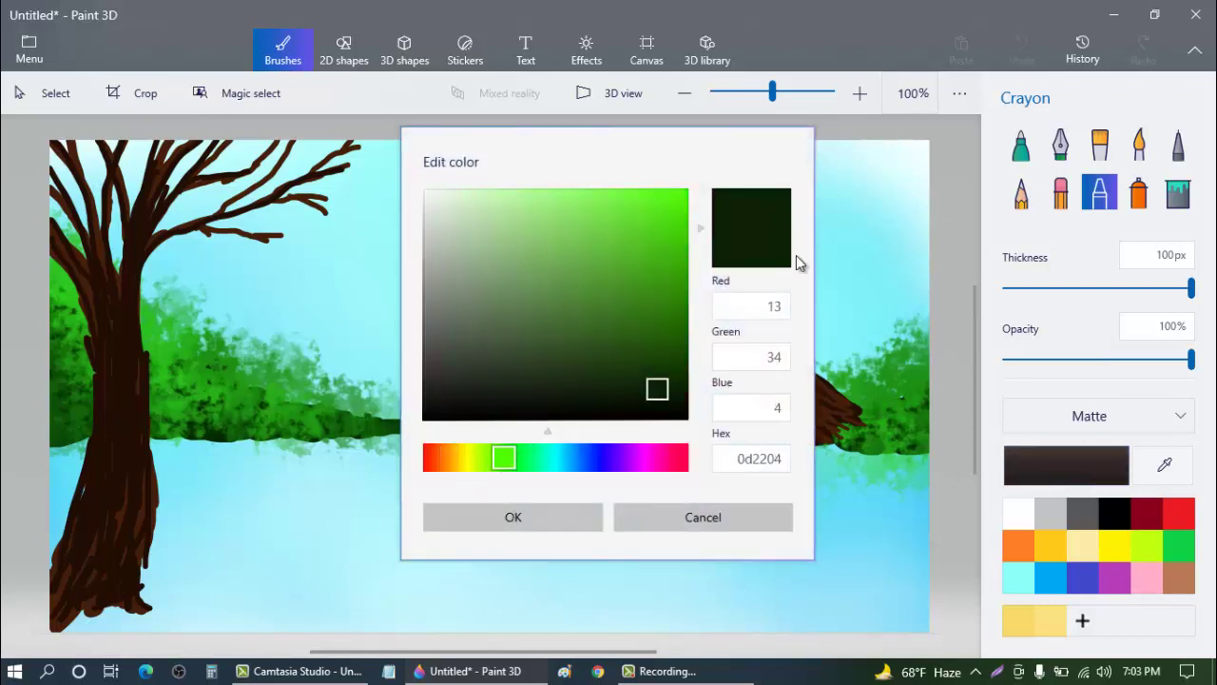
pyautogui.click(675, 331)
pyautogui.click(641, 387)
pyautogui.click(514, 516)
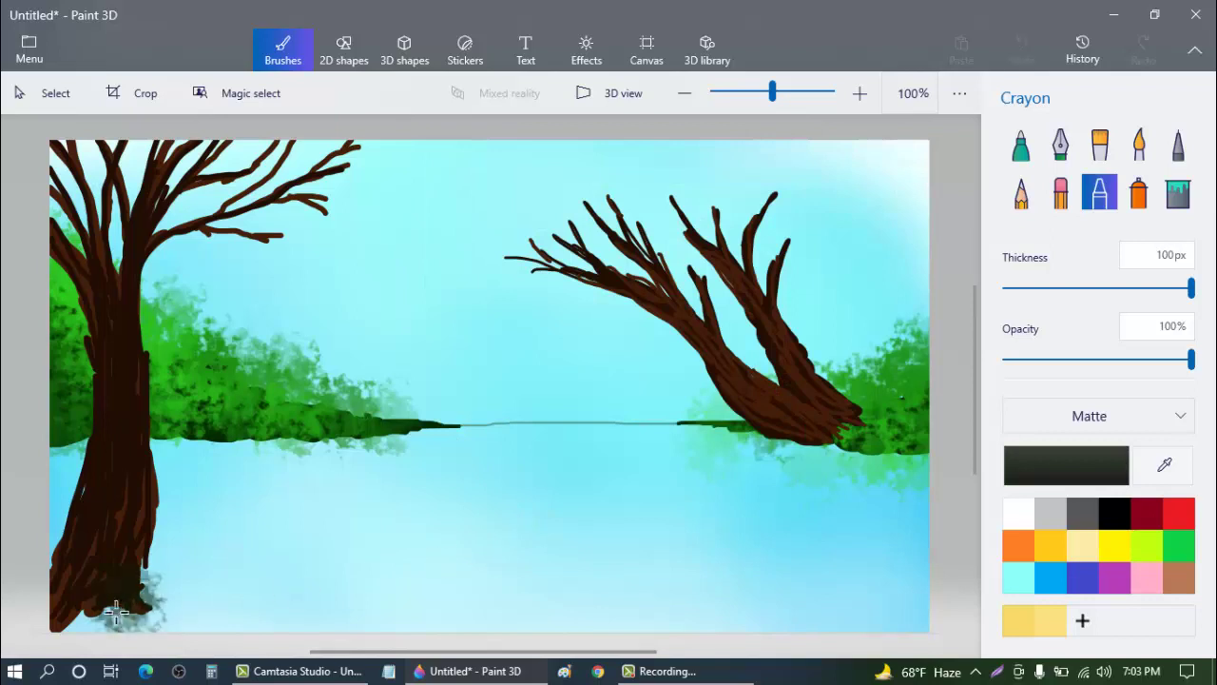
pyautogui.moveTo(115, 611); pyautogui.dragTo(5, 595)
pyautogui.moveTo(125, 611)
pyautogui.mouseDown()
pyautogui.moveTo(190, 599)
pyautogui.moveTo(271, 632)
pyautogui.moveTo(139, 629)
pyautogui.moveTo(13, 590)
pyautogui.moveTo(146, 561)
pyautogui.mouseUp()
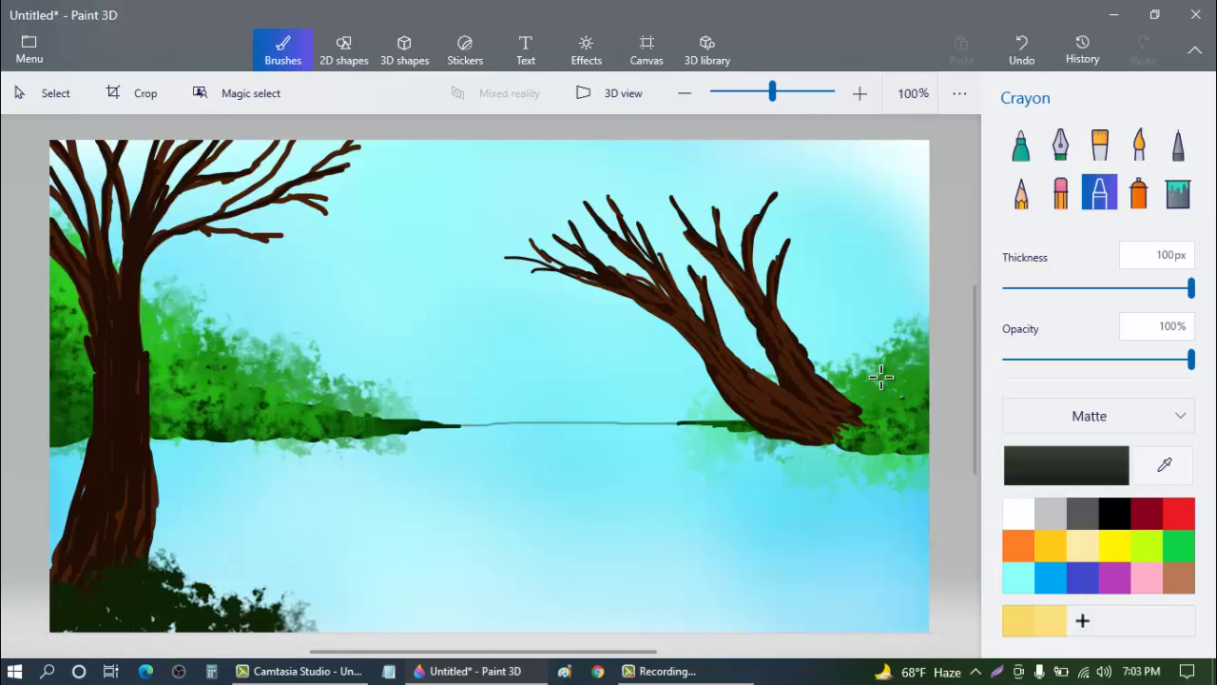
# Step: Layer medium-dark green 28660d leaves over the bush at the foreground tree's base with the 100 px Crayon
pyautogui.click(1023, 460)
pyautogui.click(655, 328)
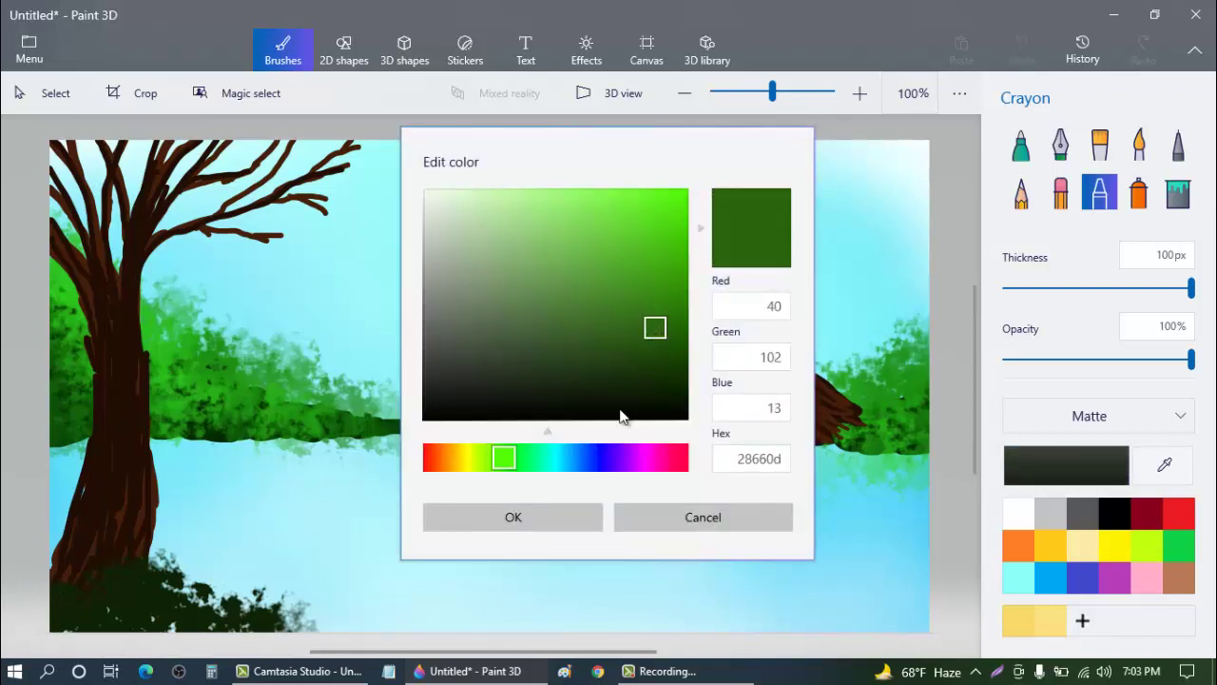
pyautogui.click(518, 523)
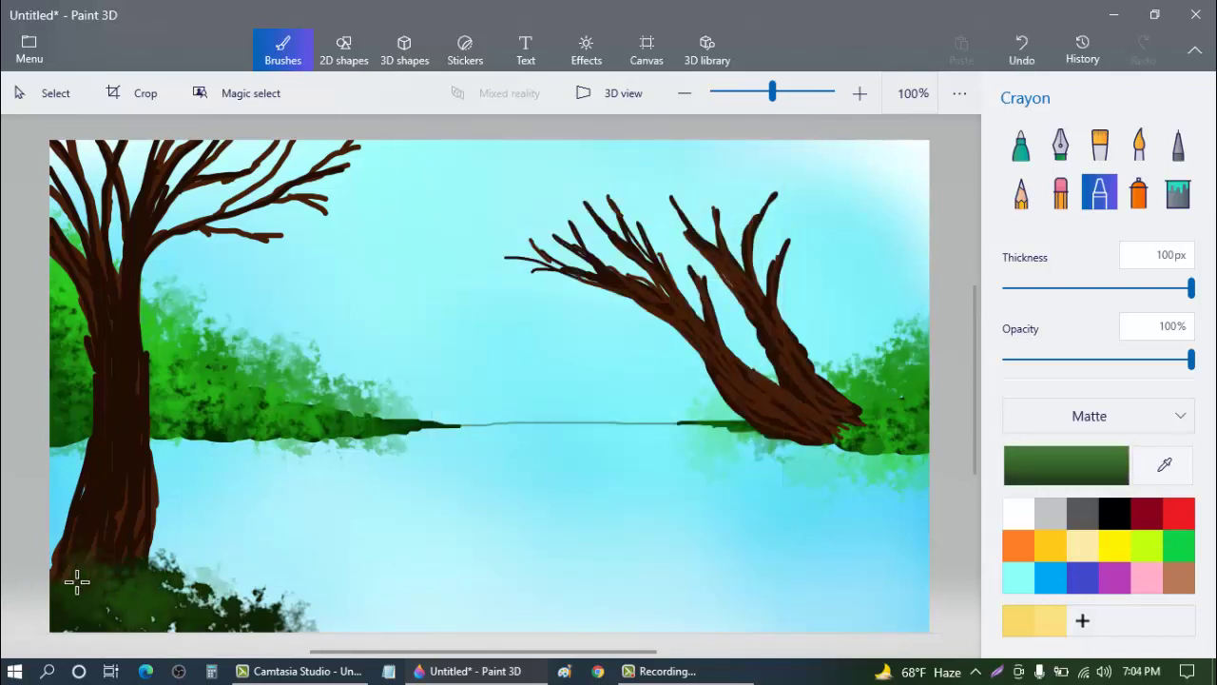
pyautogui.moveTo(104, 568); pyautogui.dragTo(319, 623)
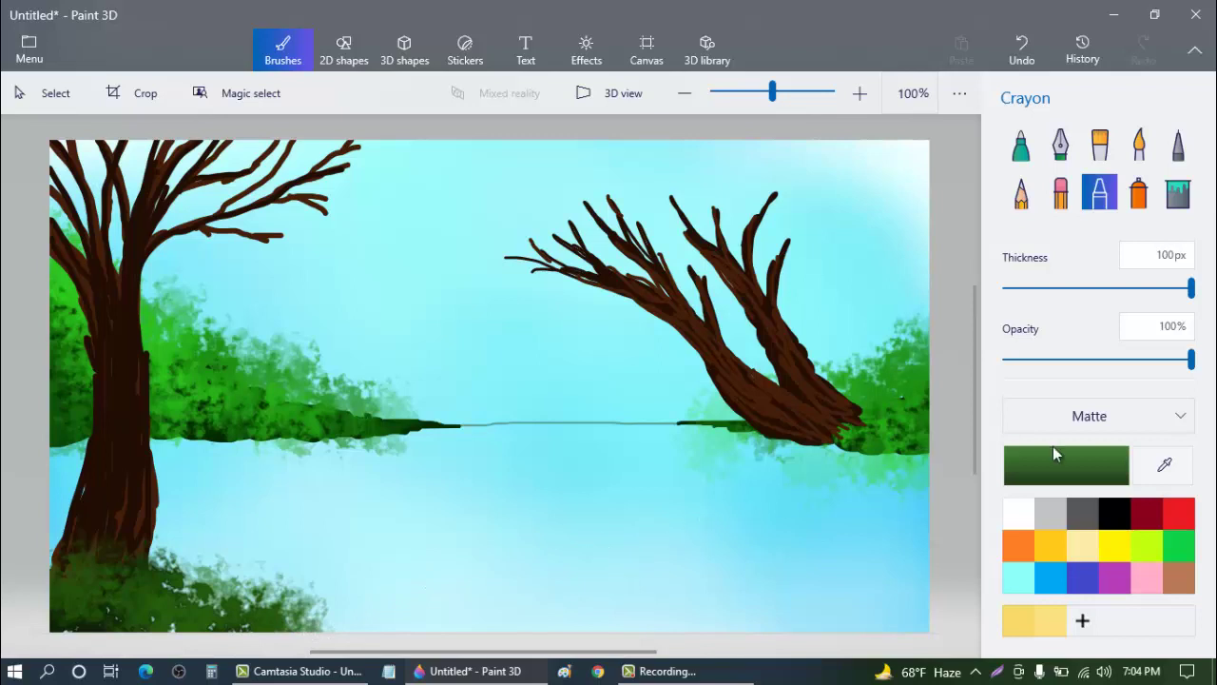
# Step: Add lighter mid-green leaf clusters across the foreground bush with the 100 px Crayon
pyautogui.click(1054, 449)
pyautogui.click(655, 266)
pyautogui.click(543, 514)
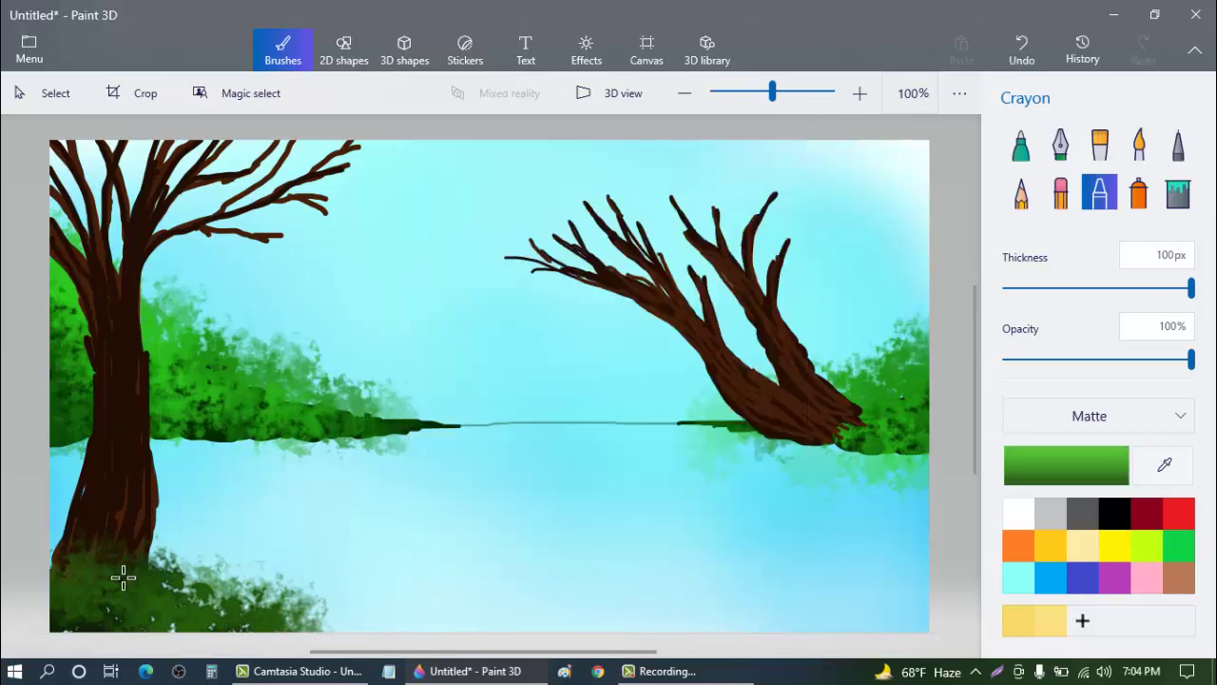
pyautogui.moveTo(123, 577)
pyautogui.mouseDown()
pyautogui.moveTo(219, 609)
pyautogui.moveTo(50, 566)
pyautogui.mouseUp()
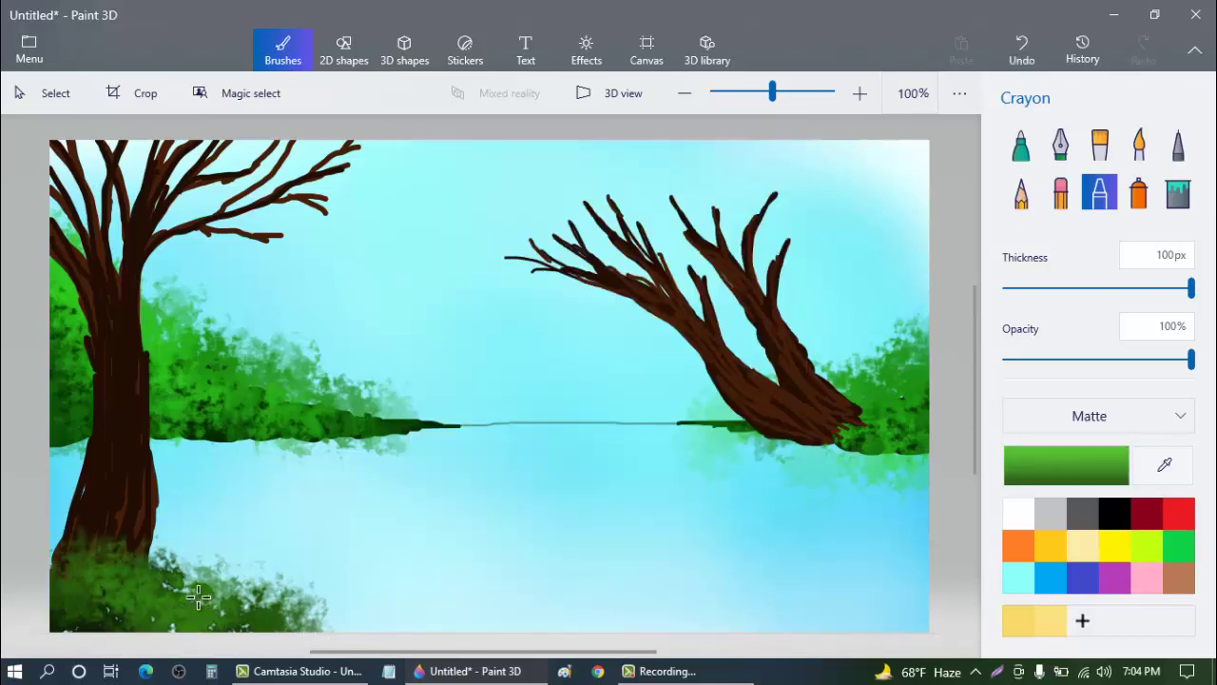
pyautogui.moveTo(199, 596)
pyautogui.mouseDown()
pyautogui.moveTo(33, 563)
pyautogui.moveTo(128, 616)
pyautogui.moveTo(205, 609)
pyautogui.mouseUp()
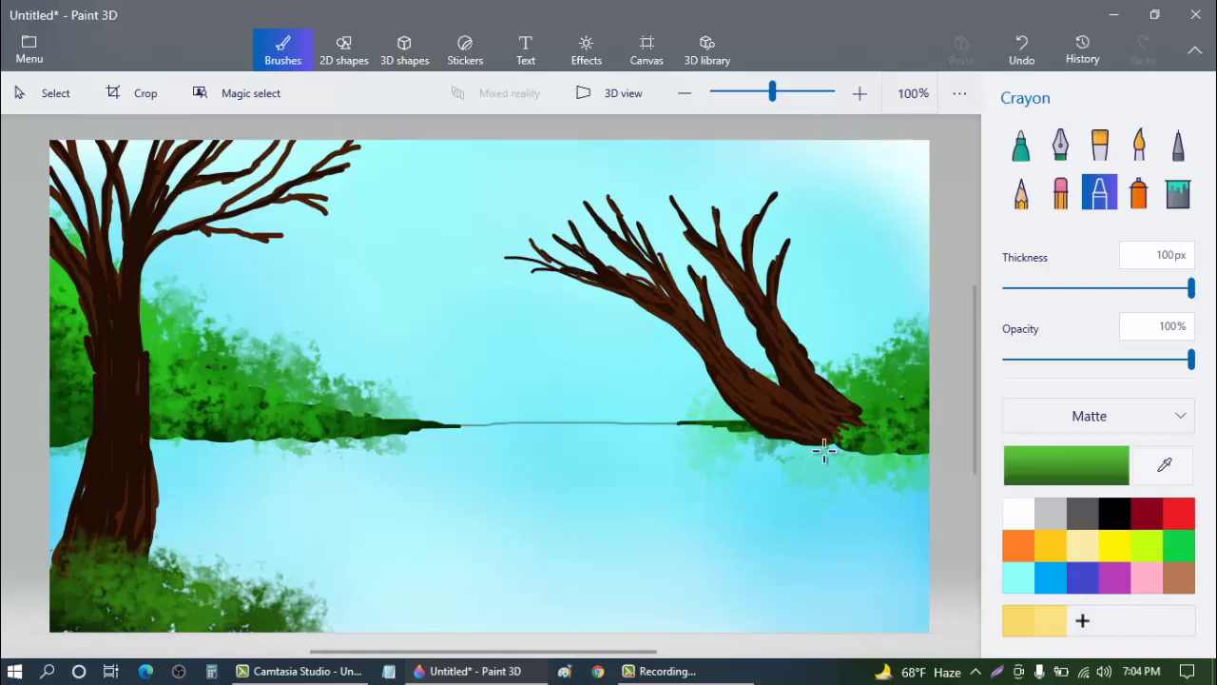
# Step: Highlight the top of the foreground bush and the foot of the trunk with bright green 50cf1a Crayon dabs
pyautogui.click(1069, 464)
pyautogui.click(655, 231)
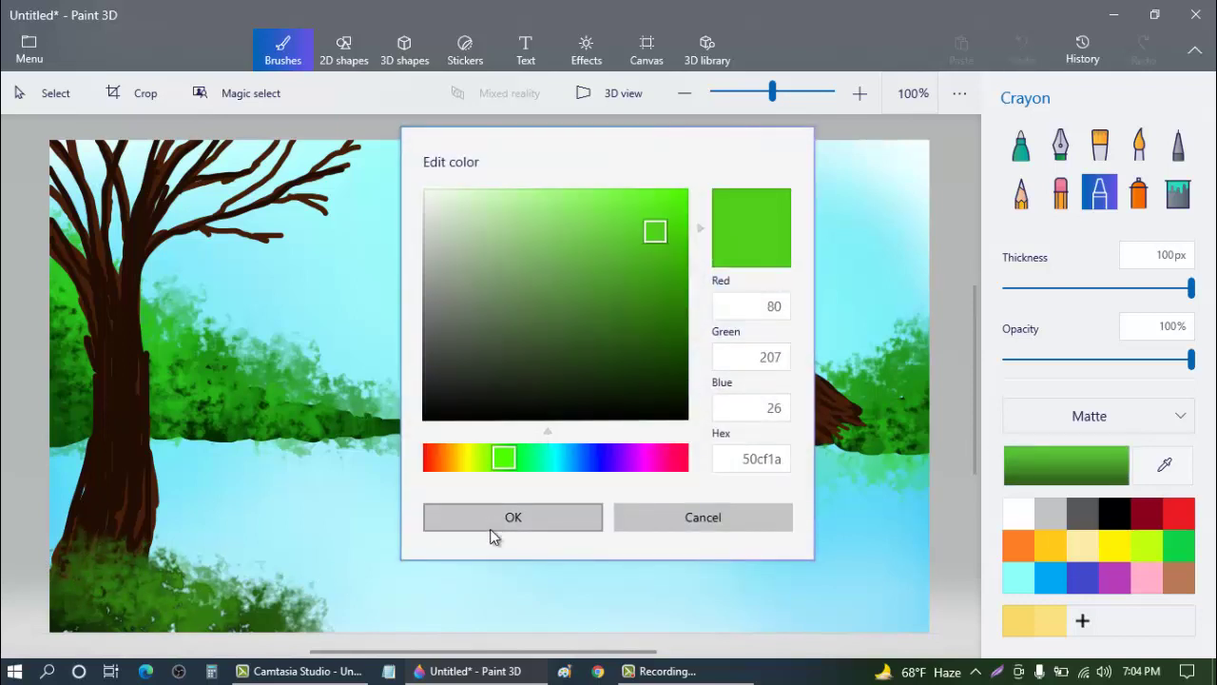
pyautogui.click(491, 535)
pyautogui.moveTo(202, 594)
pyautogui.mouseDown()
pyautogui.moveTo(54, 561)
pyautogui.moveTo(318, 628)
pyautogui.moveTo(190, 568)
pyautogui.moveTo(219, 574)
pyautogui.mouseUp()
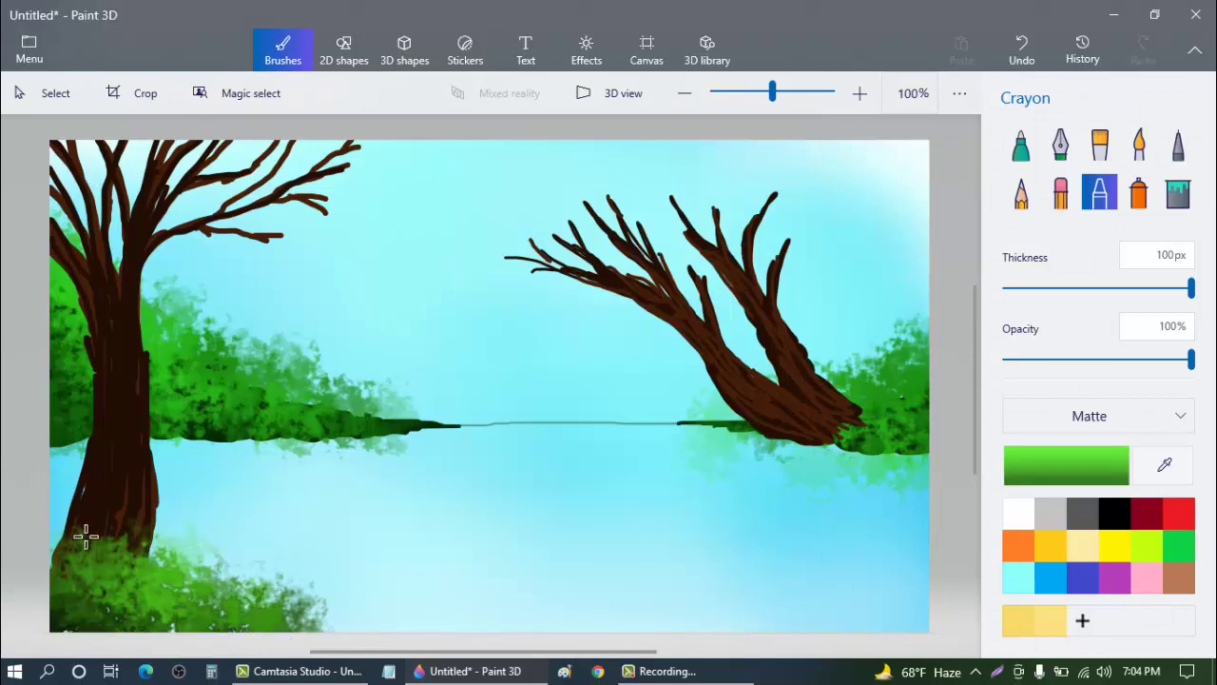
pyautogui.moveTo(85, 535); pyautogui.dragTo(44, 539)
# Step: Brighten the foliage along both lake banks with 50cf1a Crayon, covering the leaning tree's base and spreading over the water's edge
pyautogui.moveTo(48, 494)
pyautogui.mouseDown()
pyautogui.moveTo(58, 439)
pyautogui.moveTo(92, 380)
pyautogui.moveTo(4, 380)
pyautogui.mouseUp()
pyautogui.moveTo(149, 439)
pyautogui.mouseDown()
pyautogui.moveTo(195, 453)
pyautogui.moveTo(290, 449)
pyautogui.mouseUp()
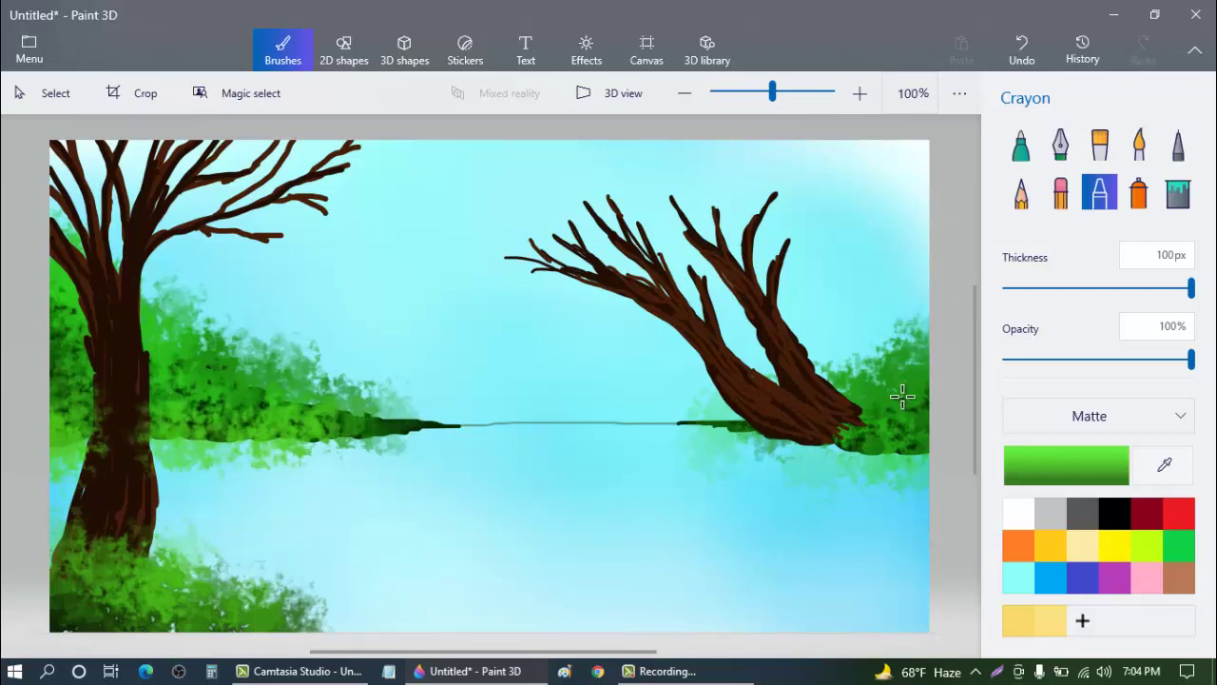
pyautogui.moveTo(733, 440)
pyautogui.mouseDown()
pyautogui.moveTo(868, 463)
pyautogui.moveTo(853, 455)
pyautogui.moveTo(881, 456)
pyautogui.moveTo(733, 445)
pyautogui.moveTo(831, 456)
pyautogui.moveTo(923, 449)
pyautogui.moveTo(935, 438)
pyautogui.moveTo(917, 406)
pyautogui.moveTo(931, 409)
pyautogui.moveTo(916, 412)
pyautogui.moveTo(931, 448)
pyautogui.moveTo(881, 459)
pyautogui.moveTo(981, 488)
pyautogui.moveTo(886, 481)
pyautogui.moveTo(947, 499)
pyautogui.moveTo(909, 487)
pyautogui.mouseUp()
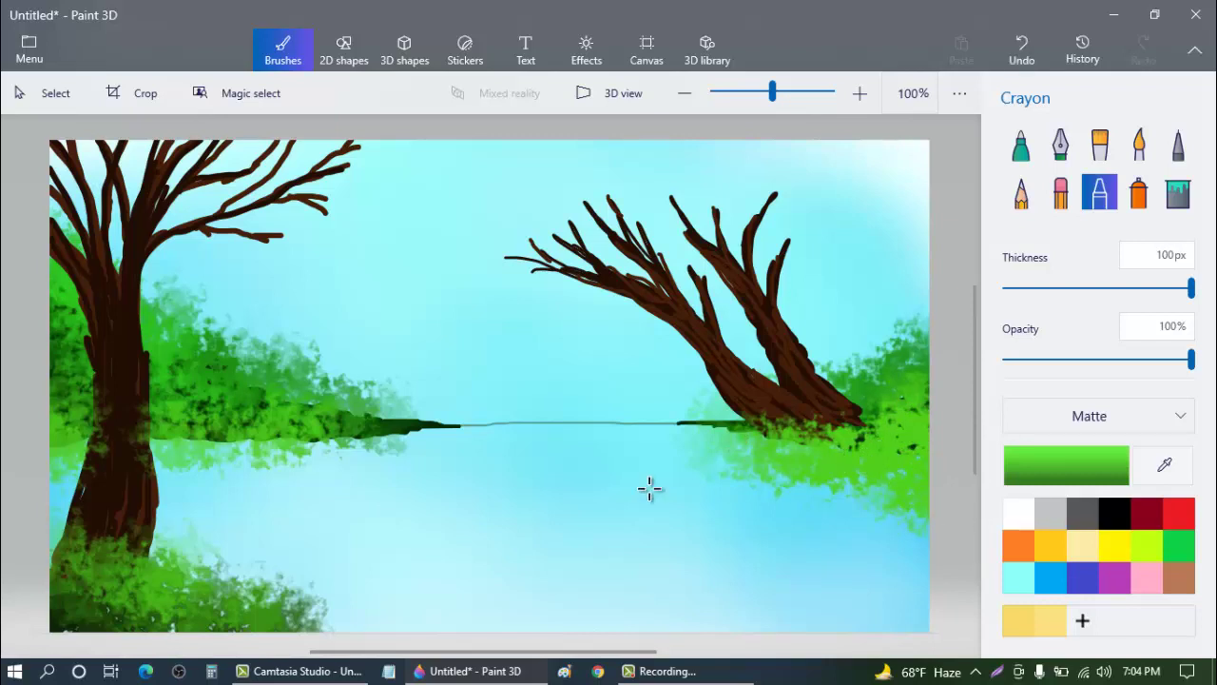
pyautogui.moveTo(854, 504); pyautogui.dragTo(919, 517)
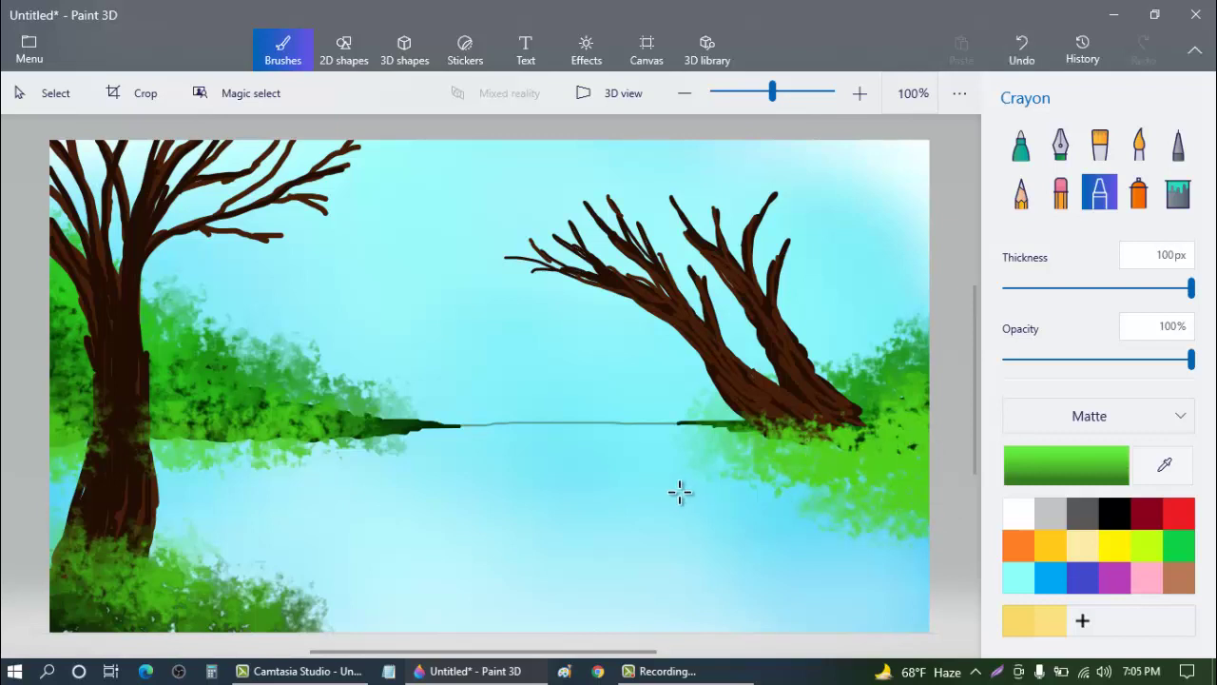
# Step: Draw thin dark brown bark streaks down the foreground tree's trunk with a 2 px Marker, covering the stray green dabs
pyautogui.click(1019, 144)
pyautogui.moveTo(1016, 288); pyautogui.dragTo(1006, 289)
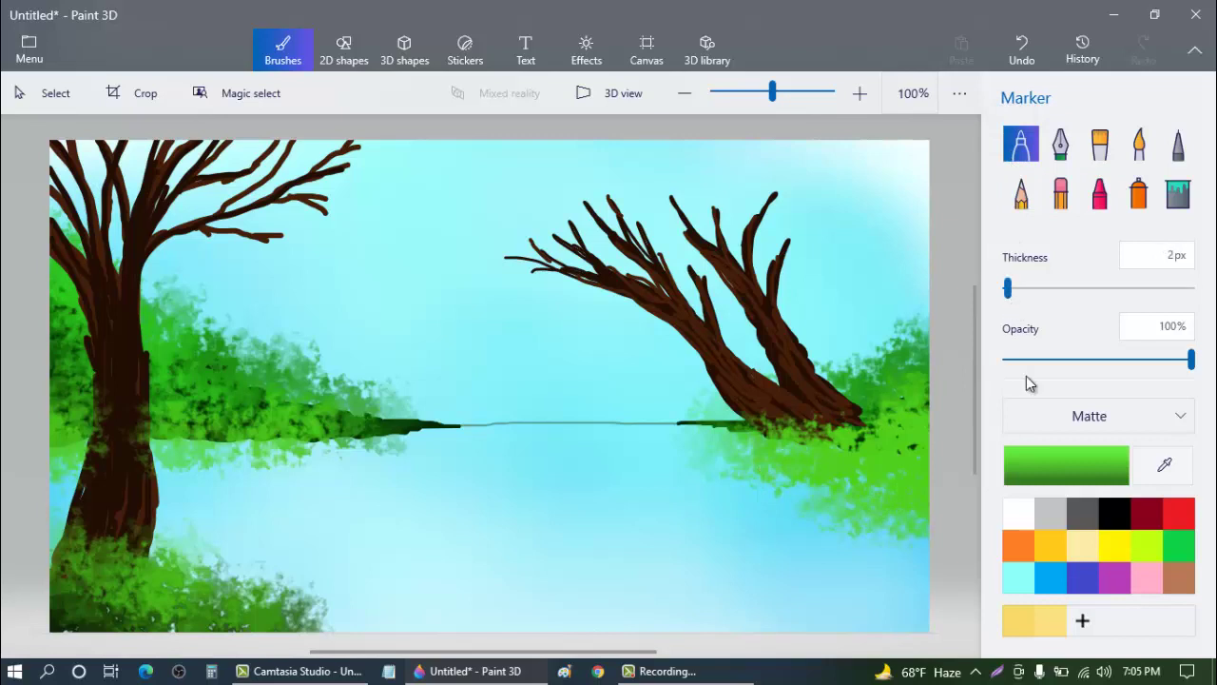
pyautogui.click(1084, 467)
pyautogui.click(464, 456)
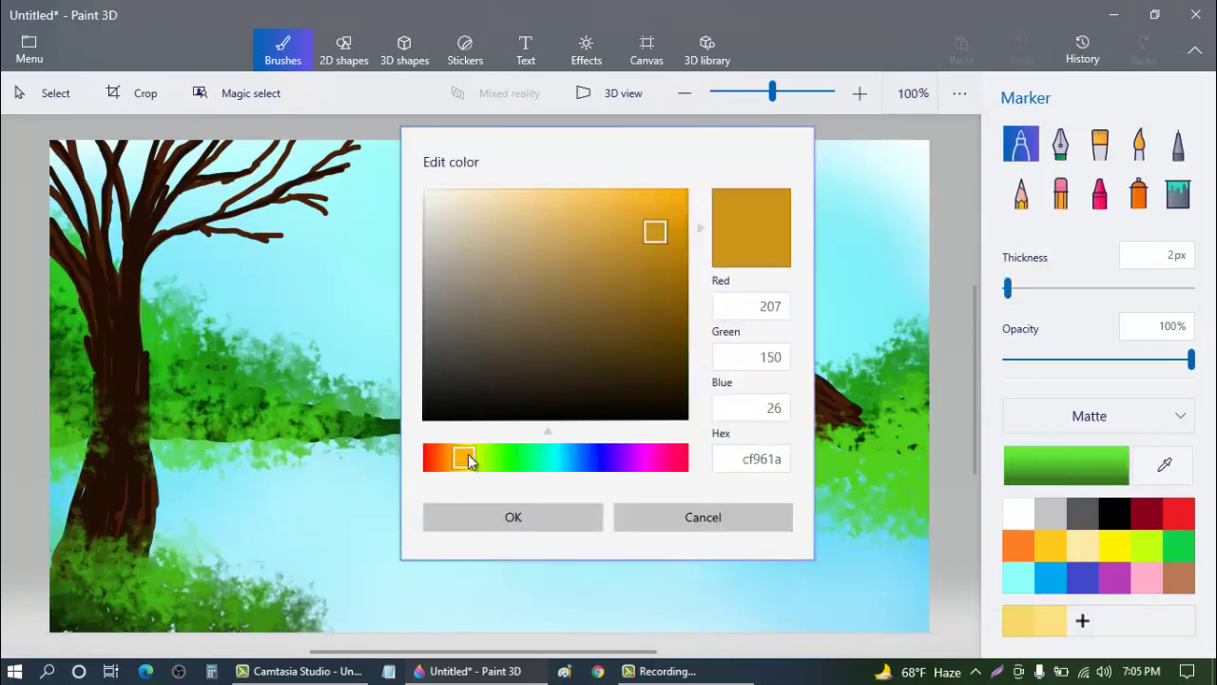
pyautogui.moveTo(679, 362); pyautogui.dragTo(673, 386)
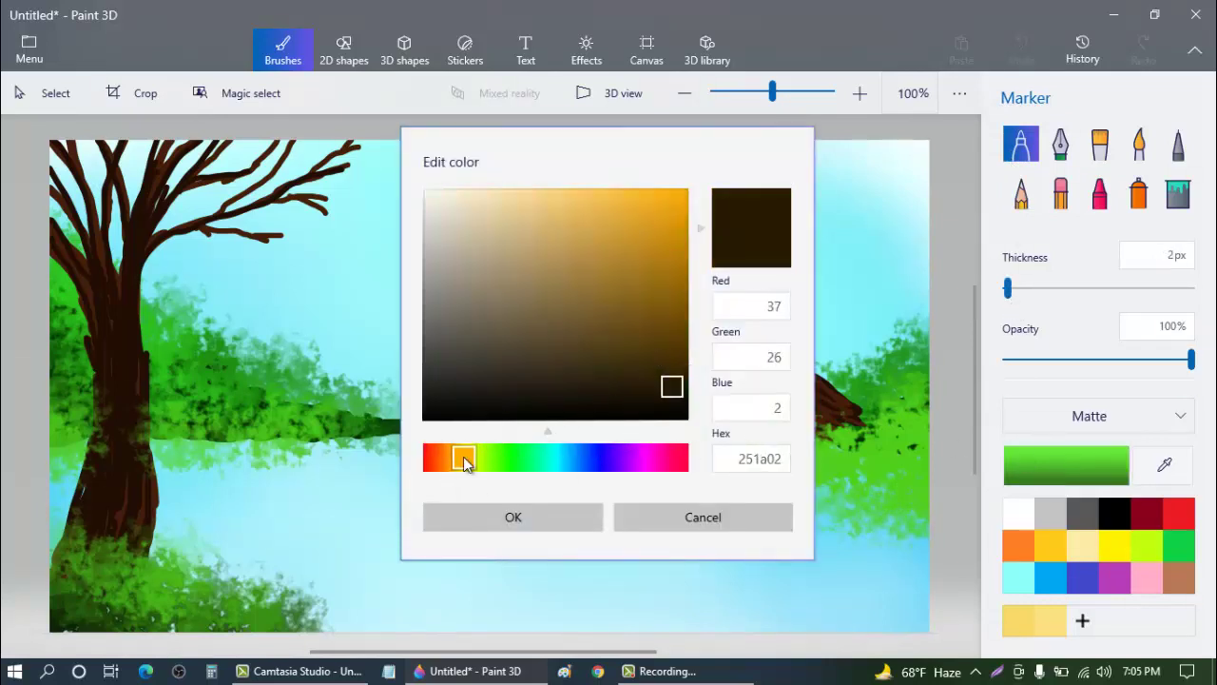
pyautogui.moveTo(464, 457); pyautogui.dragTo(436, 457)
pyautogui.click(498, 515)
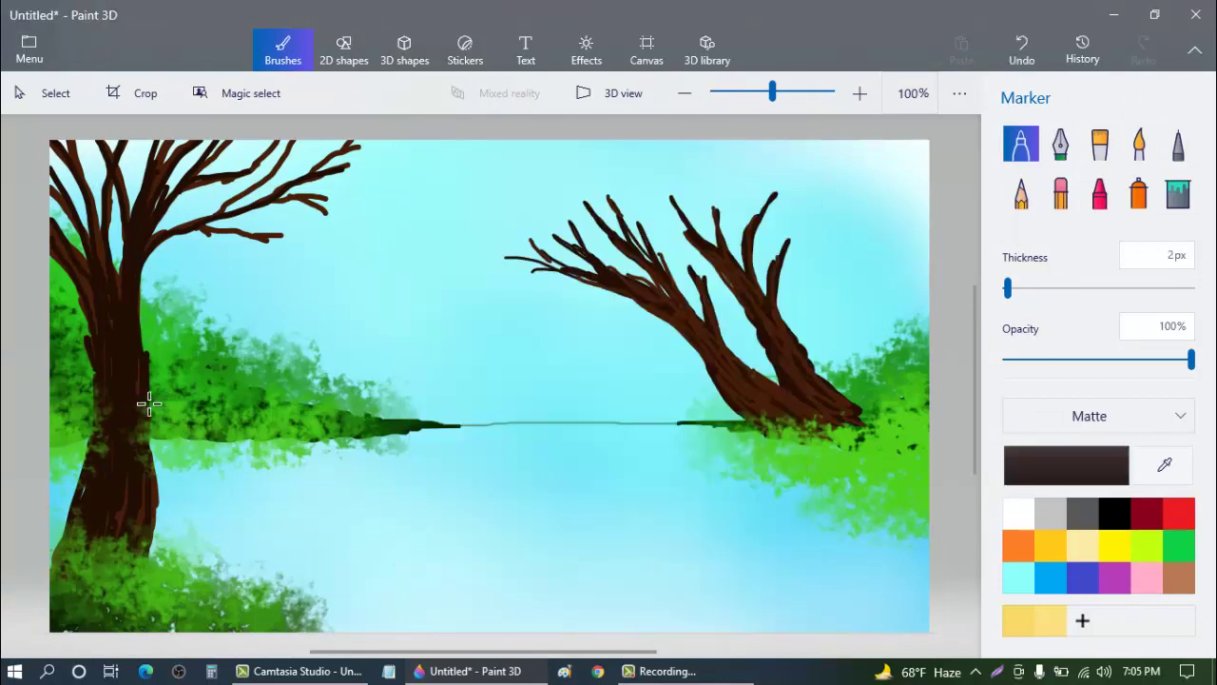
pyautogui.moveTo(118, 385); pyautogui.dragTo(112, 417)
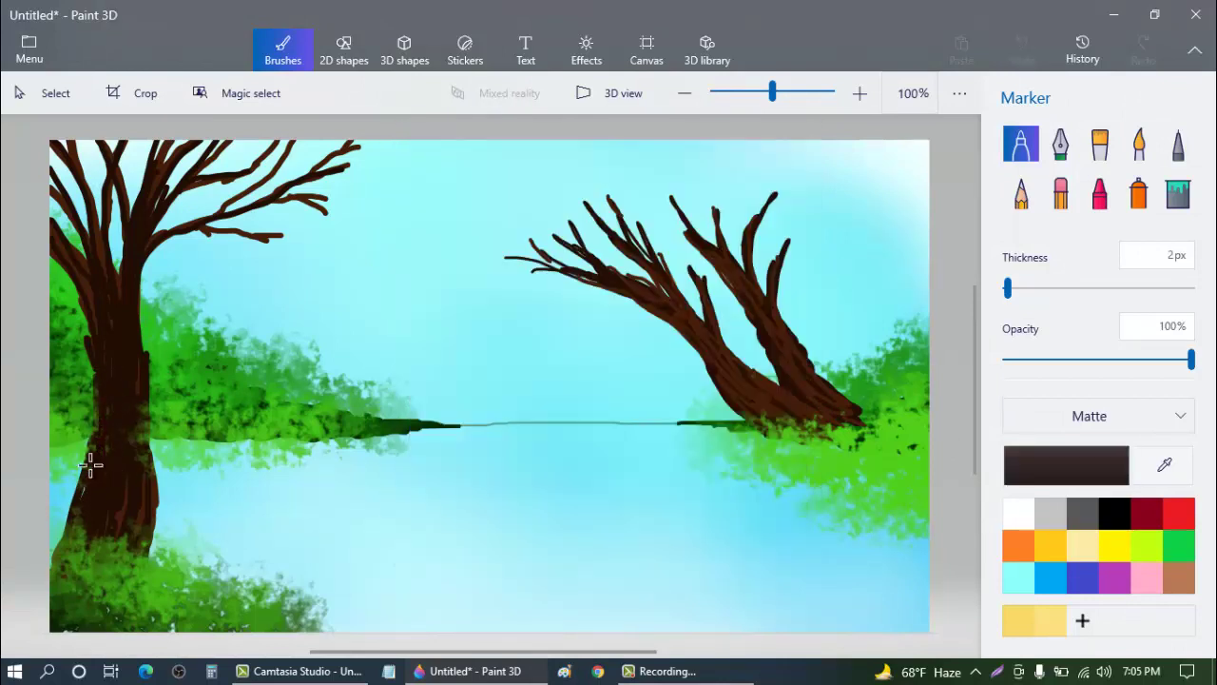
pyautogui.moveTo(90, 465)
pyautogui.mouseDown()
pyautogui.moveTo(101, 394)
pyautogui.moveTo(102, 487)
pyautogui.moveTo(116, 373)
pyautogui.moveTo(113, 499)
pyautogui.moveTo(114, 353)
pyautogui.moveTo(115, 508)
pyautogui.mouseUp()
pyautogui.moveTo(114, 355); pyautogui.dragTo(111, 510)
pyautogui.moveTo(129, 390); pyautogui.dragTo(130, 478)
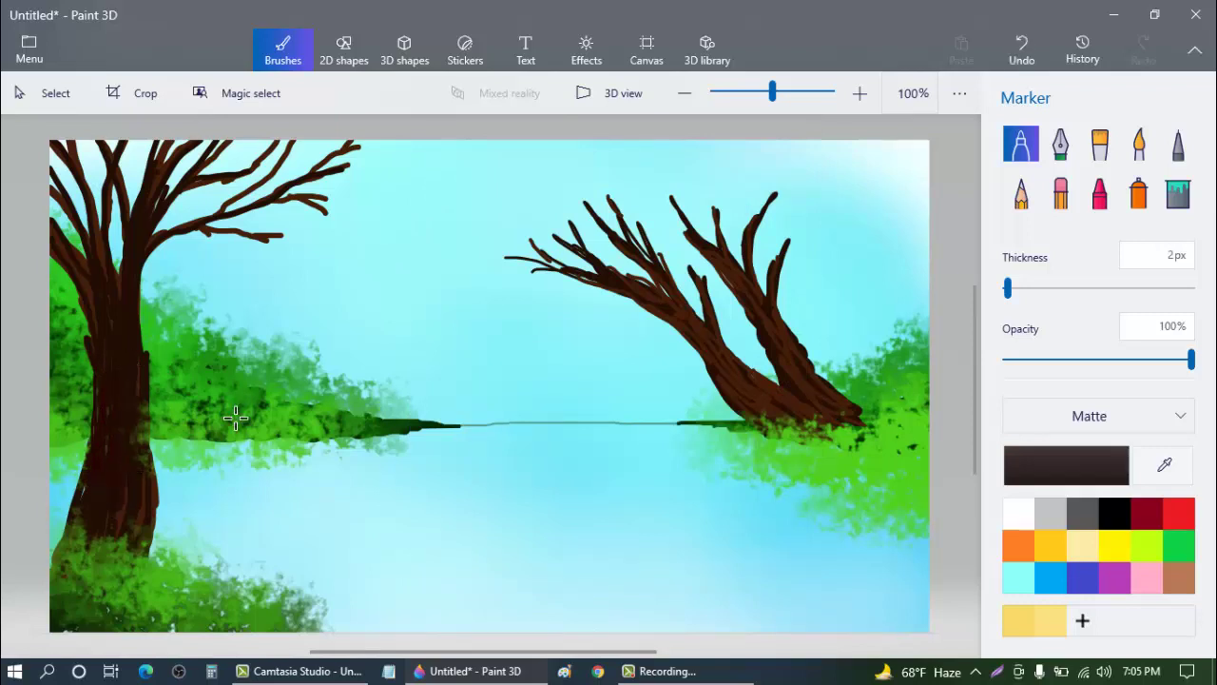
# Step: Adjust the Marker's dark brown shade and add more 2 px bark streaks over the foreground trunk's middle and edges
pyautogui.click(1045, 467)
pyautogui.click(663, 388)
pyautogui.click(558, 515)
pyautogui.moveTo(120, 471); pyautogui.dragTo(142, 522)
pyautogui.moveTo(105, 407); pyautogui.dragTo(79, 510)
pyautogui.moveTo(106, 387); pyautogui.dragTo(121, 379)
pyautogui.moveTo(130, 471); pyautogui.dragTo(146, 438)
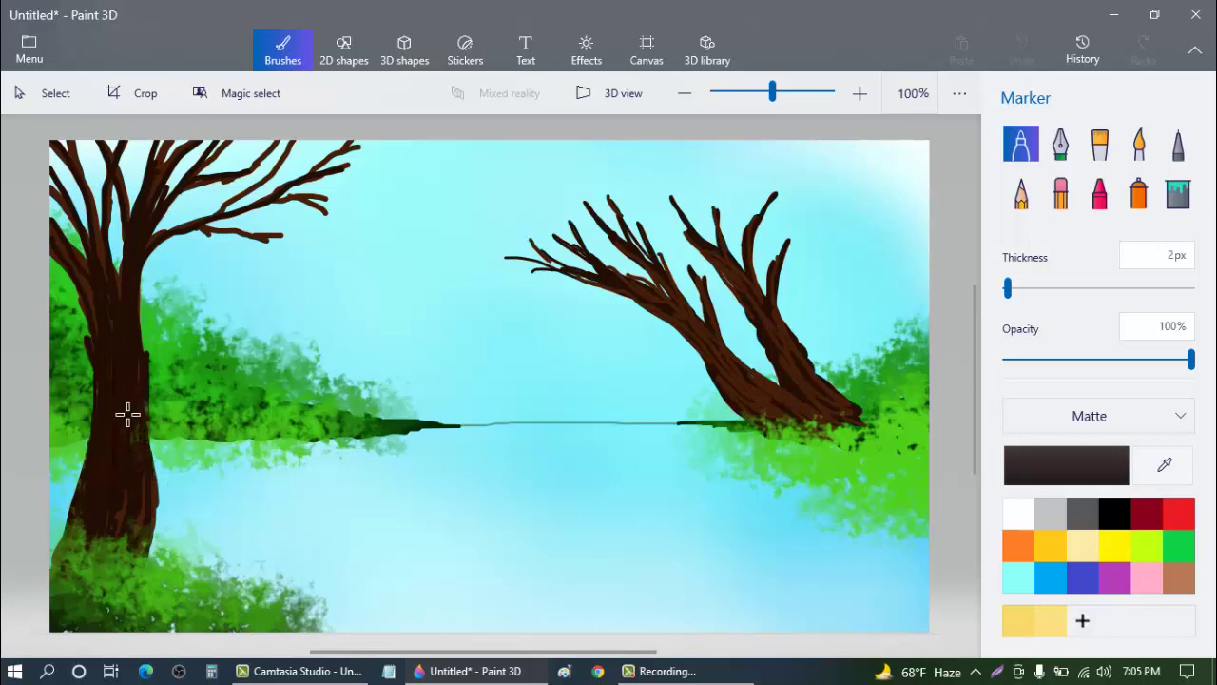
pyautogui.moveTo(144, 377); pyautogui.dragTo(160, 504)
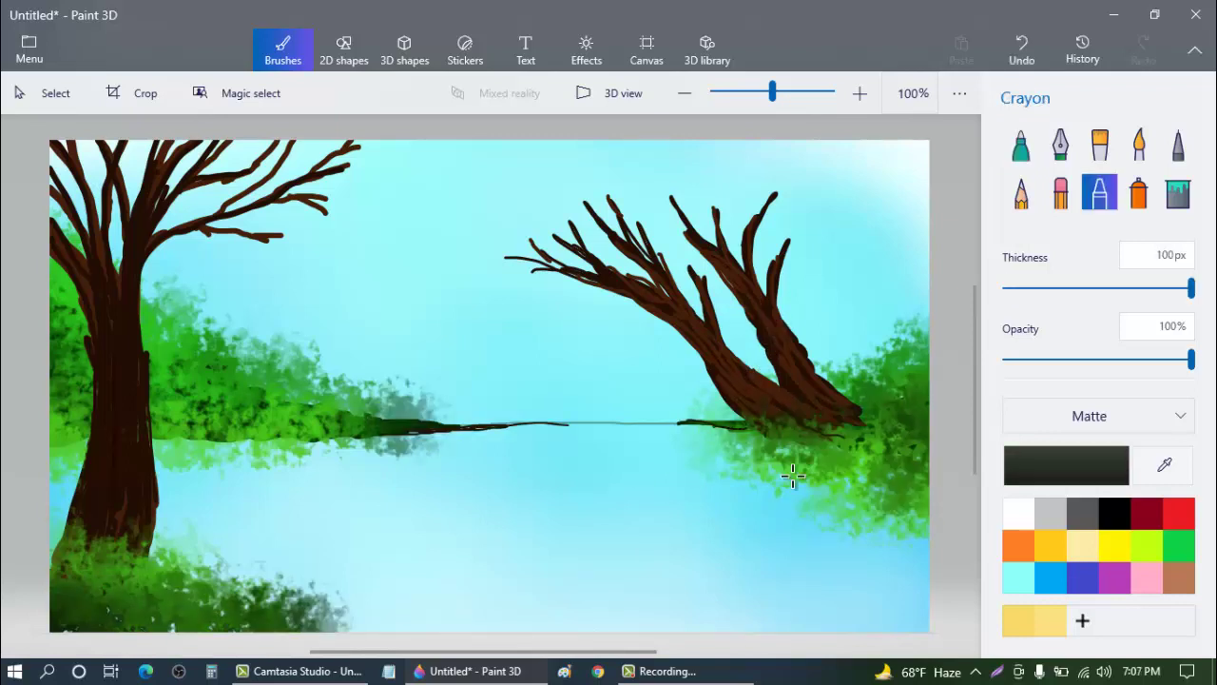
# Step: Fill the crowns of the leaning tree and the foreground tree with very dark green 092303 foliage using the 100 px Crayon
pyautogui.moveTo(767, 264)
pyautogui.mouseDown()
pyautogui.moveTo(772, 193)
pyautogui.moveTo(742, 203)
pyautogui.moveTo(685, 184)
pyautogui.moveTo(610, 200)
pyautogui.moveTo(552, 255)
pyautogui.moveTo(504, 268)
pyautogui.moveTo(516, 265)
pyautogui.moveTo(518, 225)
pyautogui.moveTo(489, 267)
pyautogui.moveTo(460, 229)
pyautogui.moveTo(444, 253)
pyautogui.moveTo(462, 296)
pyautogui.moveTo(531, 205)
pyautogui.moveTo(569, 186)
pyautogui.moveTo(523, 150)
pyautogui.moveTo(650, 170)
pyautogui.moveTo(800, 244)
pyautogui.moveTo(794, 261)
pyautogui.moveTo(826, 203)
pyautogui.moveTo(761, 139)
pyautogui.moveTo(598, 175)
pyautogui.moveTo(501, 154)
pyautogui.moveTo(427, 196)
pyautogui.moveTo(405, 251)
pyautogui.moveTo(418, 296)
pyautogui.moveTo(441, 314)
pyautogui.moveTo(586, 257)
pyautogui.moveTo(568, 283)
pyautogui.moveTo(587, 277)
pyautogui.moveTo(656, 201)
pyautogui.moveTo(520, 273)
pyautogui.moveTo(544, 190)
pyautogui.moveTo(661, 225)
pyautogui.mouseUp()
pyautogui.moveTo(305, 193)
pyautogui.mouseDown()
pyautogui.moveTo(316, 149)
pyautogui.moveTo(228, 110)
pyautogui.moveTo(48, 141)
pyautogui.moveTo(56, 164)
pyautogui.moveTo(130, 150)
pyautogui.moveTo(265, 169)
pyautogui.moveTo(220, 184)
pyautogui.moveTo(312, 220)
pyautogui.moveTo(268, 248)
pyautogui.moveTo(392, 119)
pyautogui.mouseUp()
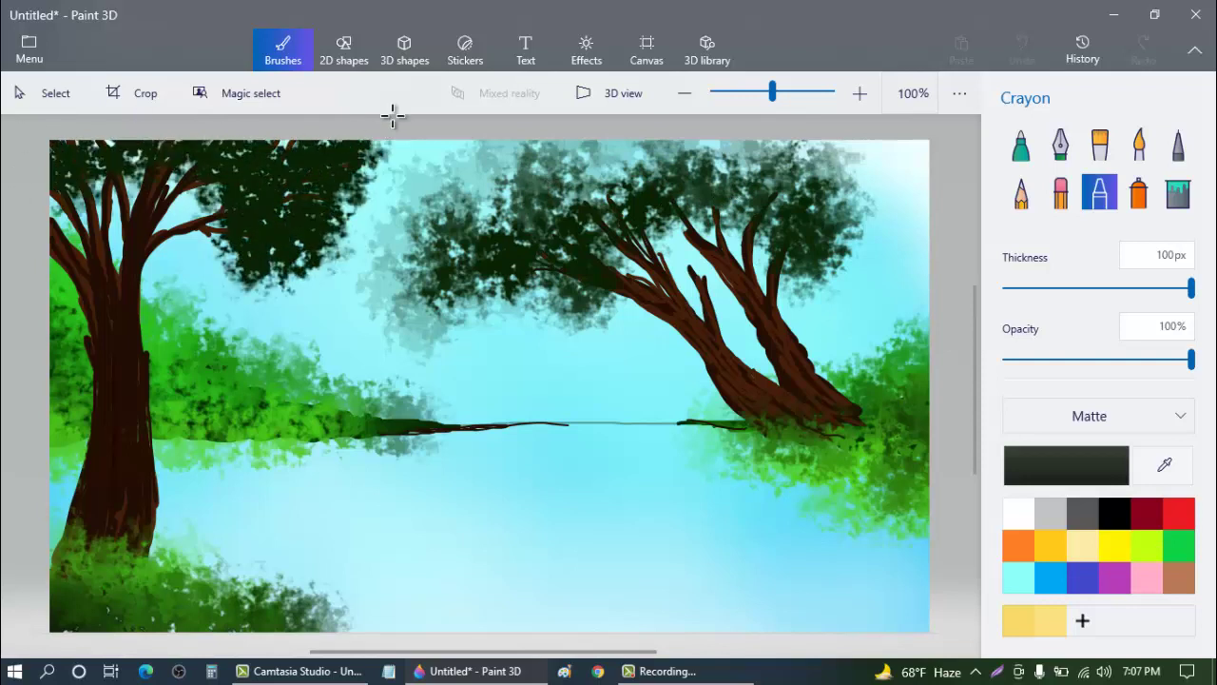
pyautogui.moveTo(245, 243)
pyautogui.mouseDown()
pyautogui.moveTo(185, 281)
pyautogui.moveTo(275, 314)
pyautogui.moveTo(249, 286)
pyautogui.mouseUp()
pyautogui.moveTo(221, 135)
pyautogui.mouseDown()
pyautogui.moveTo(162, 154)
pyautogui.moveTo(207, 198)
pyautogui.moveTo(189, 259)
pyautogui.moveTo(195, 162)
pyautogui.mouseUp()
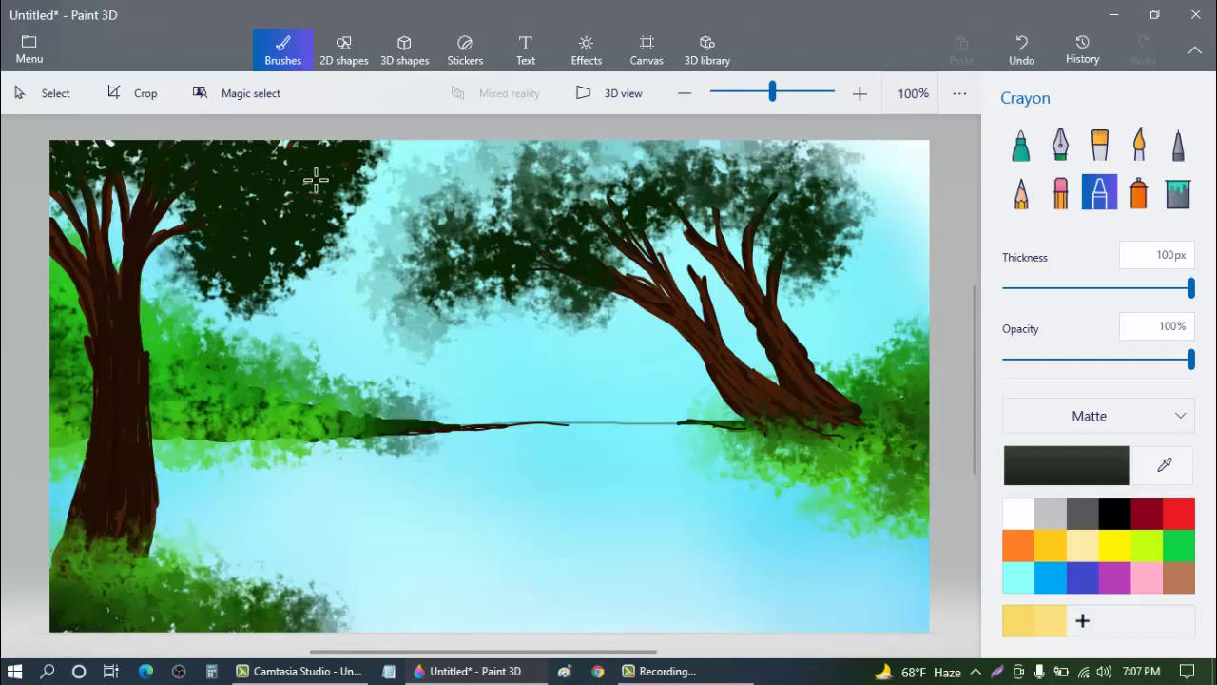
pyautogui.moveTo(616, 269)
pyautogui.mouseDown()
pyautogui.moveTo(585, 228)
pyautogui.moveTo(729, 213)
pyautogui.moveTo(808, 167)
pyautogui.moveTo(643, 172)
pyautogui.moveTo(525, 209)
pyautogui.moveTo(721, 225)
pyautogui.mouseUp()
# Step: Layer medium-dark green leaves over the leaning tree's crown with the 100 px Crayon
pyautogui.click(1055, 455)
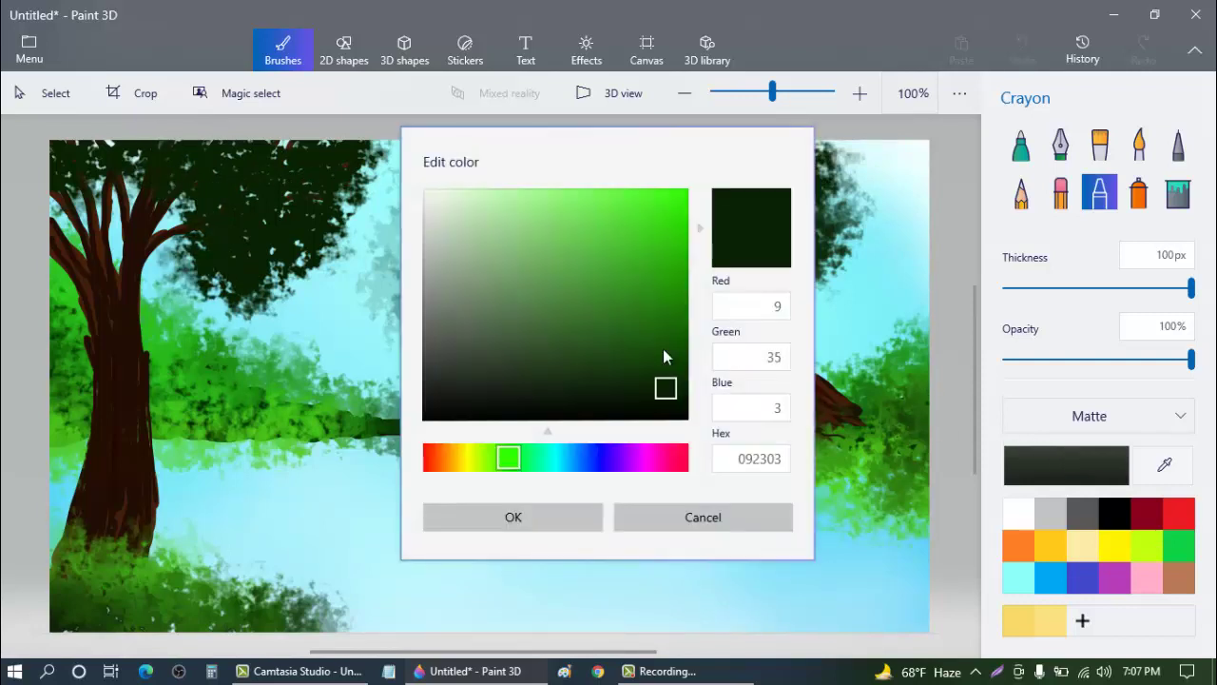
pyautogui.click(663, 339)
pyautogui.click(561, 516)
pyautogui.moveTo(580, 276)
pyautogui.mouseDown()
pyautogui.moveTo(499, 206)
pyautogui.moveTo(818, 167)
pyautogui.moveTo(856, 242)
pyautogui.mouseUp()
# Step: Dab lighter green leaves over the upper and outer parts of the leaning tree's crown with the 100 px Crayon
pyautogui.click(1062, 460)
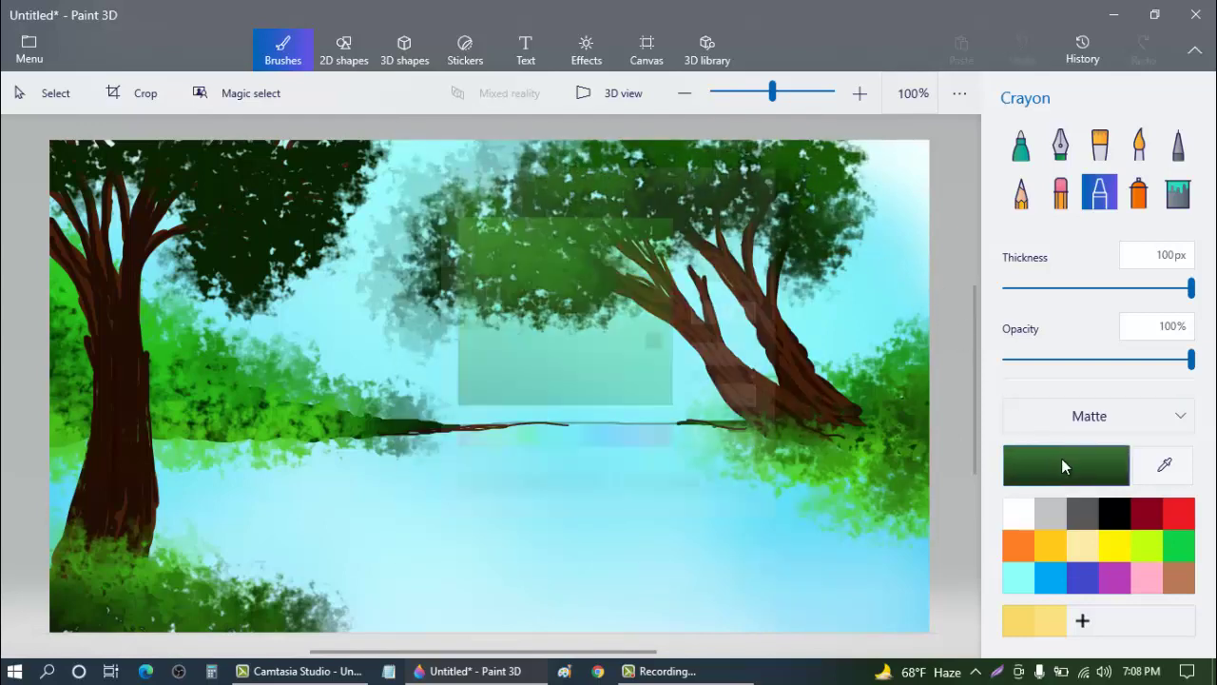
pyautogui.click(645, 268)
pyautogui.click(505, 514)
pyautogui.moveTo(447, 257)
pyautogui.mouseDown()
pyautogui.moveTo(514, 191)
pyautogui.moveTo(628, 161)
pyautogui.moveTo(879, 133)
pyautogui.mouseUp()
pyautogui.moveTo(857, 208); pyautogui.dragTo(870, 200)
pyautogui.moveTo(476, 147)
pyautogui.mouseDown()
pyautogui.moveTo(451, 163)
pyautogui.moveTo(490, 143)
pyautogui.mouseUp()
# Step: Add the same lighter green leaf dabs to the upper crown of the foreground tree
pyautogui.moveTo(290, 181)
pyautogui.mouseDown()
pyautogui.moveTo(255, 245)
pyautogui.moveTo(229, 153)
pyautogui.moveTo(143, 150)
pyautogui.mouseUp()
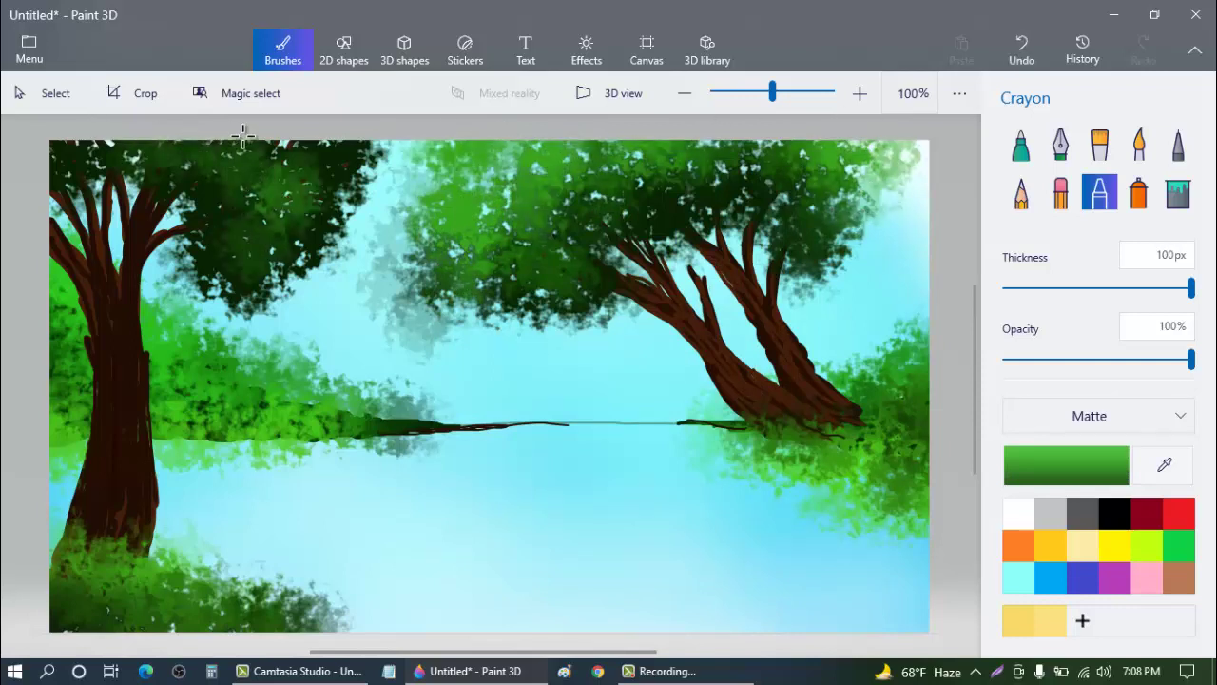
pyautogui.click(329, 149)
pyautogui.click(68, 150)
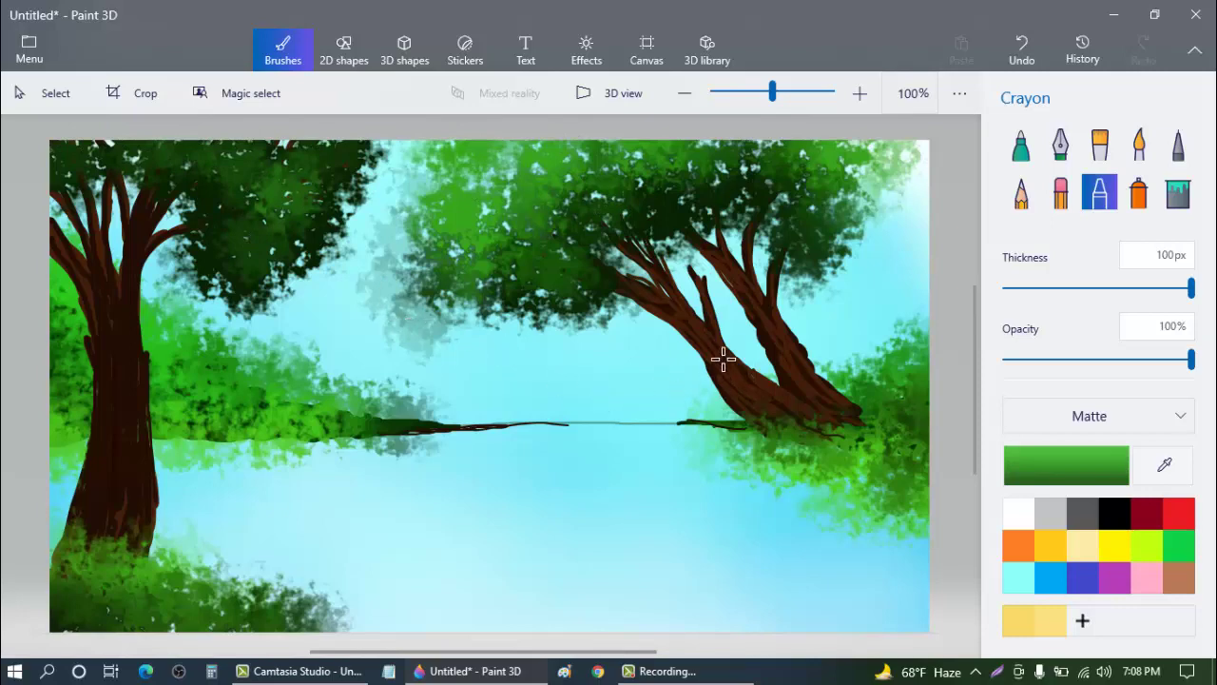
# Step: Highlight the top of the leaning tree's crown with bright green 38de11 Crayon dabs
pyautogui.click(1066, 465)
pyautogui.click(669, 215)
pyautogui.click(511, 515)
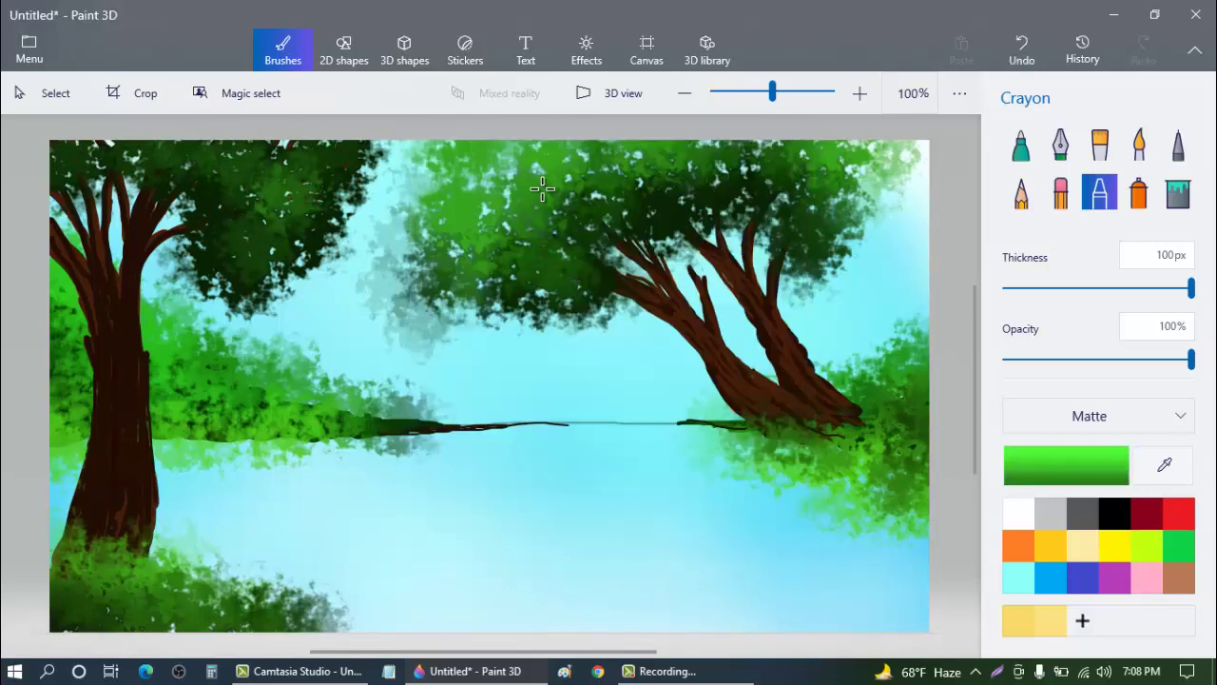
pyautogui.moveTo(500, 144)
pyautogui.mouseDown()
pyautogui.moveTo(784, 139)
pyautogui.moveTo(865, 184)
pyautogui.moveTo(747, 147)
pyautogui.moveTo(780, 233)
pyautogui.moveTo(672, 202)
pyautogui.moveTo(794, 205)
pyautogui.mouseUp()
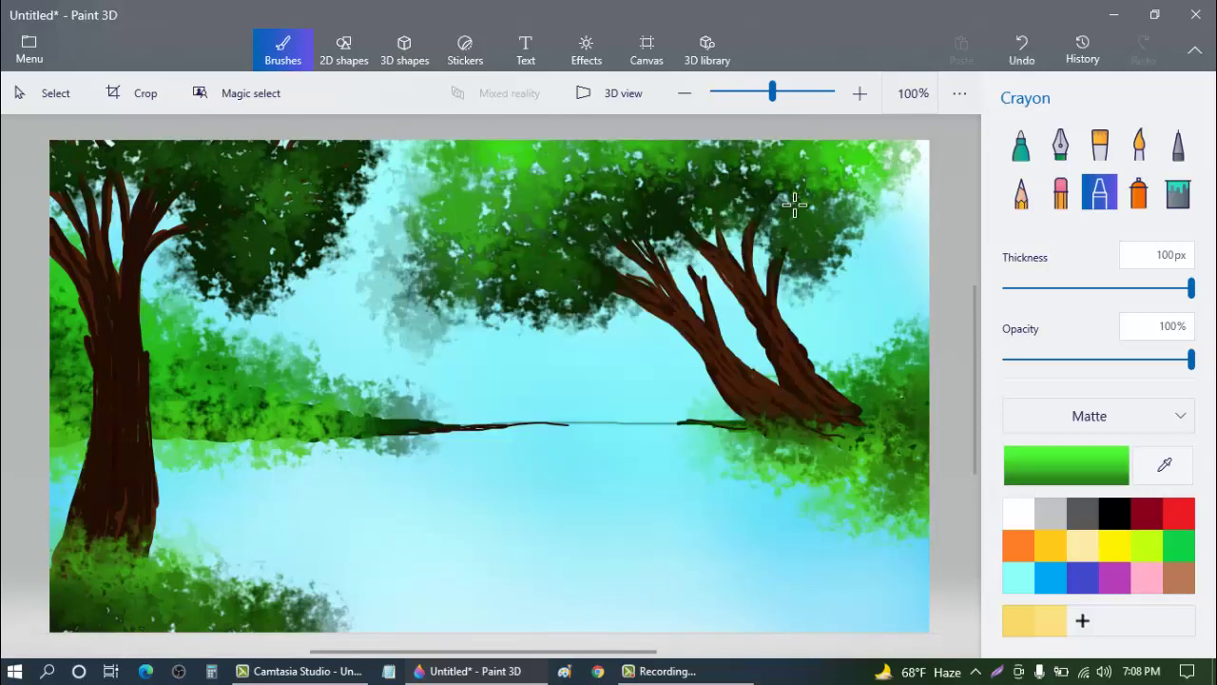
pyautogui.click(583, 158)
pyautogui.click(591, 219)
# Step: Switch the Crayon to a medium green and blend a dab into the middle of the leaning tree's crown
pyautogui.click(1045, 462)
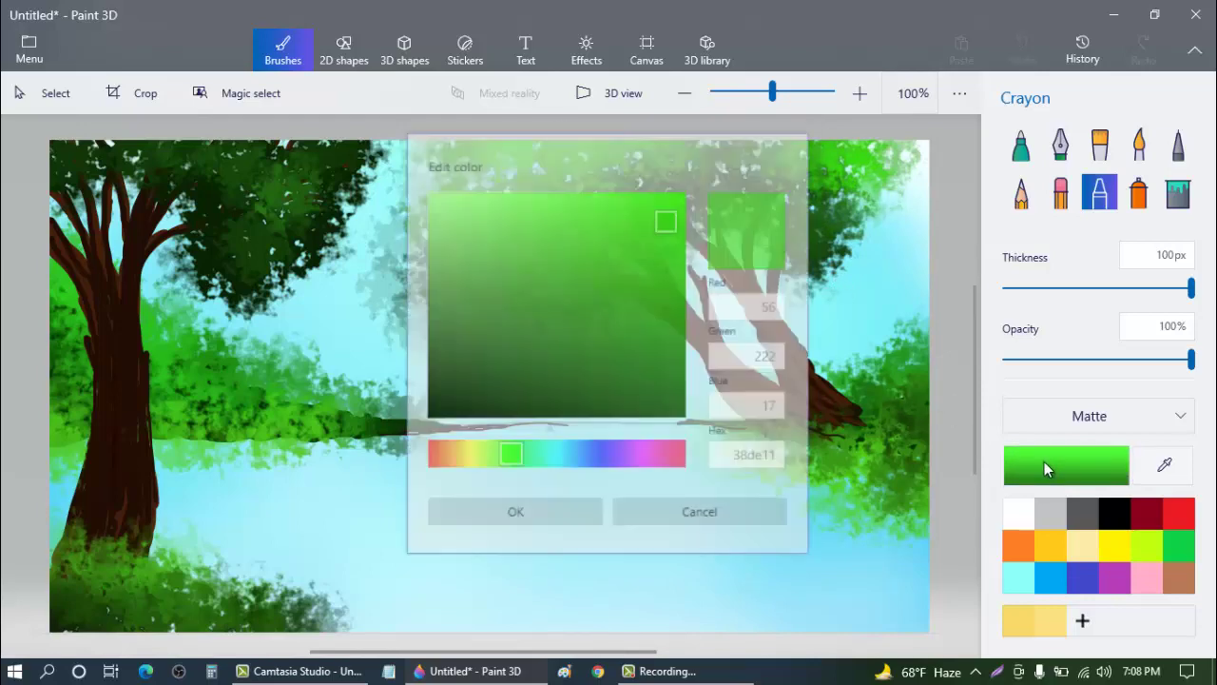
pyautogui.click(637, 287)
pyautogui.click(559, 514)
pyautogui.click(566, 228)
# Step: Deepen the shadows in the leaning tree's crown with dark green 0c3403 Crayon dabs
pyautogui.click(1014, 464)
pyautogui.click(676, 372)
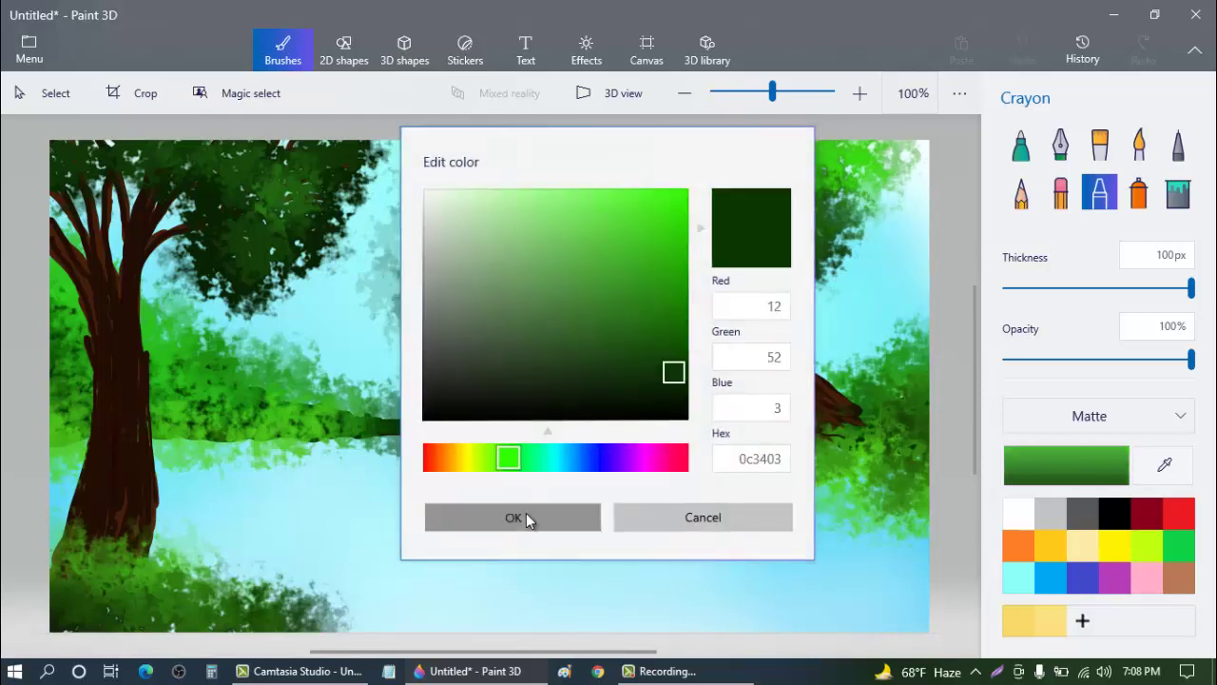
pyautogui.click(530, 517)
pyautogui.moveTo(542, 211)
pyautogui.mouseDown()
pyautogui.moveTo(525, 207)
pyautogui.moveTo(555, 166)
pyautogui.moveTo(602, 168)
pyautogui.mouseUp()
pyautogui.click(839, 175)
pyautogui.click(829, 185)
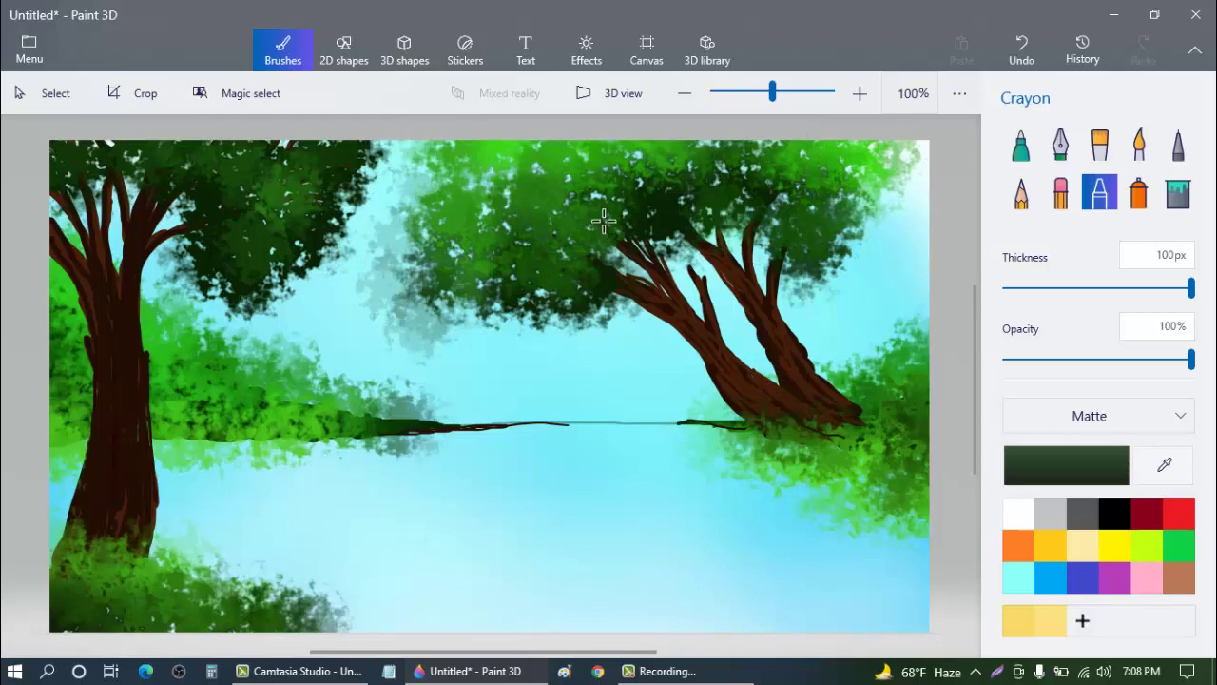
# Step: Darken the Crayon color to a very dark green and dab shadows across the leaning tree's crown
pyautogui.click(842, 218)
pyautogui.click(1109, 464)
pyautogui.click(667, 386)
pyautogui.click(530, 517)
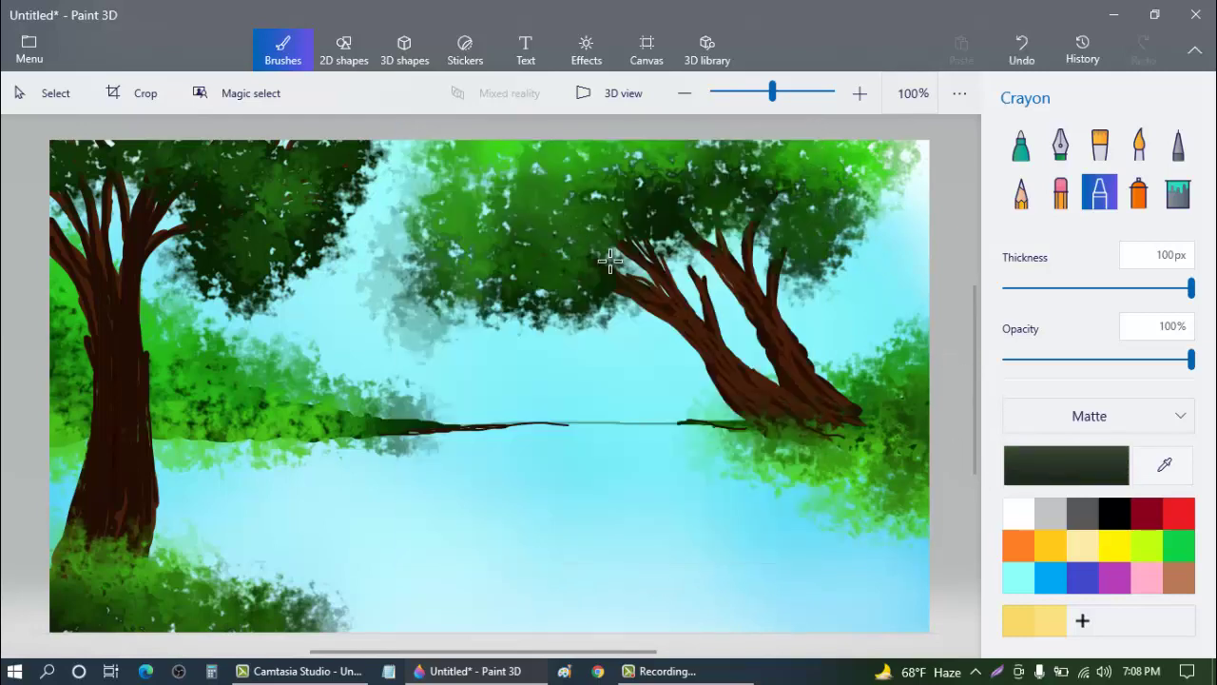
pyautogui.click(581, 240)
pyautogui.click(547, 260)
pyautogui.click(805, 178)
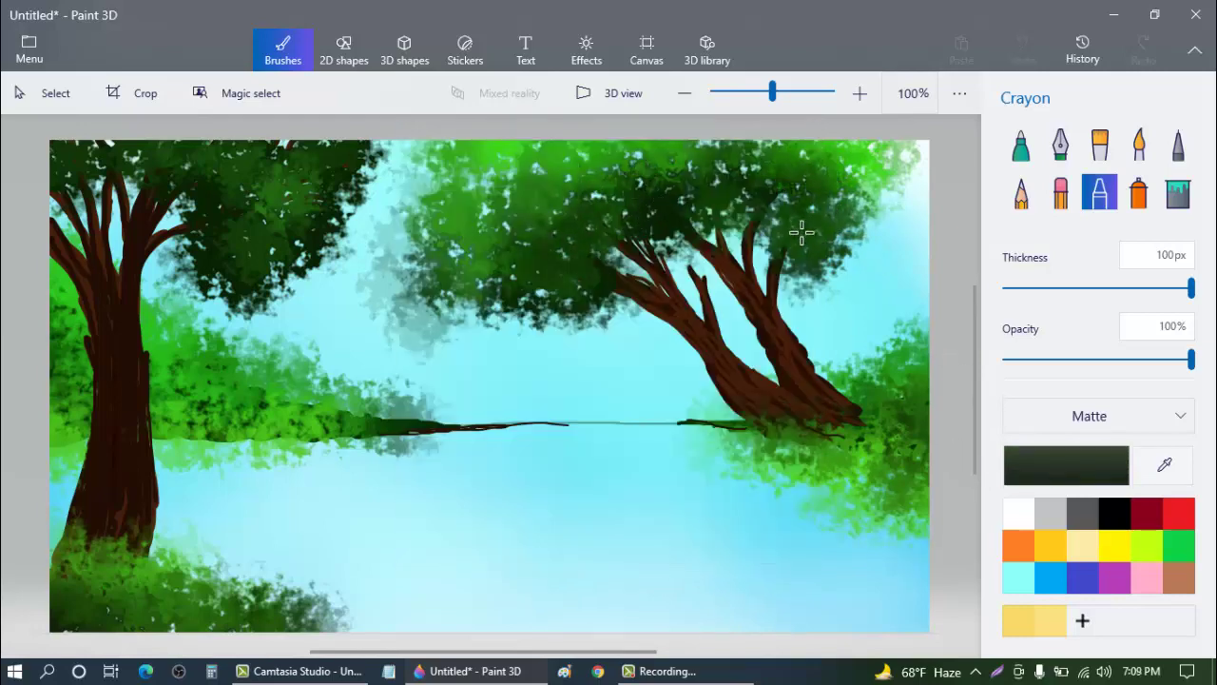
# Step: Change the Crayon color to medium green 2d9414
pyautogui.click(1036, 478)
pyautogui.moveTo(625, 270); pyautogui.dragTo(653, 285)
pyautogui.click(559, 507)
pyautogui.click(558, 513)
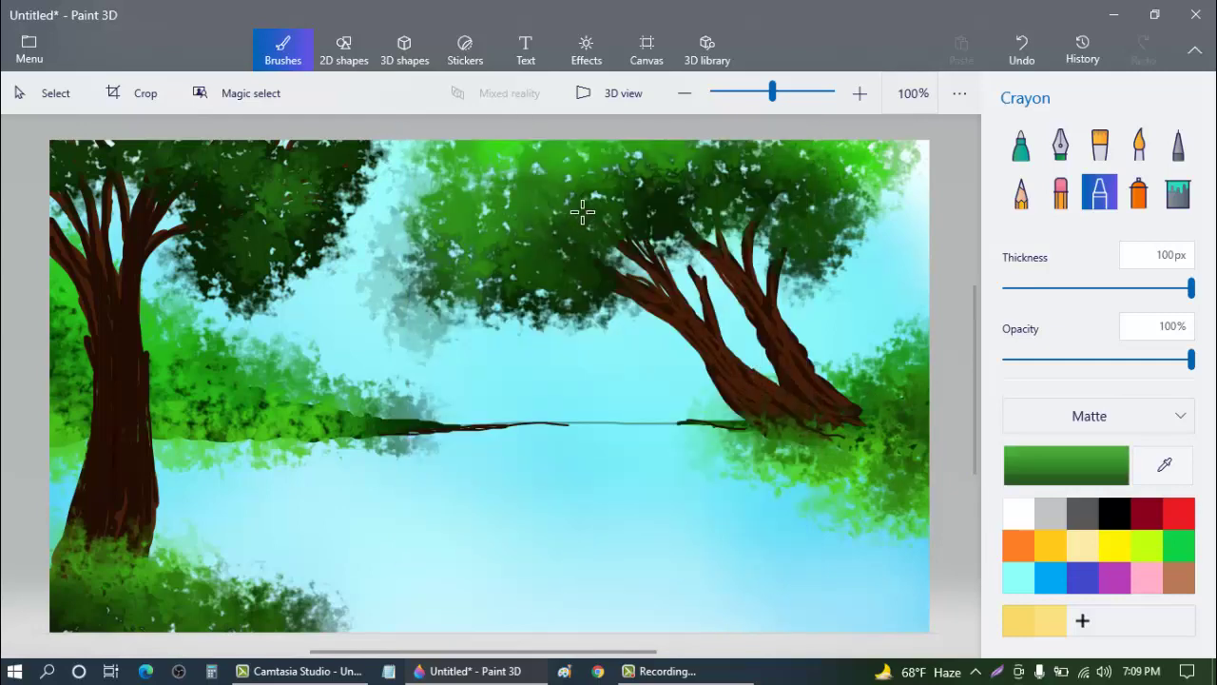
# Step: Shade the leaning tree's crown above the branches with dark green 0d3503 Crayon dabs
pyautogui.click(1047, 466)
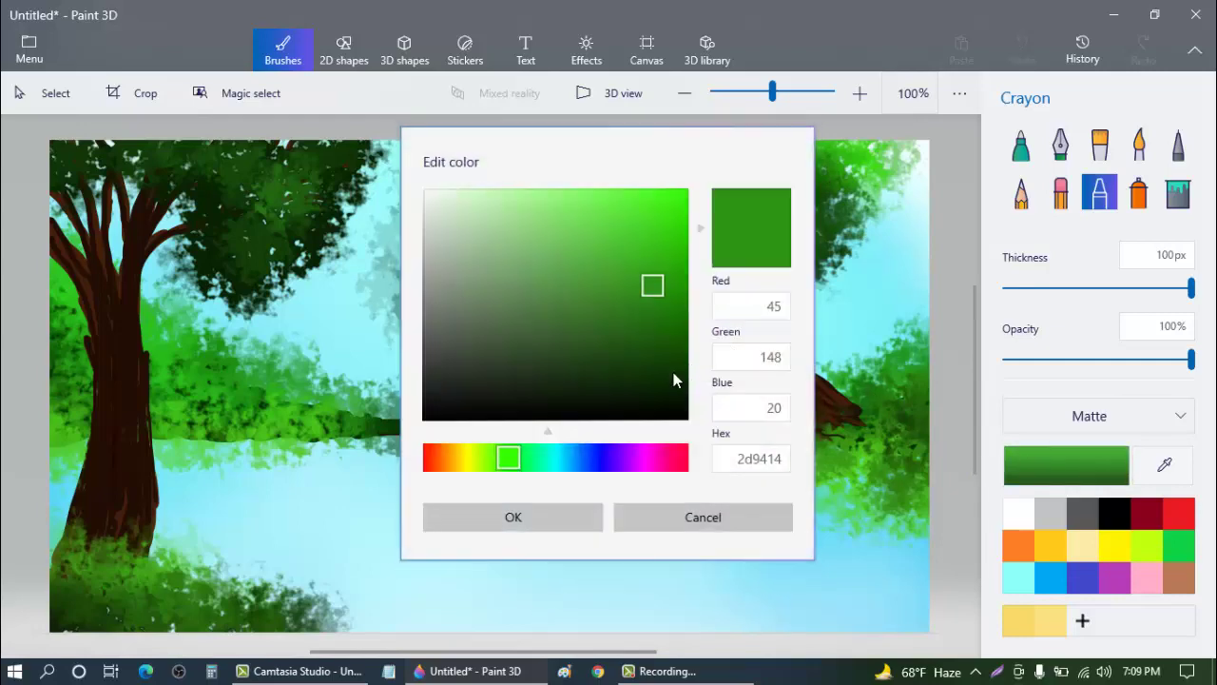
pyautogui.click(671, 373)
pyautogui.click(533, 517)
pyautogui.moveTo(584, 262)
pyautogui.mouseDown()
pyautogui.moveTo(633, 183)
pyautogui.moveTo(505, 255)
pyautogui.mouseUp()
# Step: Undo the dark stroke on the left bank and shade the right bank and foreground bush with the same dark green
pyautogui.moveTo(388, 457)
pyautogui.mouseDown()
pyautogui.moveTo(294, 430)
pyautogui.moveTo(84, 402)
pyautogui.mouseUp()
pyautogui.hotkey('ctrl', 'z')
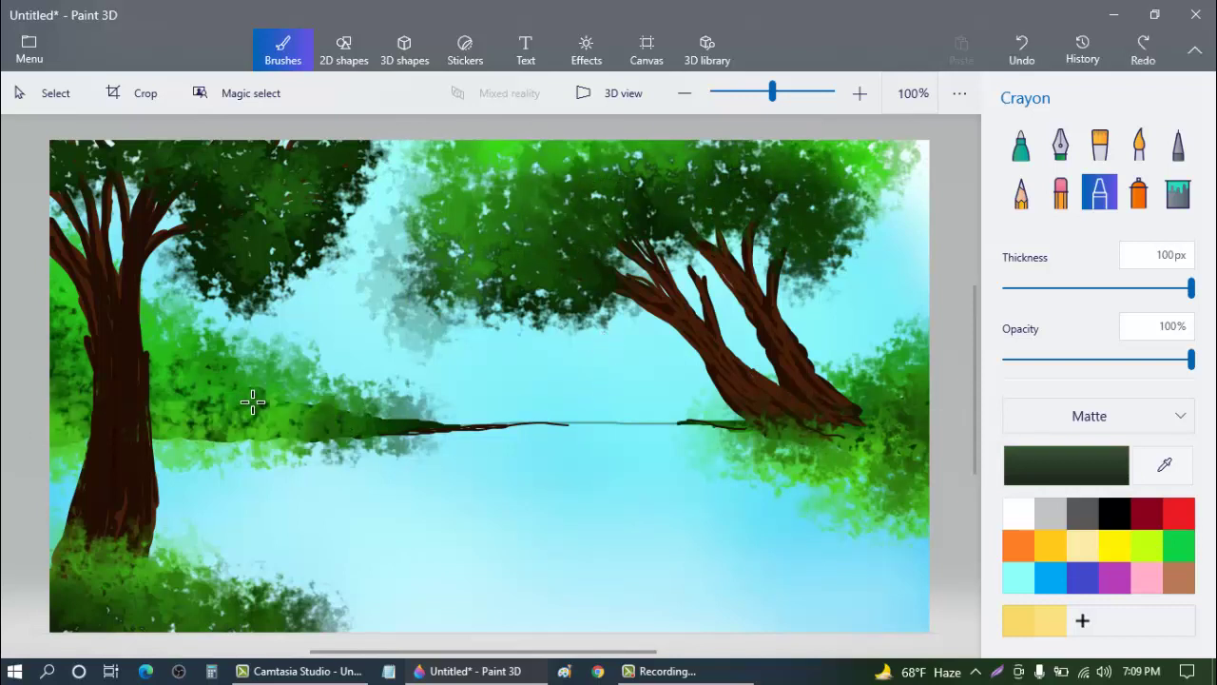
pyautogui.moveTo(867, 453); pyautogui.dragTo(843, 456)
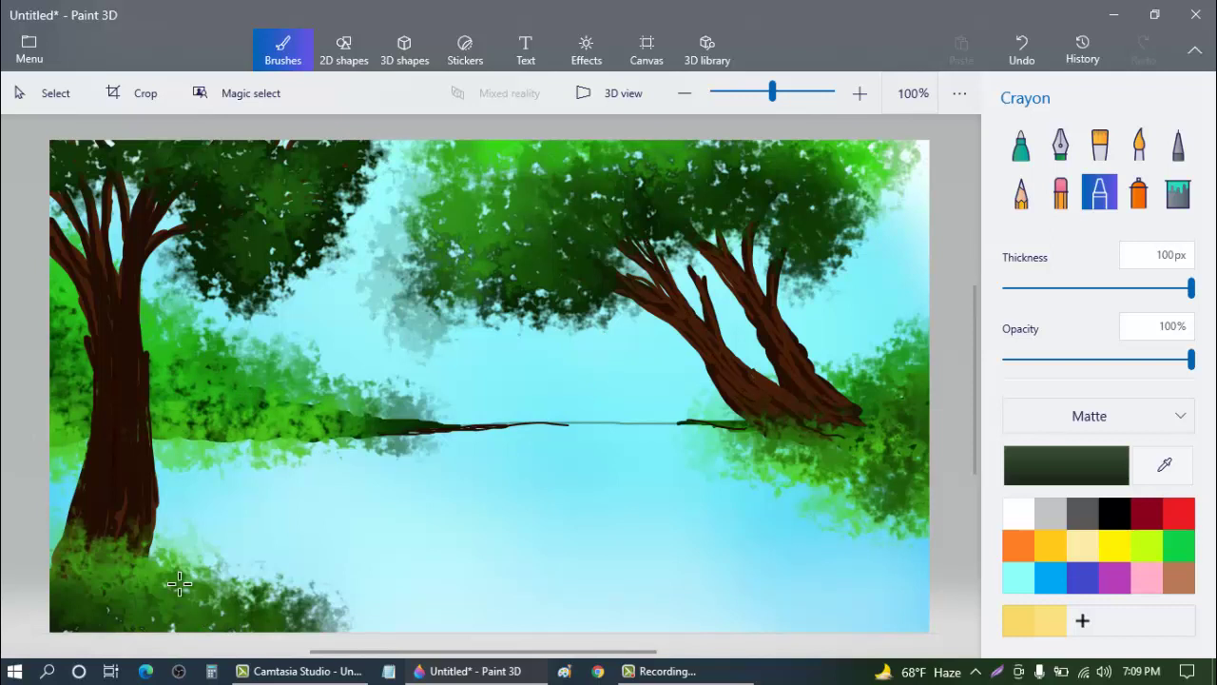
pyautogui.moveTo(87, 561); pyautogui.dragTo(173, 542)
pyautogui.moveTo(271, 605)
pyautogui.mouseDown()
pyautogui.moveTo(328, 619)
pyautogui.moveTo(70, 631)
pyautogui.mouseUp()
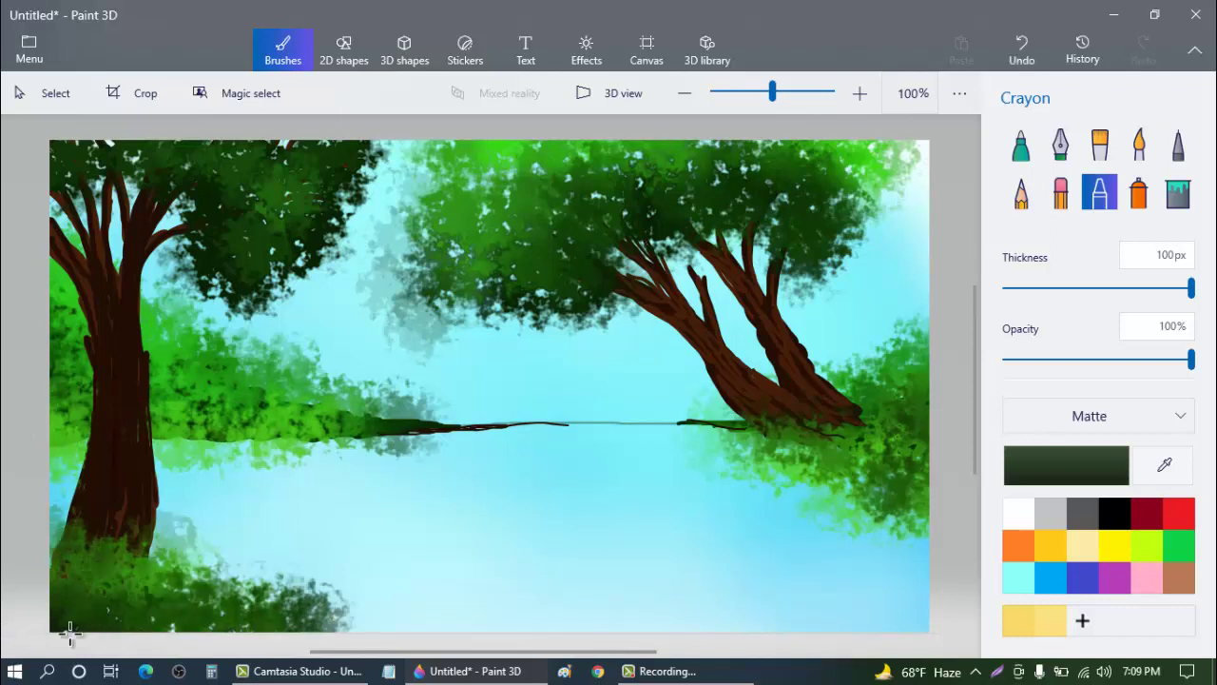
# Step: Paint medium green 1d7806 Crayon foliage over the bush at the foreground tree's base
pyautogui.click(1067, 465)
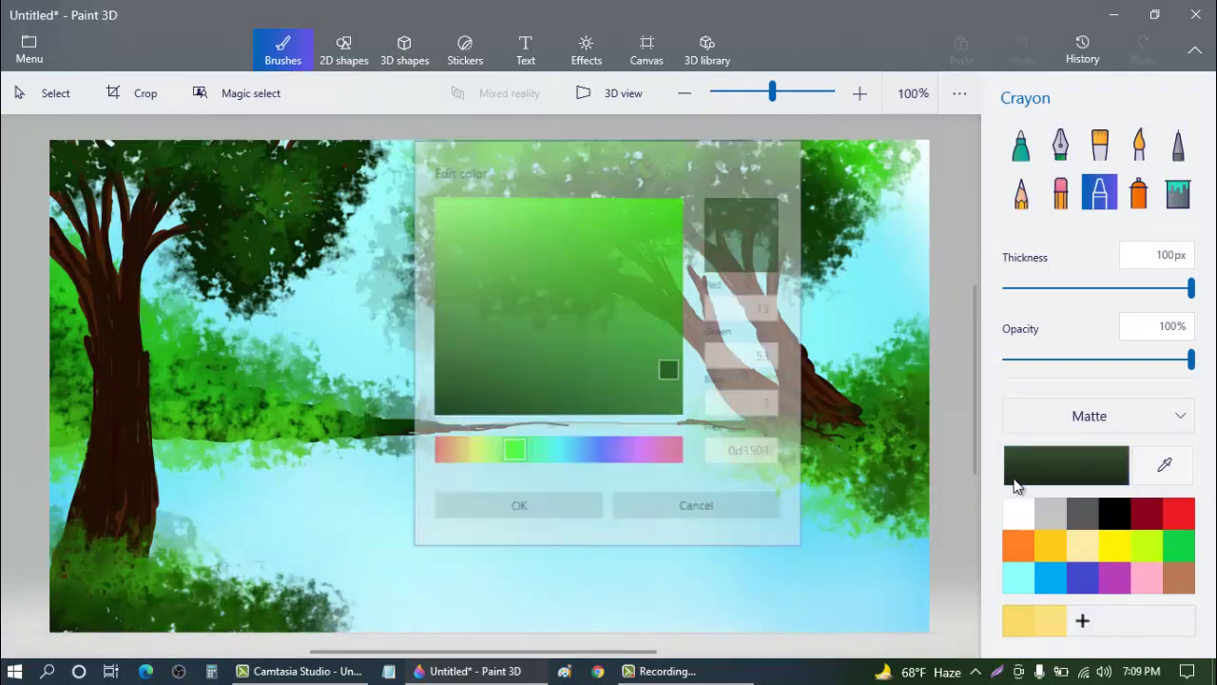
pyautogui.click(677, 307)
pyautogui.click(523, 519)
pyautogui.moveTo(306, 605)
pyautogui.mouseDown()
pyautogui.moveTo(285, 582)
pyautogui.moveTo(228, 569)
pyautogui.moveTo(42, 559)
pyautogui.mouseUp()
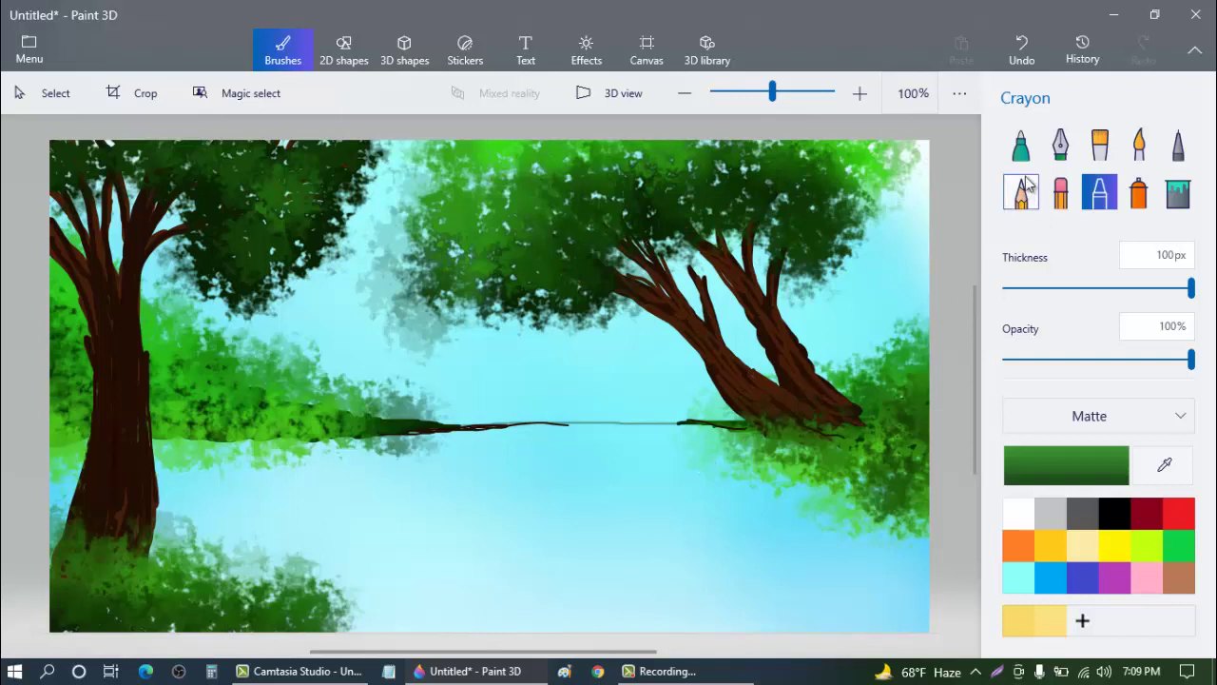
# Step: Reduce the Crayon thickness to 16 px and paint leafy edging along the far shoreline and the foreground bush
pyautogui.moveTo(1039, 290); pyautogui.dragTo(1020, 290)
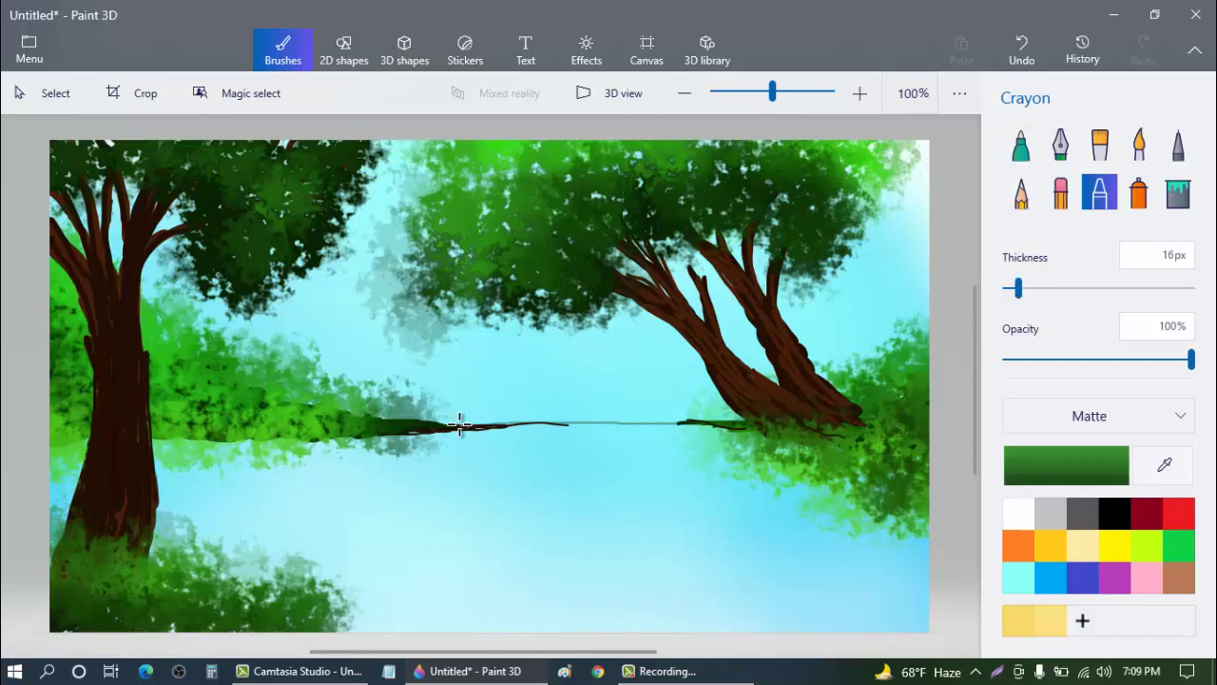
pyautogui.moveTo(433, 423)
pyautogui.mouseDown()
pyautogui.moveTo(449, 425)
pyautogui.moveTo(358, 407)
pyautogui.moveTo(372, 418)
pyautogui.moveTo(322, 430)
pyautogui.moveTo(757, 424)
pyautogui.mouseUp()
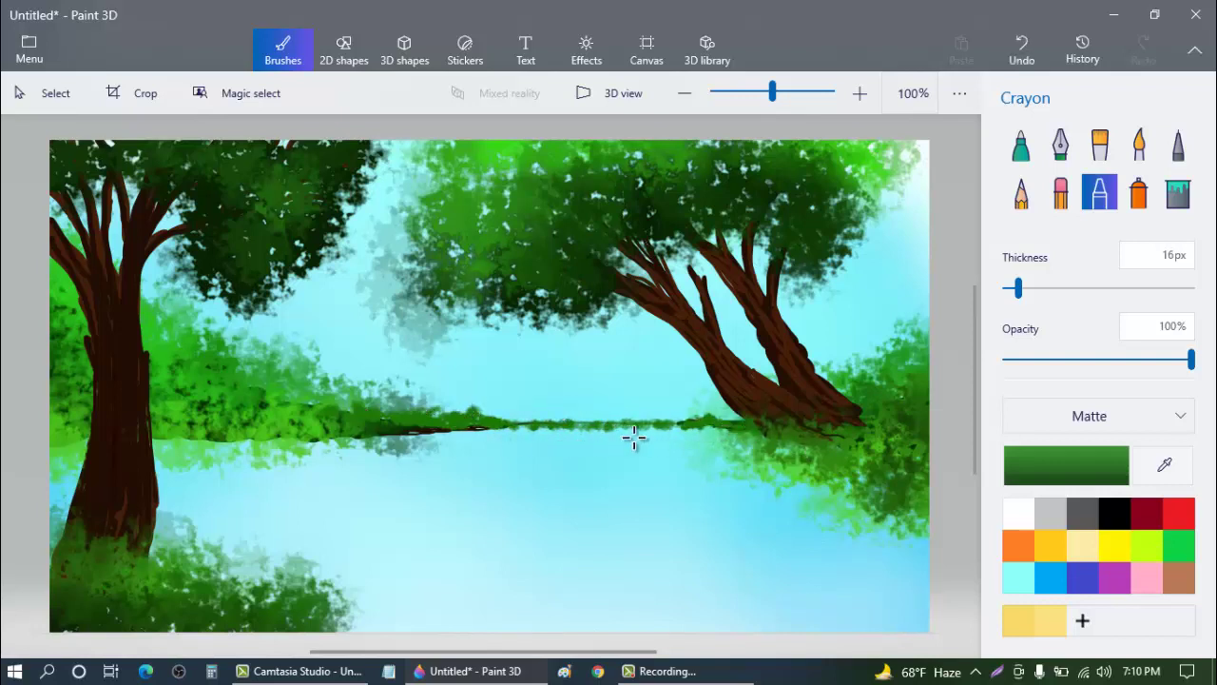
pyautogui.moveTo(342, 611)
pyautogui.mouseDown()
pyautogui.moveTo(413, 647)
pyautogui.moveTo(363, 615)
pyautogui.moveTo(338, 625)
pyautogui.moveTo(405, 637)
pyautogui.moveTo(290, 616)
pyautogui.moveTo(281, 626)
pyautogui.moveTo(415, 636)
pyautogui.moveTo(404, 629)
pyautogui.moveTo(466, 655)
pyautogui.mouseUp()
pyautogui.moveTo(725, 429); pyautogui.dragTo(687, 424)
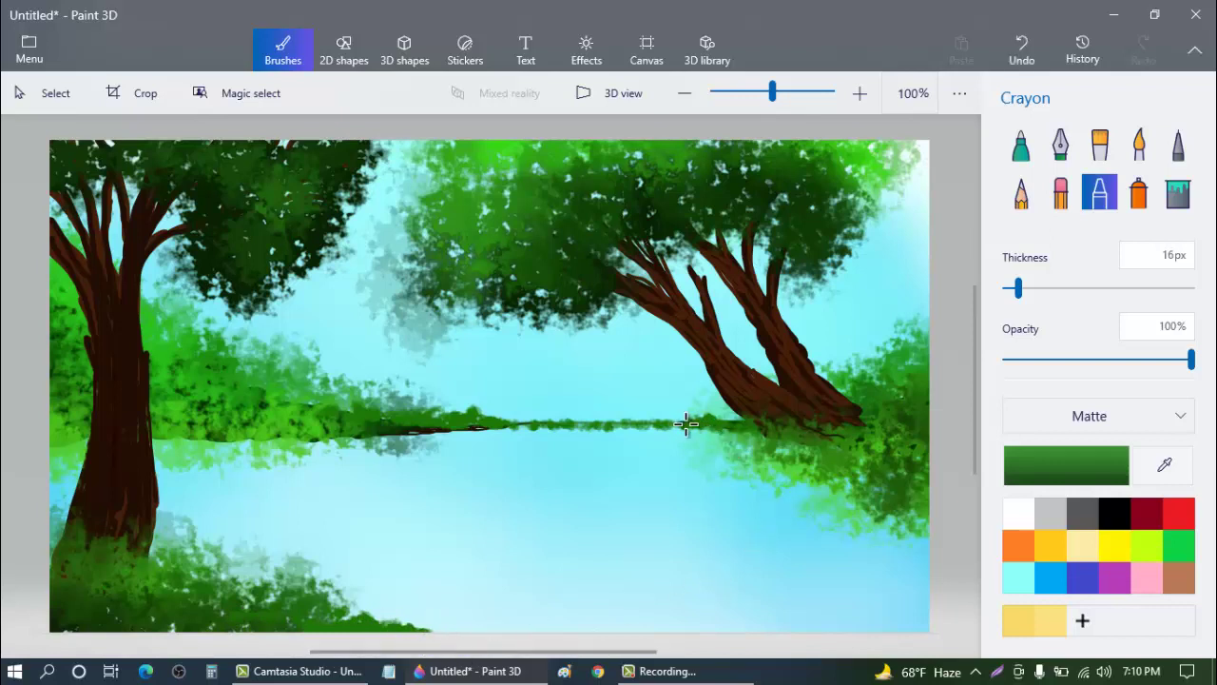
# Step: Paint a ragged green fringe and foliage reflections along the left bank's waterline with the 16 px Crayon
pyautogui.moveTo(433, 435)
pyautogui.mouseDown()
pyautogui.moveTo(211, 451)
pyautogui.moveTo(246, 444)
pyautogui.moveTo(165, 440)
pyautogui.moveTo(196, 445)
pyautogui.moveTo(165, 449)
pyautogui.mouseUp()
pyautogui.moveTo(244, 436); pyautogui.dragTo(332, 431)
pyautogui.moveTo(91, 456)
pyautogui.mouseDown()
pyautogui.moveTo(32, 461)
pyautogui.moveTo(47, 476)
pyautogui.mouseUp()
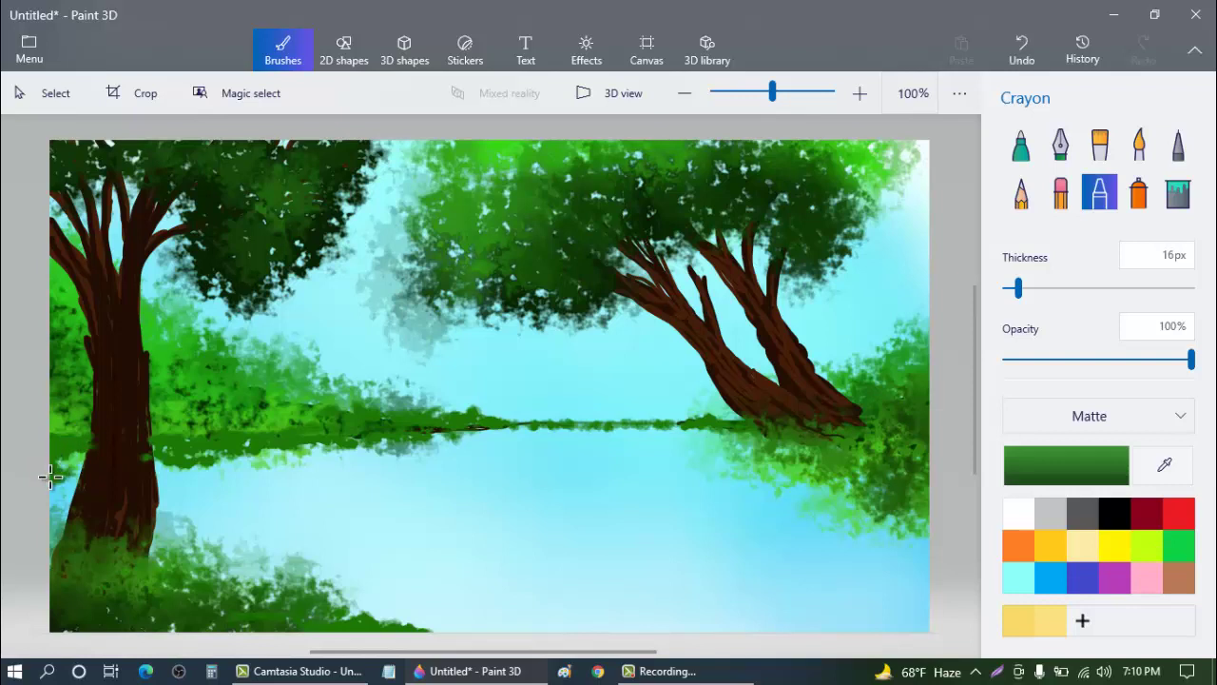
pyautogui.moveTo(187, 451)
pyautogui.mouseDown()
pyautogui.moveTo(201, 463)
pyautogui.moveTo(171, 471)
pyautogui.moveTo(340, 438)
pyautogui.moveTo(532, 426)
pyautogui.mouseUp()
pyautogui.moveTo(191, 451)
pyautogui.mouseDown()
pyautogui.moveTo(193, 501)
pyautogui.moveTo(188, 474)
pyautogui.moveTo(211, 481)
pyautogui.moveTo(254, 458)
pyautogui.moveTo(261, 476)
pyautogui.moveTo(246, 478)
pyautogui.mouseUp()
pyautogui.moveTo(246, 478); pyautogui.dragTo(235, 481)
pyautogui.moveTo(330, 446)
pyautogui.mouseDown()
pyautogui.moveTo(374, 443)
pyautogui.moveTo(347, 432)
pyautogui.mouseUp()
pyautogui.moveTo(61, 476)
pyautogui.mouseDown()
pyautogui.moveTo(36, 498)
pyautogui.moveTo(54, 515)
pyautogui.mouseUp()
pyautogui.moveTo(91, 438); pyautogui.dragTo(72, 425)
pyautogui.moveTo(181, 433)
pyautogui.mouseDown()
pyautogui.moveTo(509, 437)
pyautogui.moveTo(538, 425)
pyautogui.mouseUp()
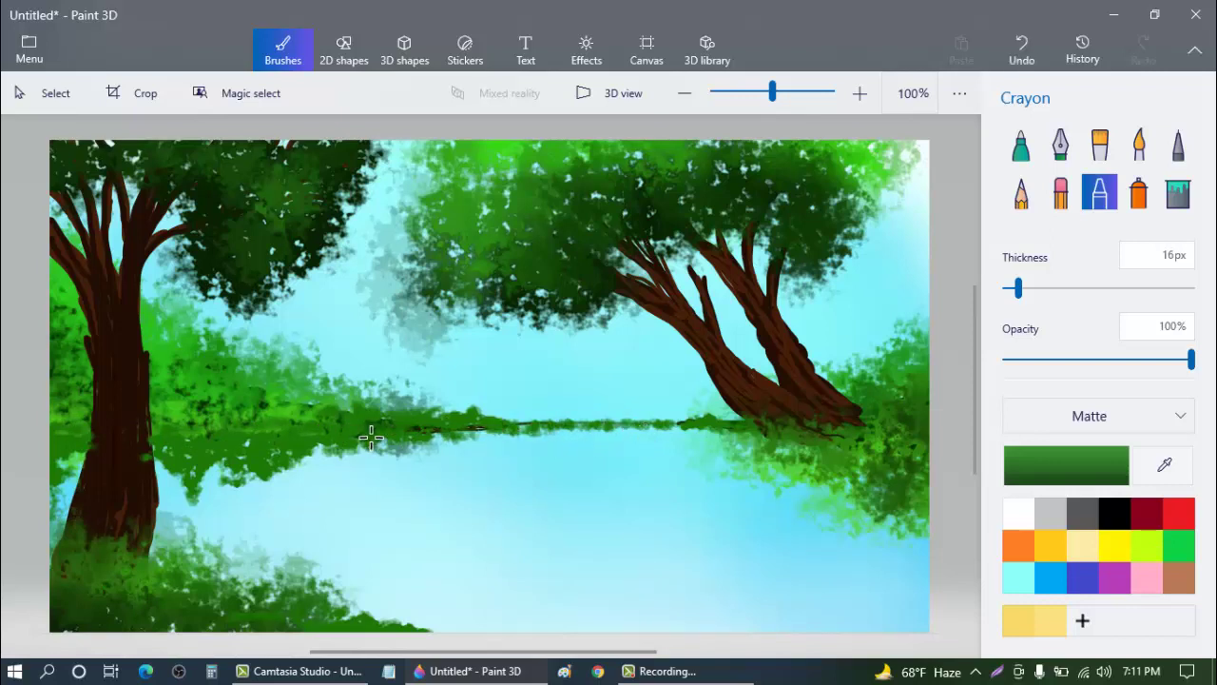
# Step: Extend the green foliage edging along the right bank's waterline and into the lower right corner, and widen the foreground bush
pyautogui.moveTo(745, 433)
pyautogui.mouseDown()
pyautogui.moveTo(474, 424)
pyautogui.moveTo(747, 435)
pyautogui.mouseUp()
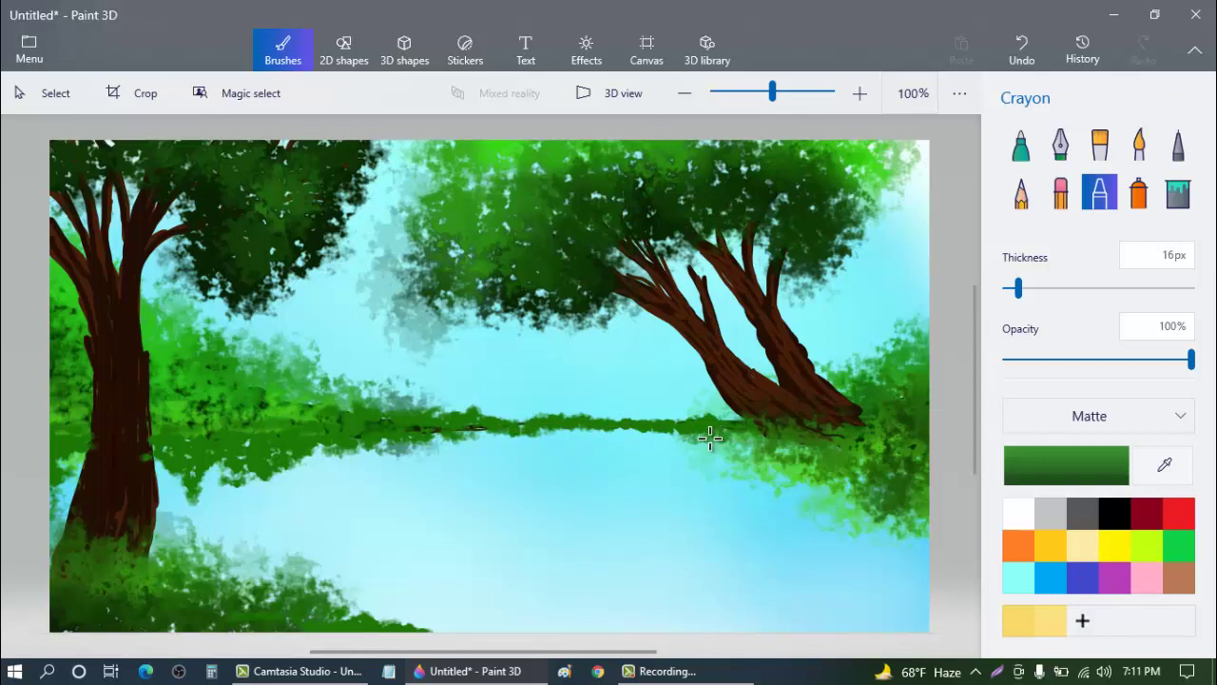
pyautogui.moveTo(369, 626); pyautogui.dragTo(415, 624)
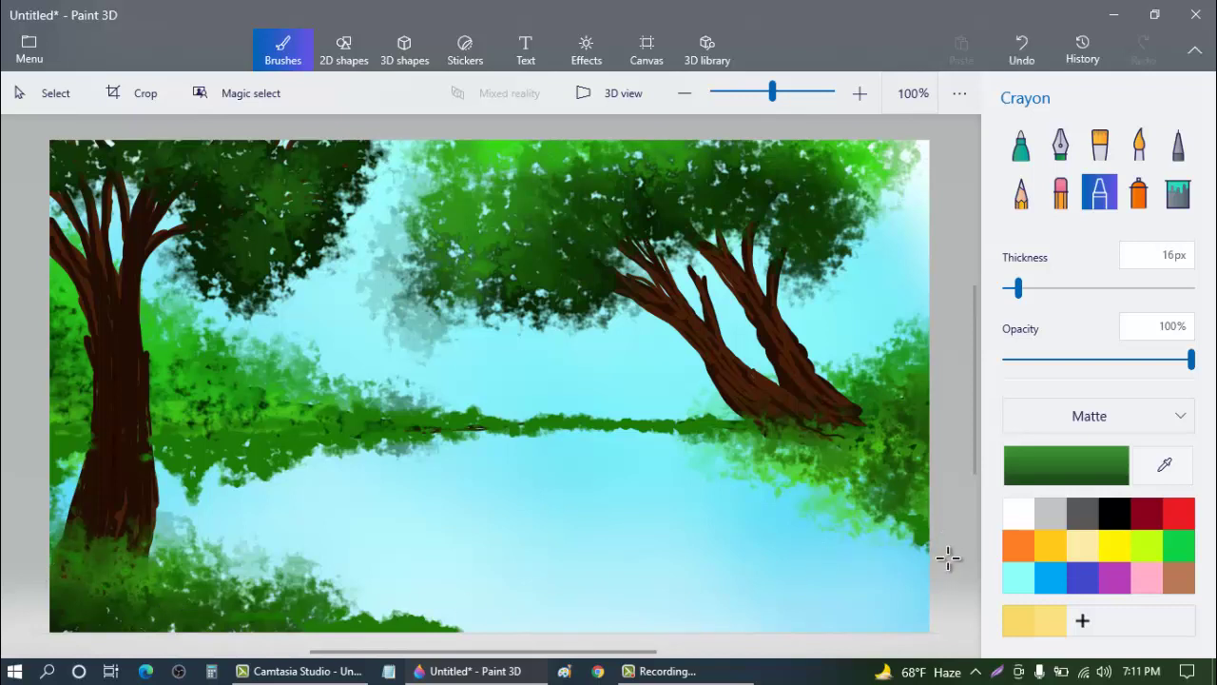
pyautogui.moveTo(751, 436)
pyautogui.mouseDown()
pyautogui.moveTo(670, 434)
pyautogui.moveTo(779, 463)
pyautogui.moveTo(729, 459)
pyautogui.moveTo(809, 458)
pyautogui.moveTo(788, 473)
pyautogui.moveTo(842, 497)
pyautogui.moveTo(904, 506)
pyautogui.mouseUp()
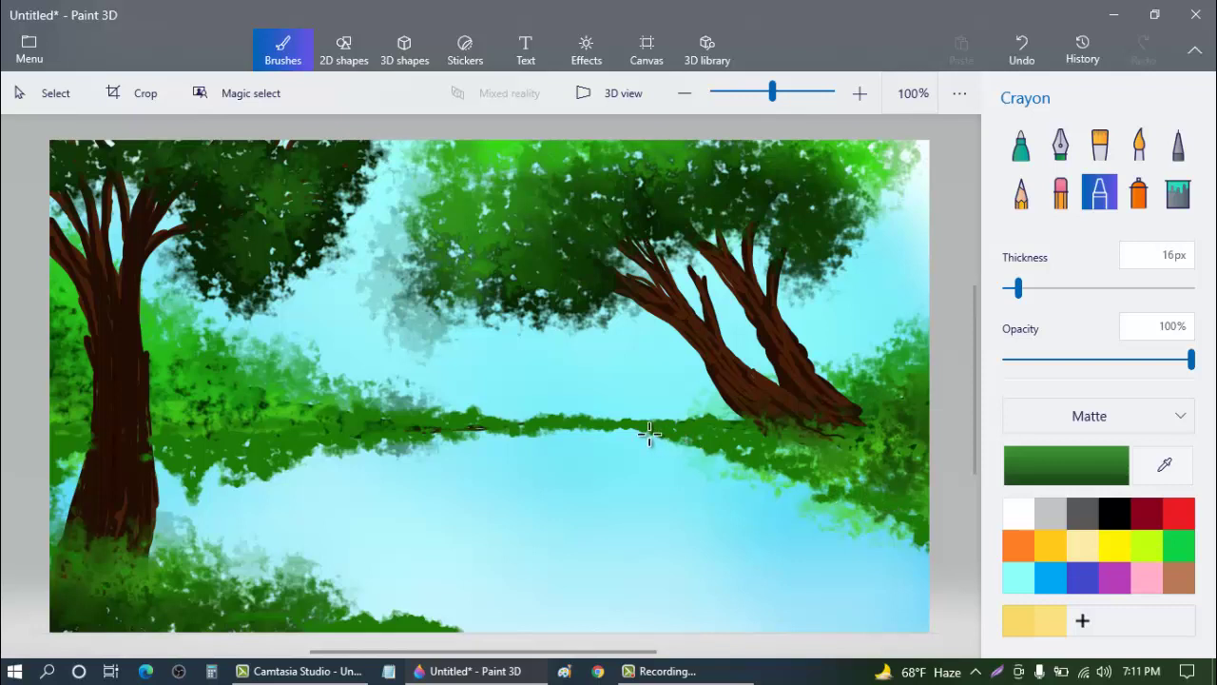
pyautogui.moveTo(623, 442)
pyautogui.mouseDown()
pyautogui.moveTo(714, 438)
pyautogui.moveTo(758, 466)
pyautogui.mouseUp()
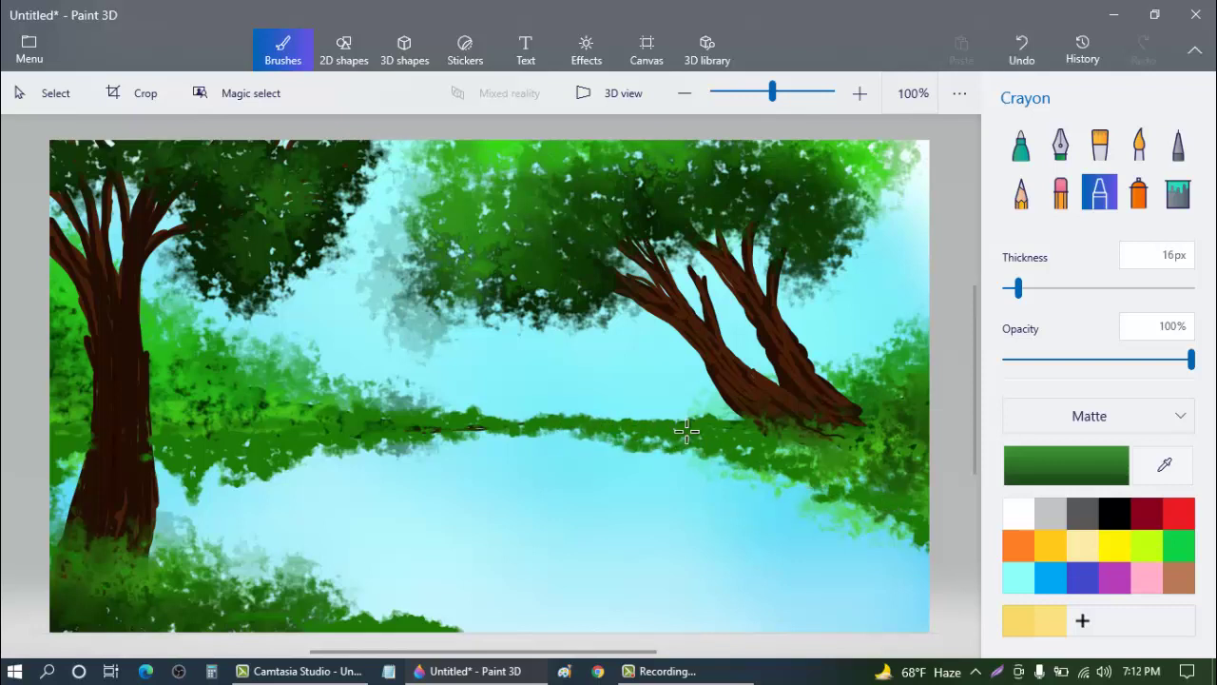
pyautogui.moveTo(687, 433)
pyautogui.mouseDown()
pyautogui.moveTo(745, 476)
pyautogui.moveTo(716, 457)
pyautogui.moveTo(800, 467)
pyautogui.moveTo(761, 488)
pyautogui.moveTo(755, 480)
pyautogui.moveTo(824, 490)
pyautogui.moveTo(796, 485)
pyautogui.moveTo(818, 482)
pyautogui.moveTo(802, 488)
pyautogui.moveTo(898, 524)
pyautogui.moveTo(868, 526)
pyautogui.moveTo(921, 526)
pyautogui.moveTo(894, 547)
pyautogui.moveTo(930, 549)
pyautogui.moveTo(947, 572)
pyautogui.moveTo(917, 565)
pyautogui.moveTo(959, 565)
pyautogui.moveTo(887, 562)
pyautogui.moveTo(962, 578)
pyautogui.moveTo(896, 591)
pyautogui.moveTo(947, 602)
pyautogui.moveTo(875, 609)
pyautogui.moveTo(962, 617)
pyautogui.moveTo(850, 615)
pyautogui.moveTo(907, 633)
pyautogui.moveTo(757, 639)
pyautogui.moveTo(912, 609)
pyautogui.moveTo(808, 610)
pyautogui.moveTo(957, 616)
pyautogui.moveTo(902, 615)
pyautogui.moveTo(889, 628)
pyautogui.moveTo(786, 620)
pyautogui.moveTo(775, 633)
pyautogui.moveTo(609, 633)
pyautogui.mouseUp()
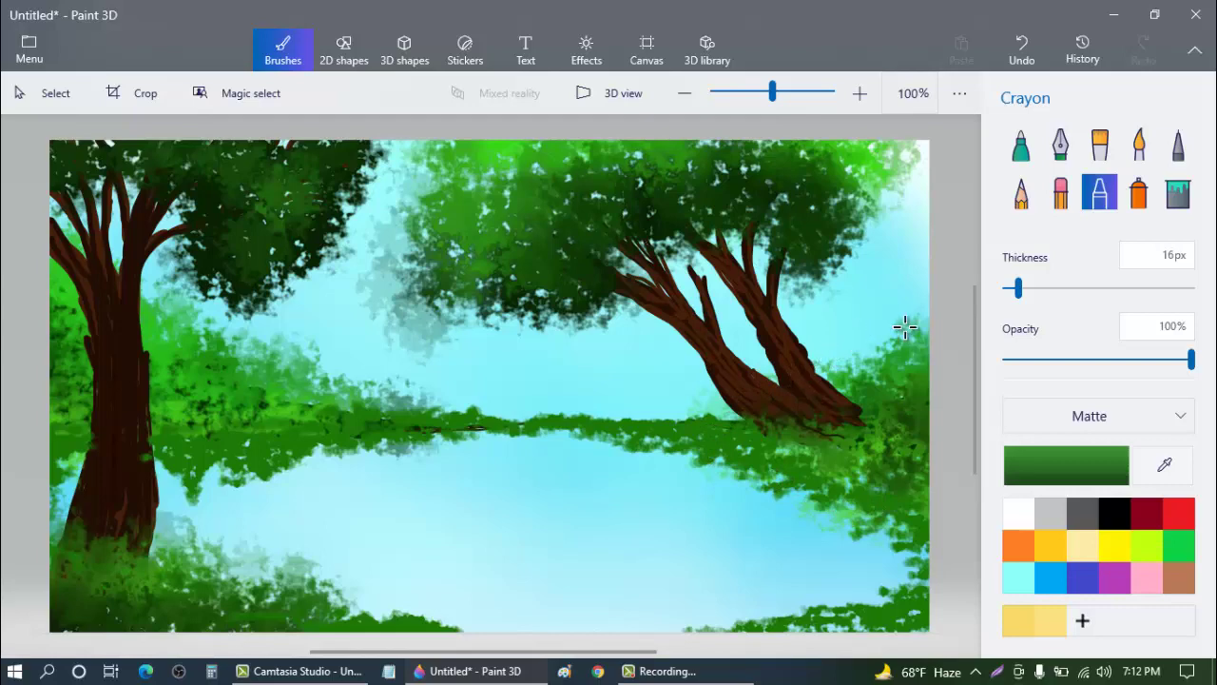
# Step: Dab a slightly brighter green 26 px Crayon on the right bank and foreground bush, and undo the last stroke
pyautogui.click(1097, 466)
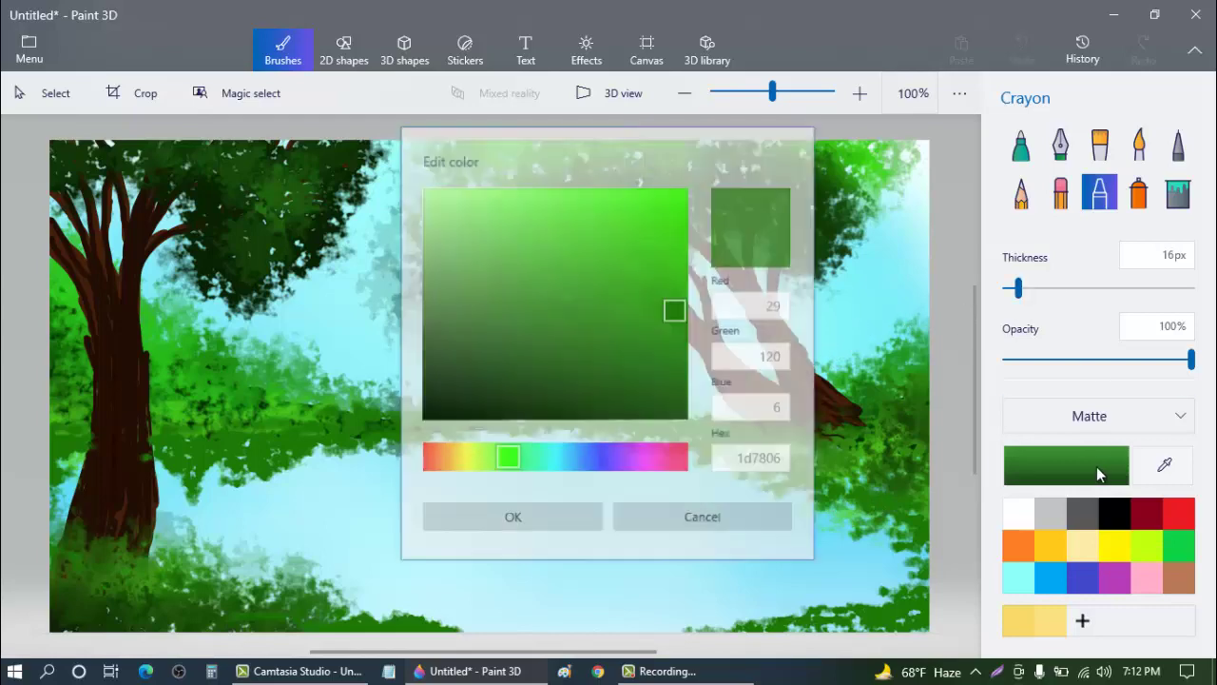
pyautogui.click(680, 278)
pyautogui.click(563, 522)
pyautogui.click(1039, 288)
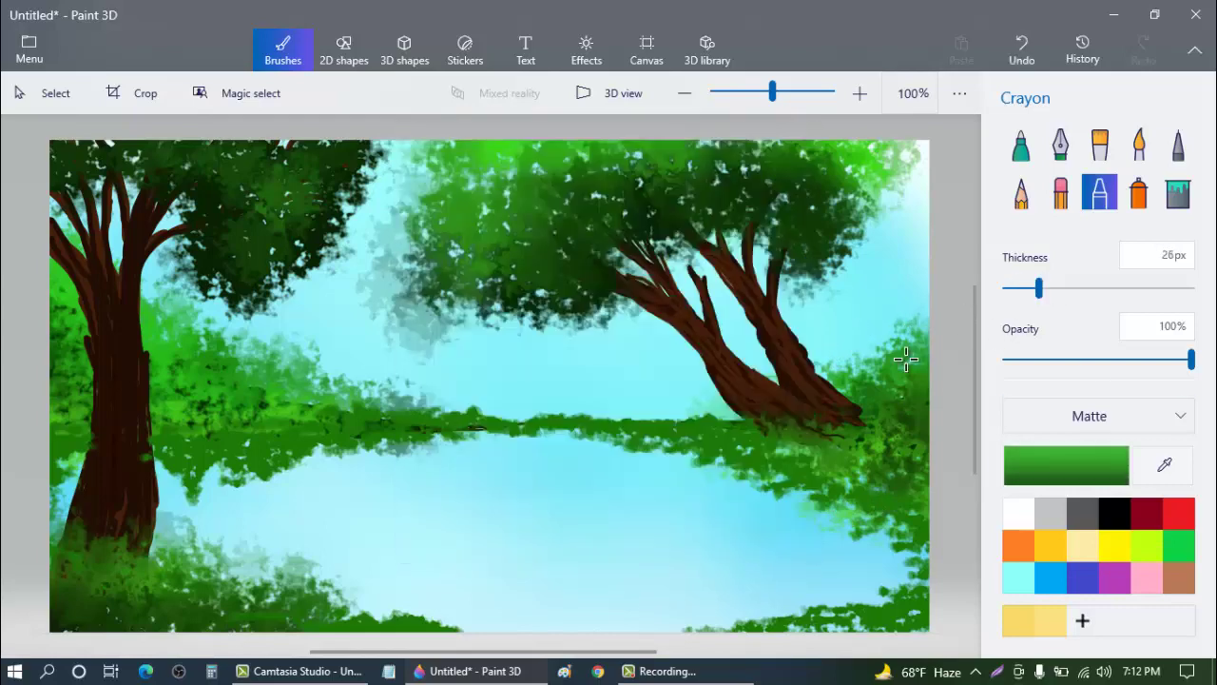
pyautogui.moveTo(803, 466); pyautogui.dragTo(820, 497)
pyautogui.moveTo(932, 613); pyautogui.dragTo(918, 621)
pyautogui.moveTo(332, 618)
pyautogui.mouseDown()
pyautogui.moveTo(350, 621)
pyautogui.moveTo(96, 639)
pyautogui.mouseUp()
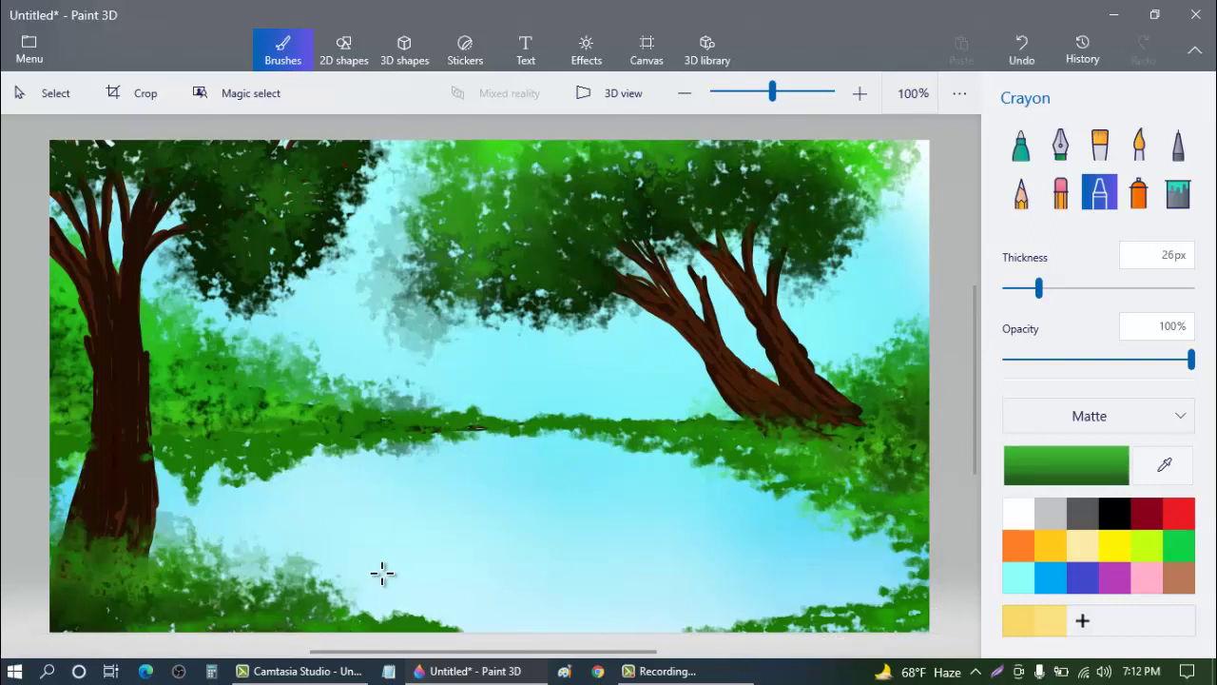
pyautogui.hotkey('ctrl', 'z')
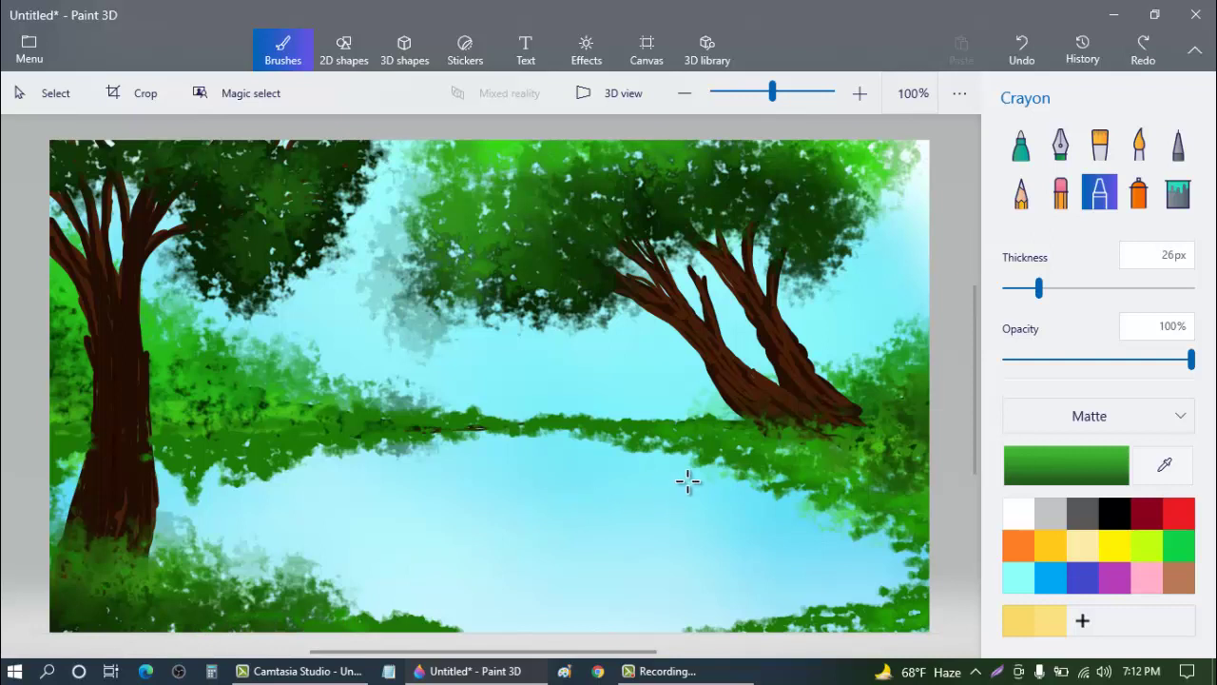
# Step: Draw a dense clump of curved grass blades in the lower right corner with the 8 px Calligraphy pen
pyautogui.click(1058, 164)
pyautogui.moveTo(1048, 288); pyautogui.dragTo(993, 326)
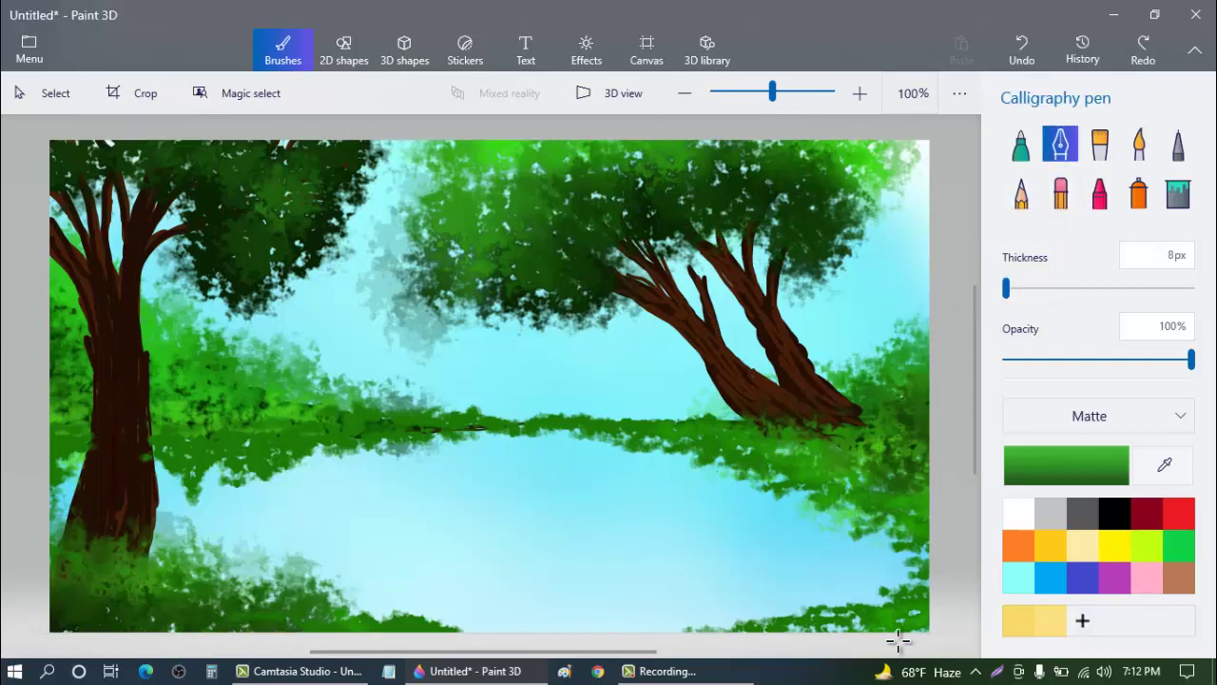
pyautogui.moveTo(824, 614); pyautogui.dragTo(884, 624)
pyautogui.moveTo(824, 591); pyautogui.dragTo(885, 620)
pyautogui.moveTo(864, 577); pyautogui.dragTo(898, 616)
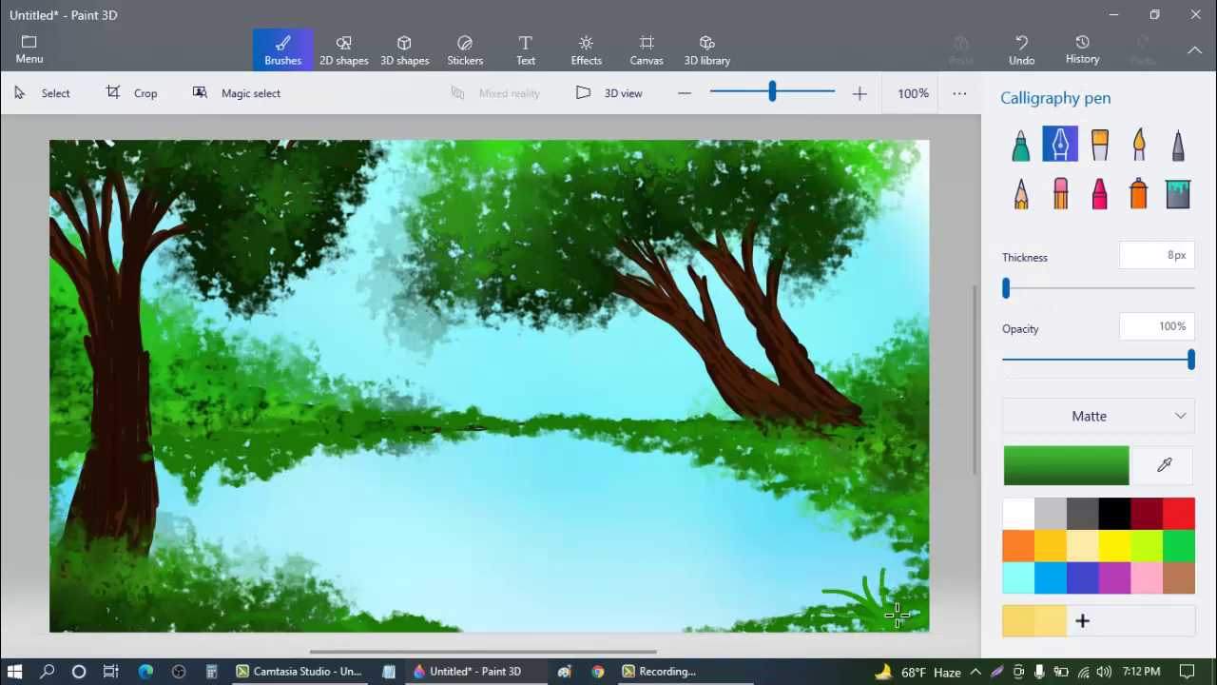
pyautogui.moveTo(799, 588)
pyautogui.mouseDown()
pyautogui.moveTo(874, 633)
pyautogui.moveTo(828, 615)
pyautogui.moveTo(843, 627)
pyautogui.mouseUp()
pyautogui.moveTo(757, 580); pyautogui.dragTo(820, 618)
pyautogui.moveTo(741, 596)
pyautogui.mouseDown()
pyautogui.moveTo(817, 619)
pyautogui.moveTo(759, 612)
pyautogui.moveTo(831, 614)
pyautogui.moveTo(791, 621)
pyautogui.mouseUp()
pyautogui.moveTo(672, 614); pyautogui.dragTo(795, 626)
pyautogui.moveTo(732, 547); pyautogui.dragTo(769, 620)
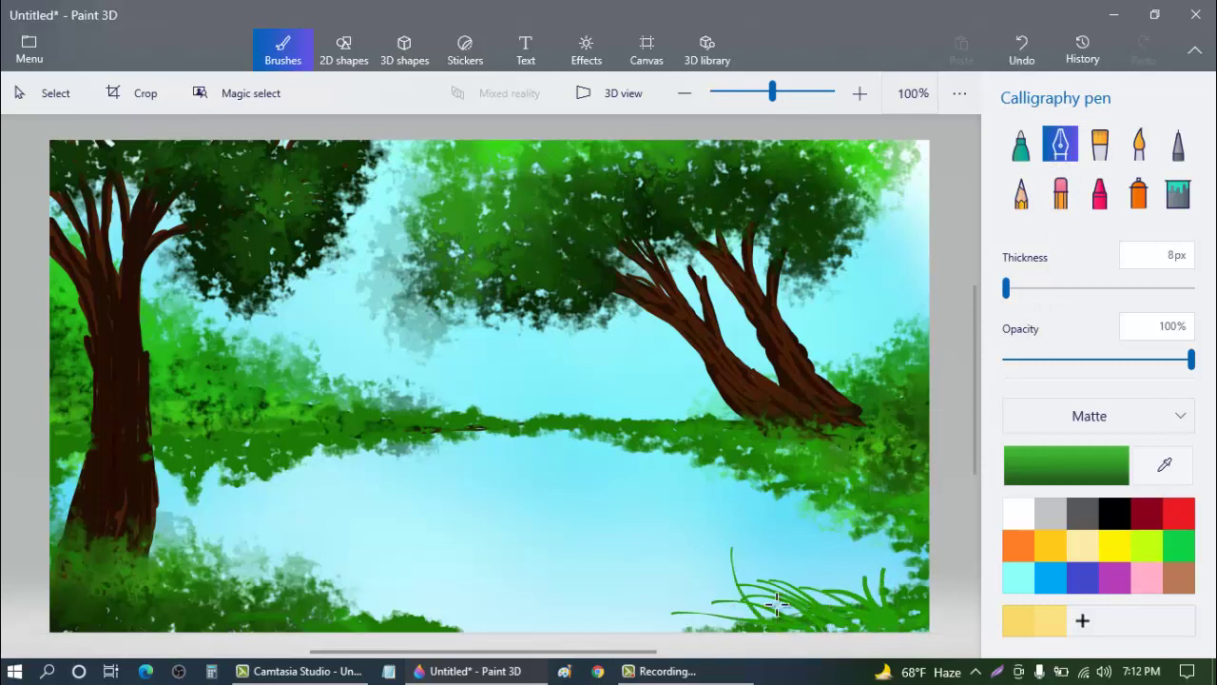
pyautogui.moveTo(770, 548); pyautogui.dragTo(781, 612)
pyautogui.moveTo(784, 550); pyautogui.dragTo(832, 624)
pyautogui.moveTo(807, 530); pyautogui.dragTo(861, 619)
pyautogui.moveTo(848, 517); pyautogui.dragTo(875, 613)
pyautogui.moveTo(803, 503); pyautogui.dragTo(860, 584)
pyautogui.moveTo(867, 537); pyautogui.dragTo(904, 621)
pyautogui.moveTo(892, 542)
pyautogui.mouseDown()
pyautogui.moveTo(892, 615)
pyautogui.moveTo(842, 525)
pyautogui.mouseUp()
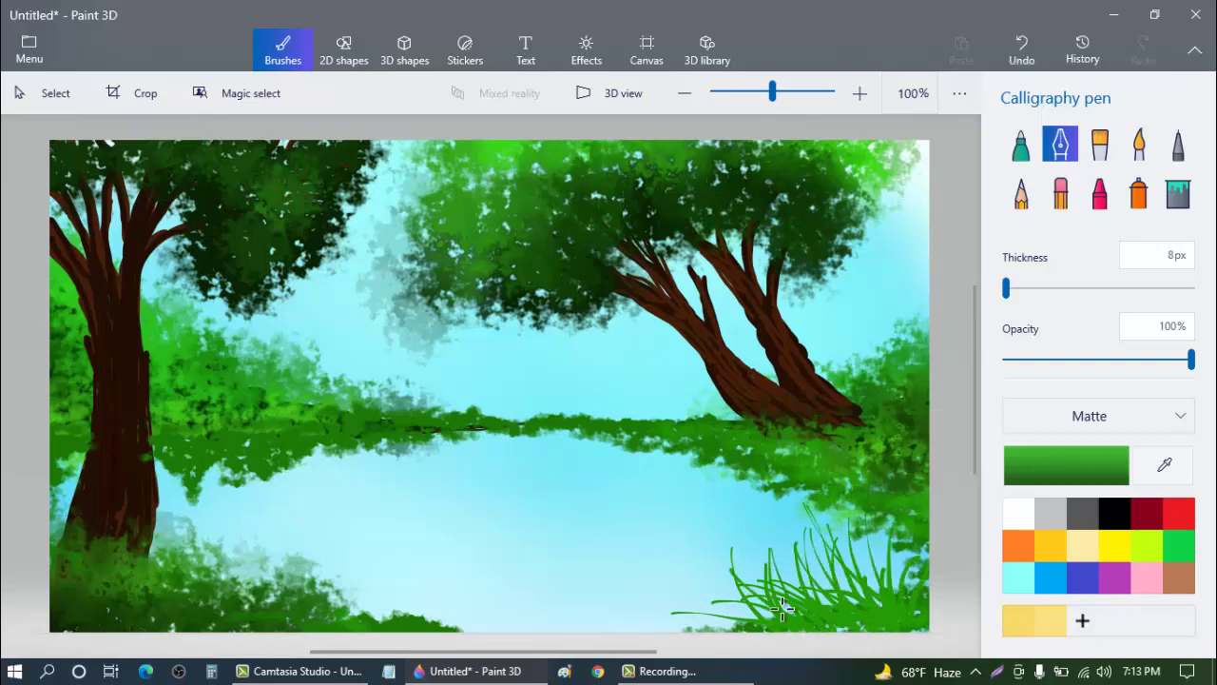
pyautogui.moveTo(785, 608); pyautogui.dragTo(664, 580)
pyautogui.moveTo(780, 630)
pyautogui.mouseDown()
pyautogui.moveTo(666, 610)
pyautogui.moveTo(705, 550)
pyautogui.mouseUp()
pyautogui.moveTo(814, 585); pyautogui.dragTo(801, 513)
pyautogui.moveTo(801, 583); pyautogui.dragTo(727, 500)
pyautogui.moveTo(768, 630)
pyautogui.mouseDown()
pyautogui.moveTo(617, 583)
pyautogui.moveTo(609, 612)
pyautogui.mouseUp()
pyautogui.moveTo(740, 628)
pyautogui.mouseDown()
pyautogui.moveTo(624, 631)
pyautogui.moveTo(679, 544)
pyautogui.moveTo(614, 598)
pyautogui.mouseUp()
pyautogui.moveTo(824, 587)
pyautogui.mouseDown()
pyautogui.moveTo(742, 509)
pyautogui.moveTo(714, 499)
pyautogui.mouseUp()
pyautogui.moveTo(903, 603); pyautogui.dragTo(901, 552)
# Step: Draw matching curved grass blades rising from the foreground bush beside the large left tree
pyautogui.moveTo(276, 614)
pyautogui.mouseDown()
pyautogui.moveTo(314, 551)
pyautogui.moveTo(289, 555)
pyautogui.mouseUp()
pyautogui.moveTo(249, 616); pyautogui.dragTo(260, 531)
pyautogui.moveTo(239, 614); pyautogui.dragTo(221, 538)
pyautogui.moveTo(224, 615); pyautogui.dragTo(215, 509)
pyautogui.moveTo(255, 613)
pyautogui.mouseDown()
pyautogui.moveTo(311, 509)
pyautogui.moveTo(346, 538)
pyautogui.mouseUp()
pyautogui.moveTo(314, 616)
pyautogui.mouseDown()
pyautogui.moveTo(404, 550)
pyautogui.moveTo(418, 561)
pyautogui.mouseUp()
pyautogui.moveTo(376, 632)
pyautogui.mouseDown()
pyautogui.moveTo(423, 586)
pyautogui.moveTo(482, 597)
pyautogui.mouseUp()
pyautogui.moveTo(428, 630)
pyautogui.mouseDown()
pyautogui.moveTo(504, 614)
pyautogui.moveTo(392, 560)
pyautogui.mouseUp()
pyautogui.moveTo(404, 623); pyautogui.dragTo(375, 544)
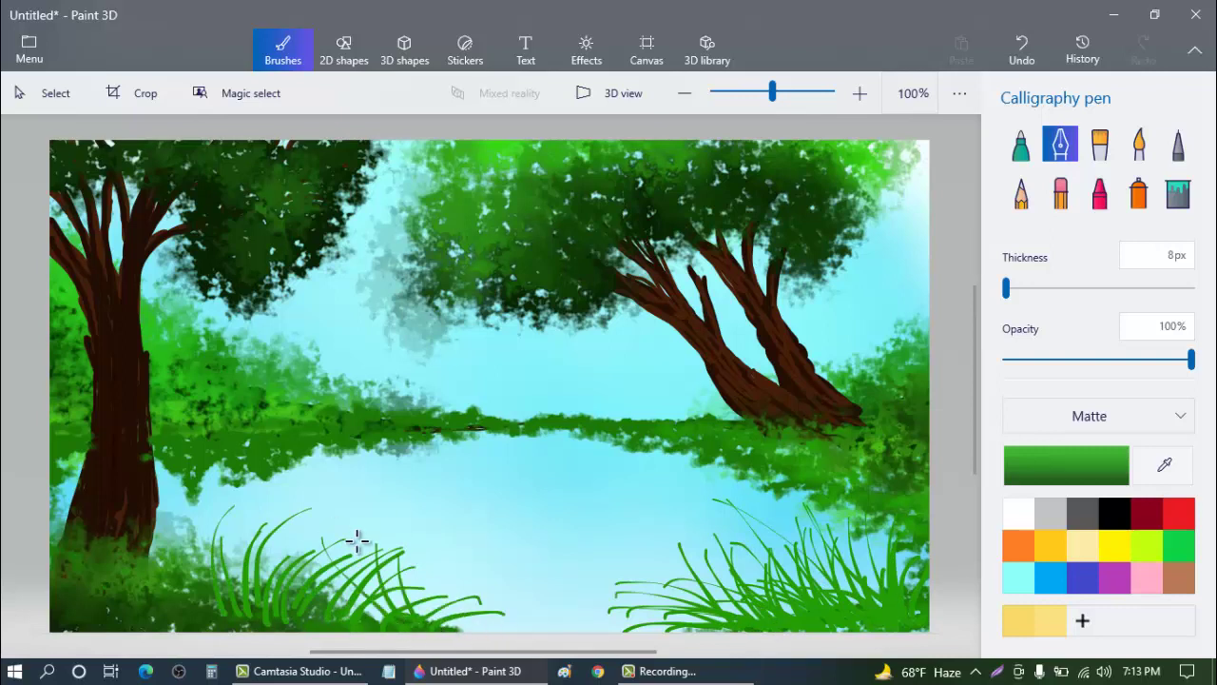
pyautogui.moveTo(369, 616); pyautogui.dragTo(330, 512)
pyautogui.moveTo(331, 620); pyautogui.dragTo(284, 500)
pyautogui.moveTo(262, 609); pyautogui.dragTo(236, 509)
pyautogui.moveTo(222, 607); pyautogui.dragTo(198, 503)
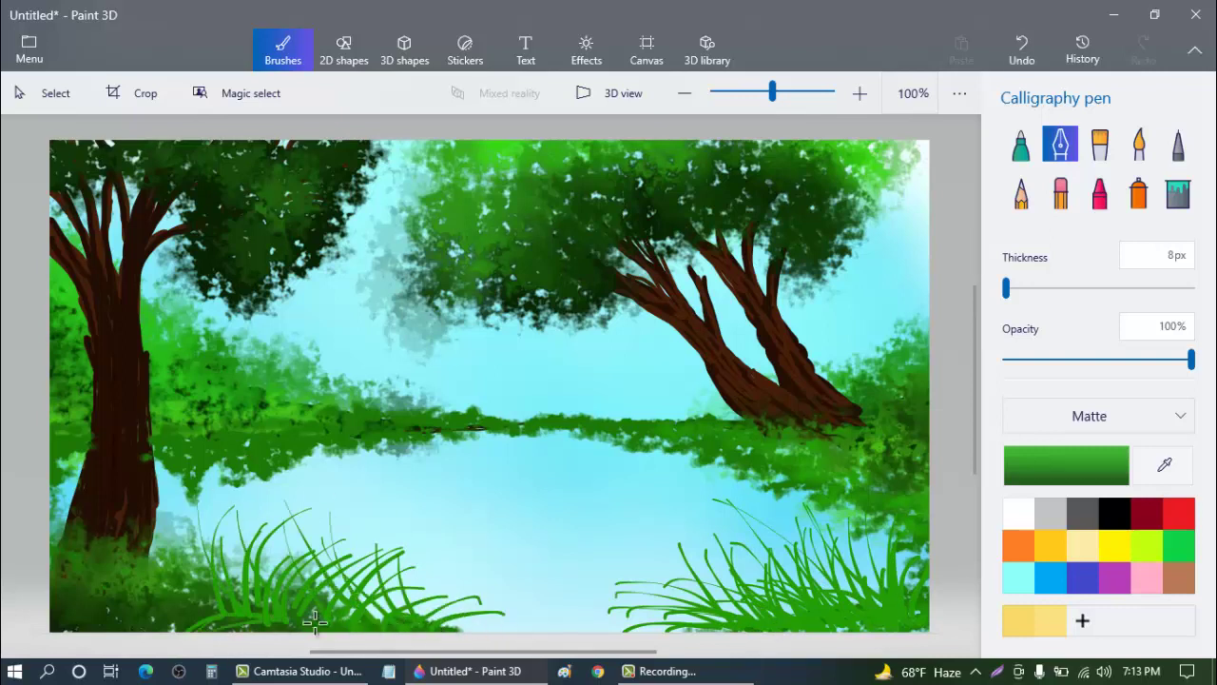
# Step: Sketch short grass strokes at the right bank's waterline and undo the last one
pyautogui.moveTo(723, 466); pyautogui.dragTo(713, 481)
pyautogui.moveTo(665, 453)
pyautogui.mouseDown()
pyautogui.moveTo(647, 475)
pyautogui.moveTo(551, 454)
pyautogui.mouseUp()
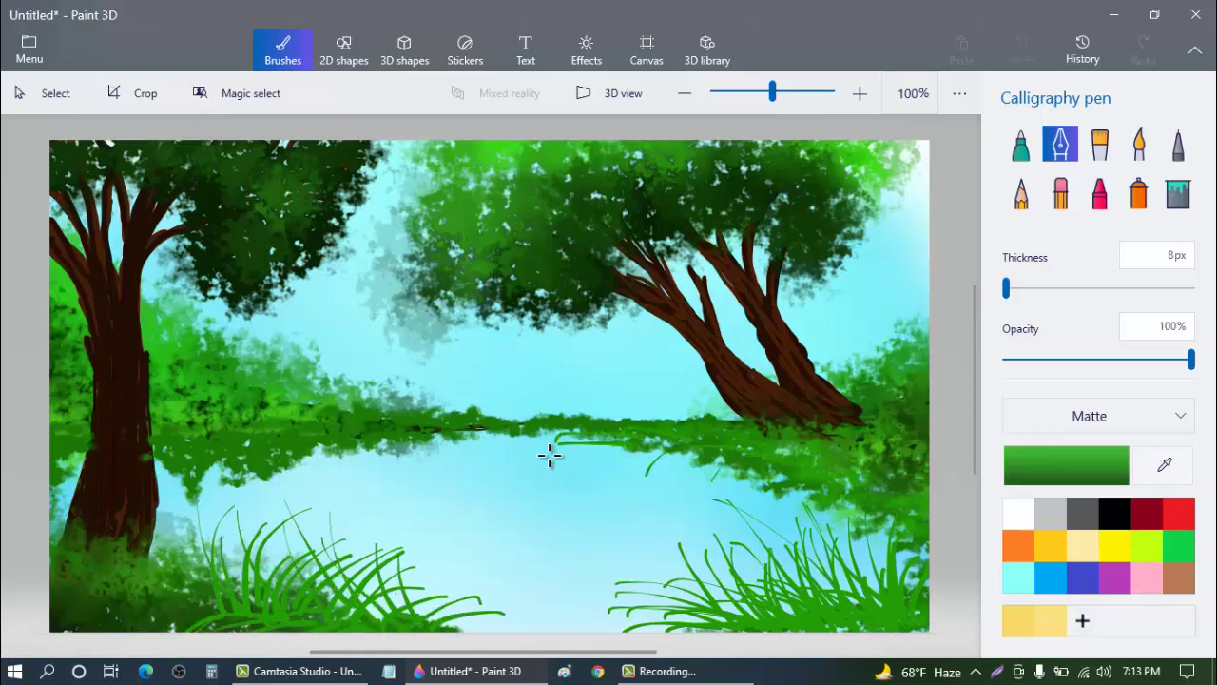
pyautogui.hotkey('ctrl', 'z')
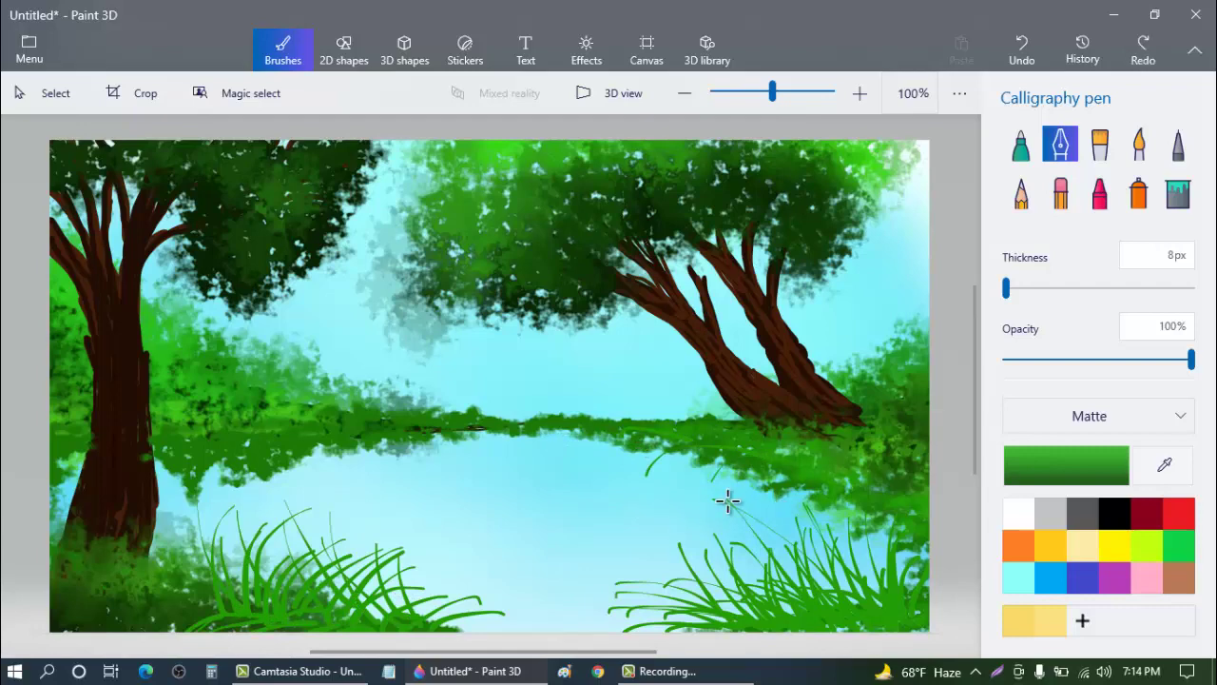
# Step: Shade the base of the foreground grass with a dark green Crayon at maximum thickness
pyautogui.click(1095, 205)
pyautogui.click(310, 625)
pyautogui.click(1124, 473)
pyautogui.click(656, 346)
pyautogui.click(511, 518)
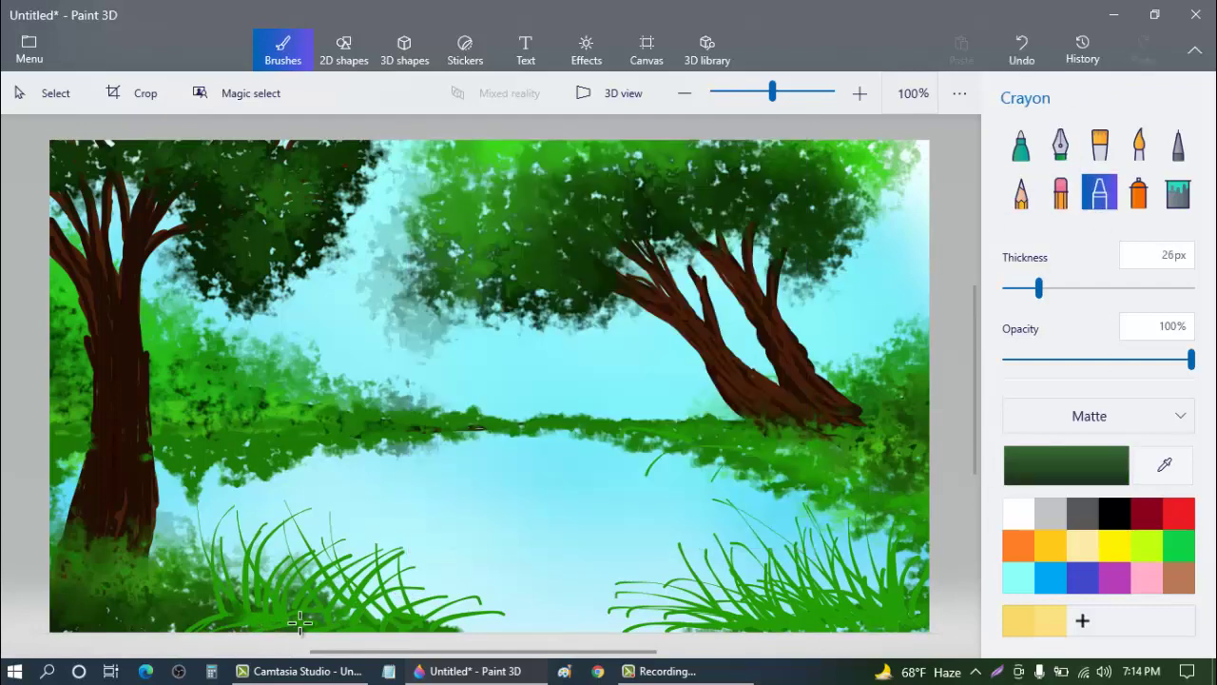
pyautogui.moveTo(1039, 287); pyautogui.dragTo(1194, 288)
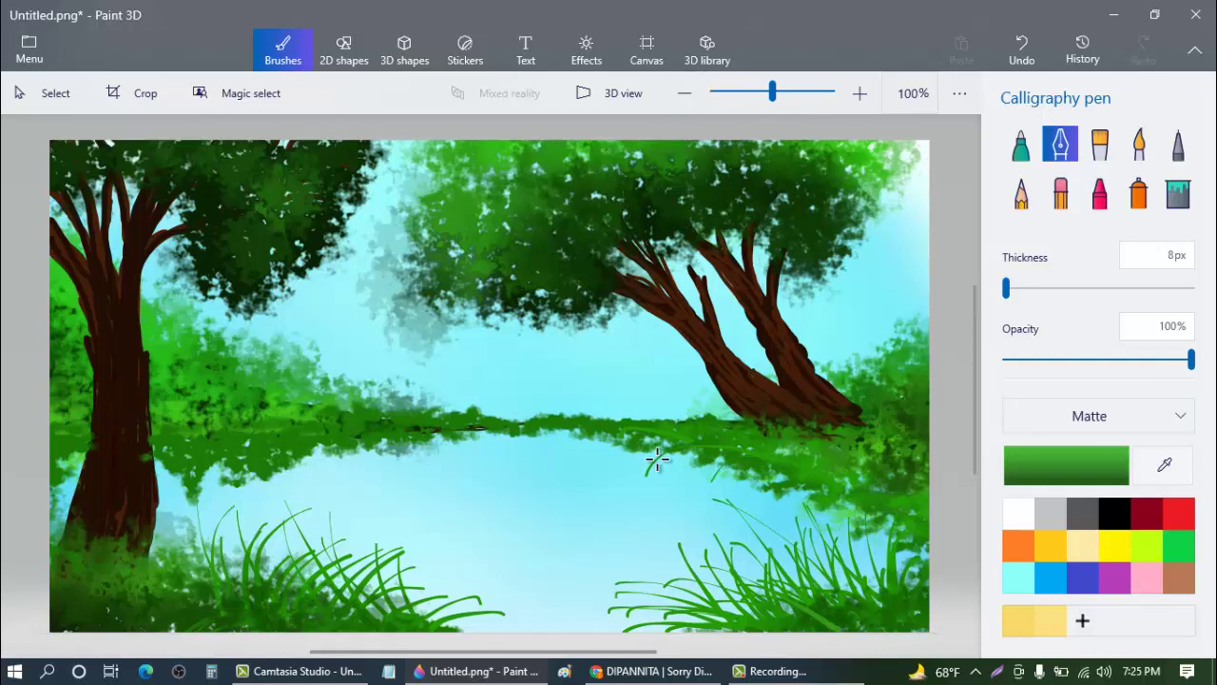
# Step: Draw two small black birds in the sky above the lake's centre with the 1 px Marker
pyautogui.click(1020, 144)
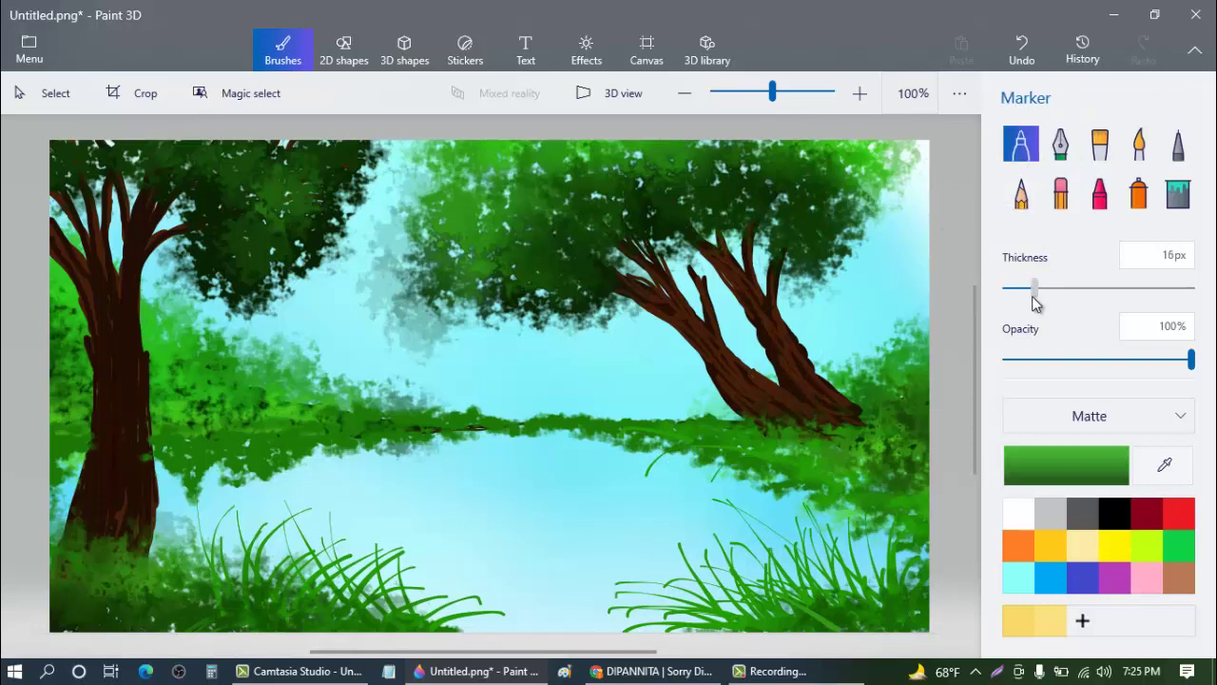
pyautogui.moveTo(1033, 295); pyautogui.dragTo(991, 302)
pyautogui.click(1113, 514)
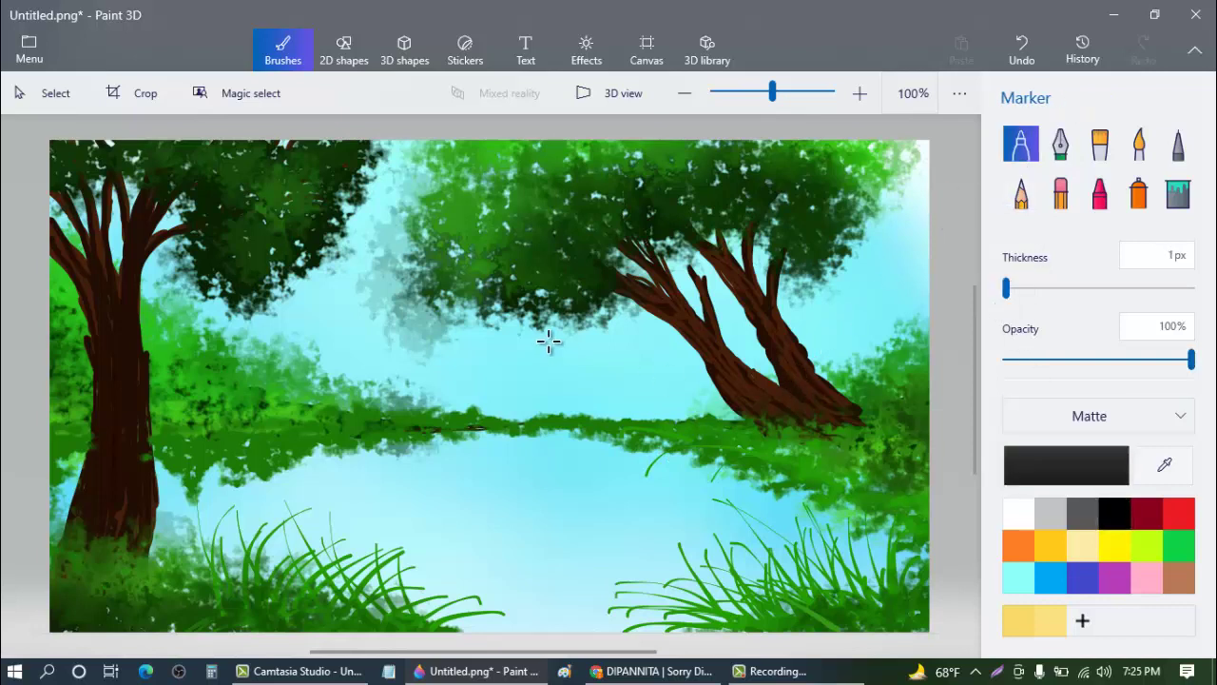
pyautogui.moveTo(558, 360); pyautogui.dragTo(600, 351)
# Step: Mix the crimson colour c71e54 for the Marker and set its thickness to 9 px
pyautogui.click(1013, 298)
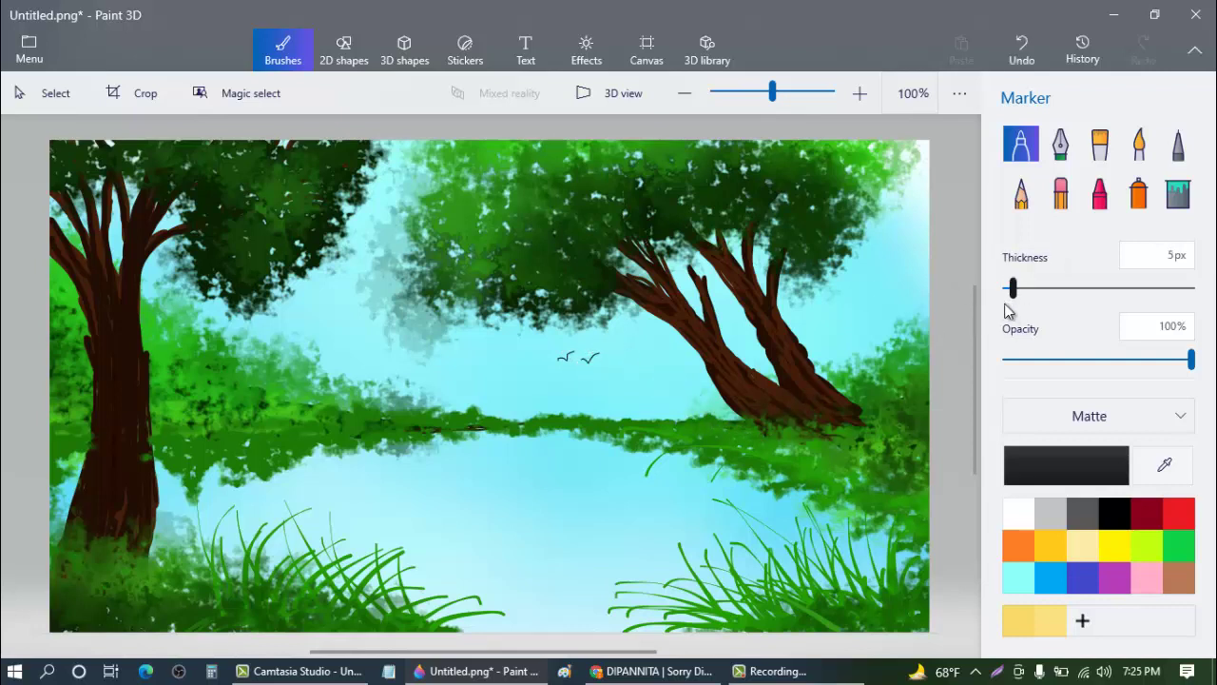
pyautogui.click(1151, 573)
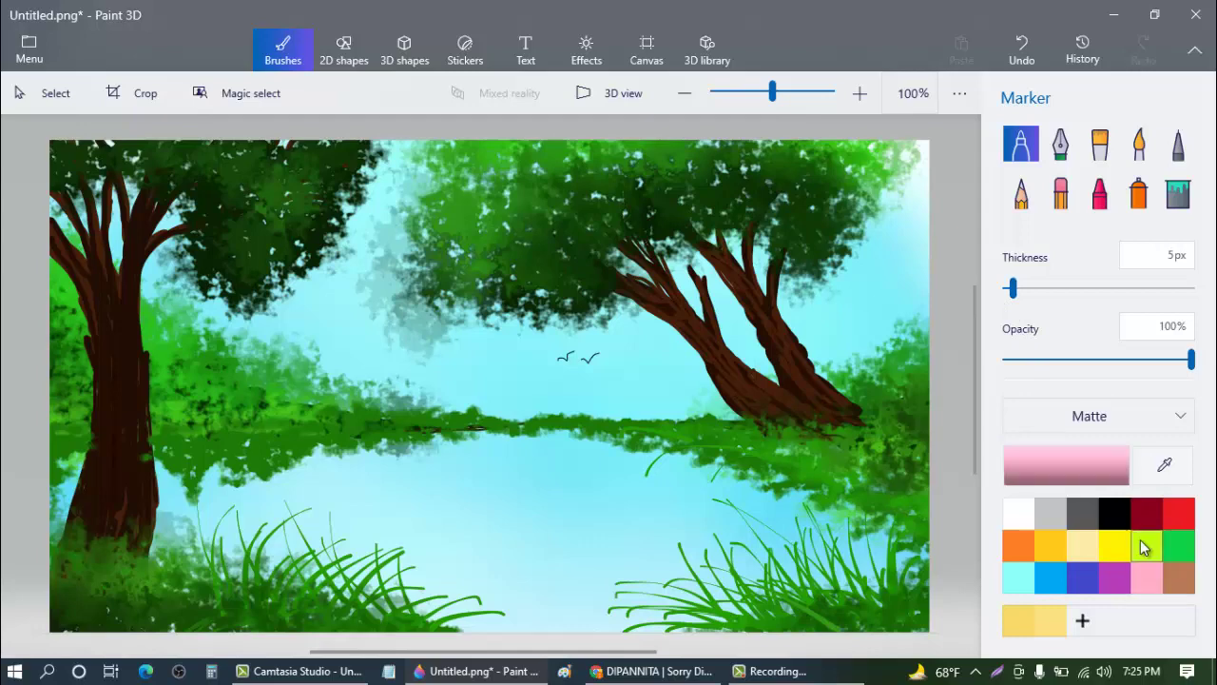
pyautogui.click(1095, 475)
pyautogui.click(647, 241)
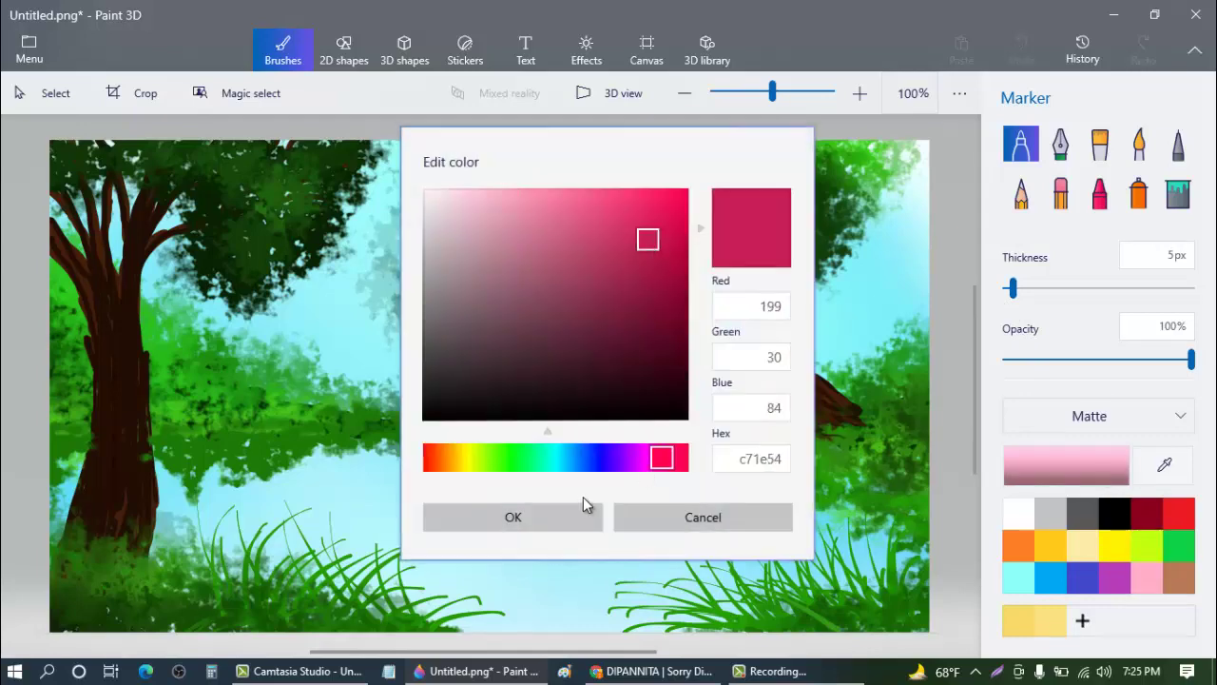
pyautogui.click(514, 516)
pyautogui.click(1022, 289)
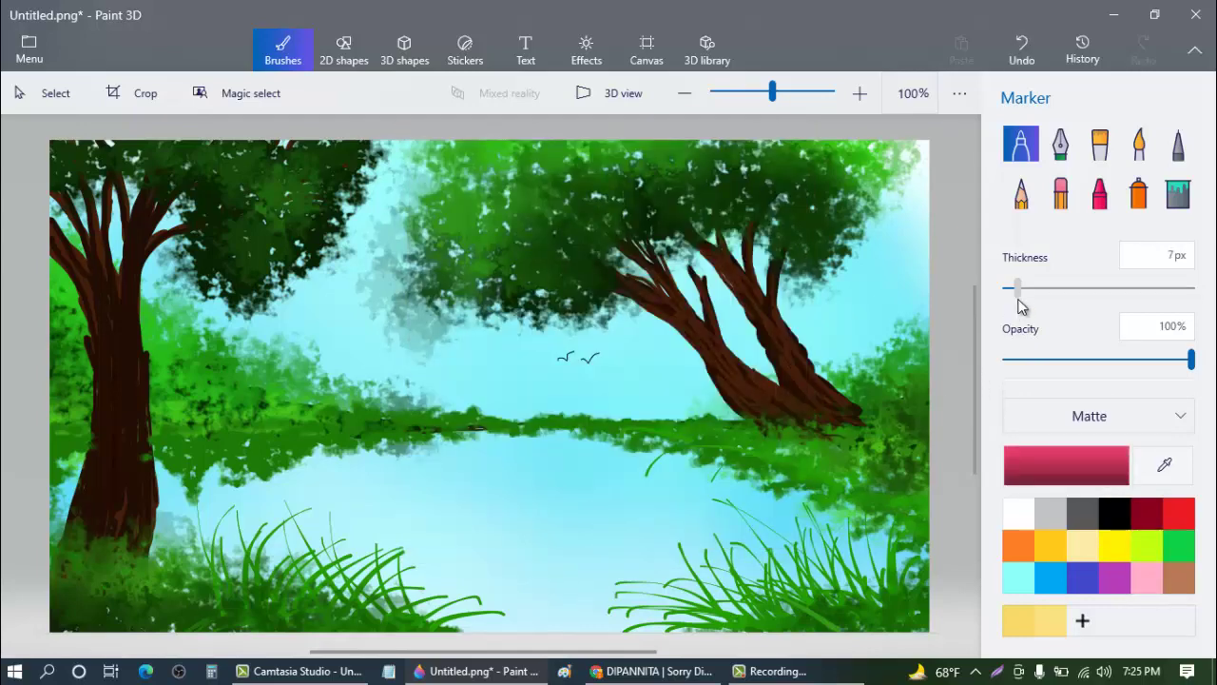
# Step: Dot small crimson flowers over the grass blades in the painting's lower right corner
pyautogui.click(689, 571)
pyautogui.click(665, 582)
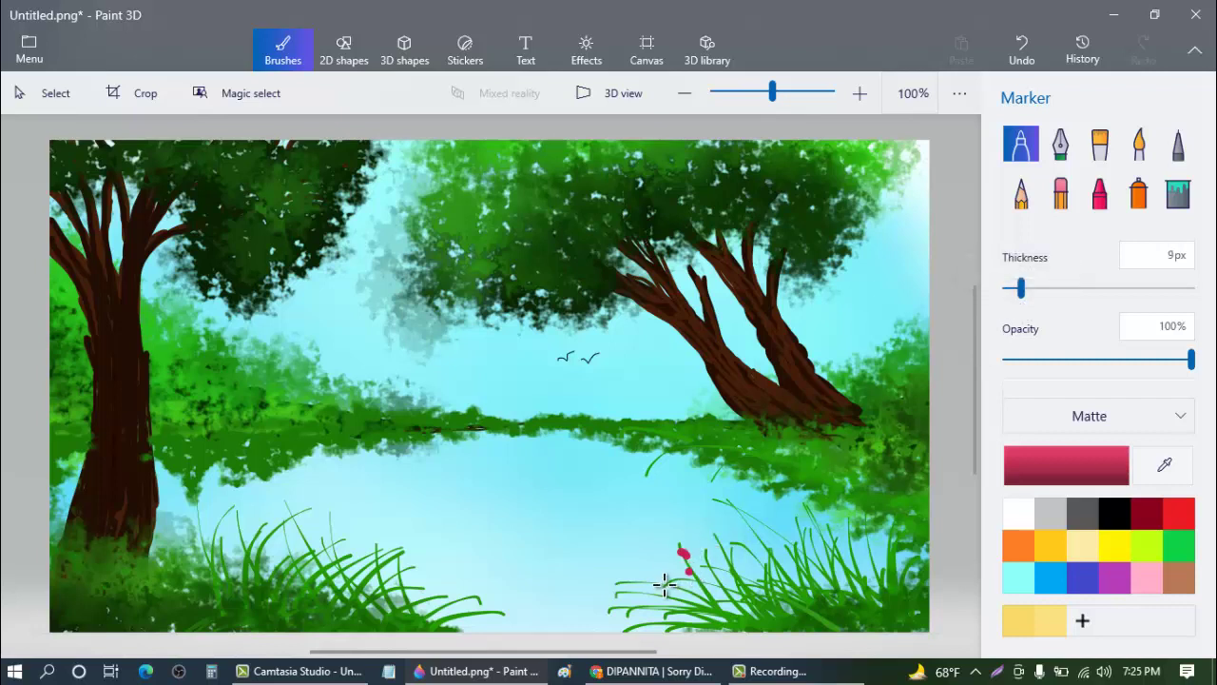
pyautogui.click(654, 606)
pyautogui.click(630, 575)
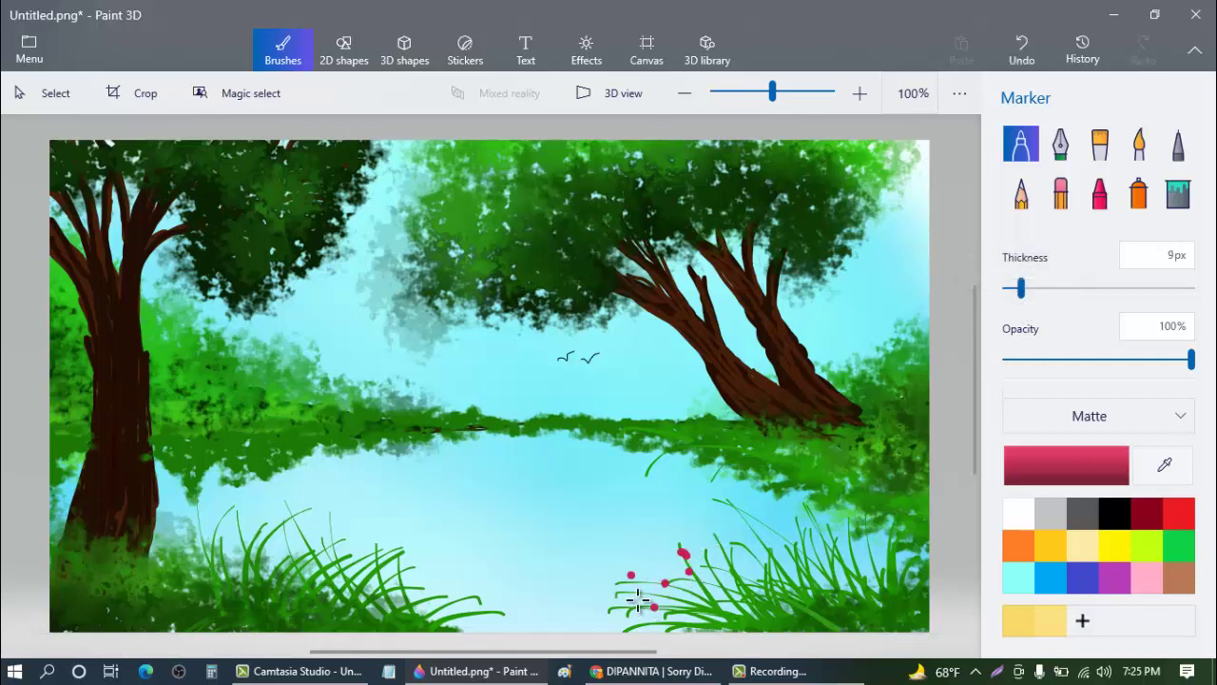
pyautogui.click(717, 545)
pyautogui.click(705, 572)
pyautogui.click(761, 588)
pyautogui.click(755, 554)
pyautogui.click(729, 503)
pyautogui.click(759, 525)
pyautogui.click(785, 541)
pyautogui.click(785, 562)
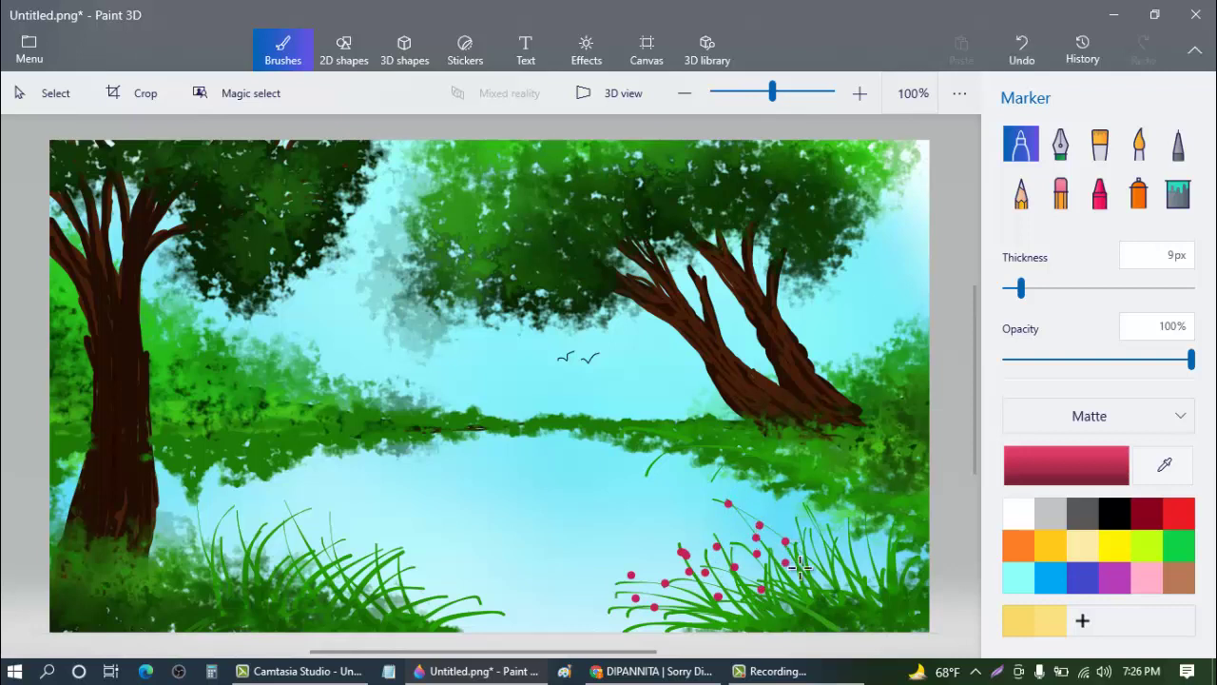
pyautogui.click(811, 516)
pyautogui.click(842, 545)
pyautogui.click(870, 579)
pyautogui.click(889, 561)
# Step: Dot matching crimson flowers along the grass blades beside the large left tree
pyautogui.click(405, 565)
pyautogui.click(391, 585)
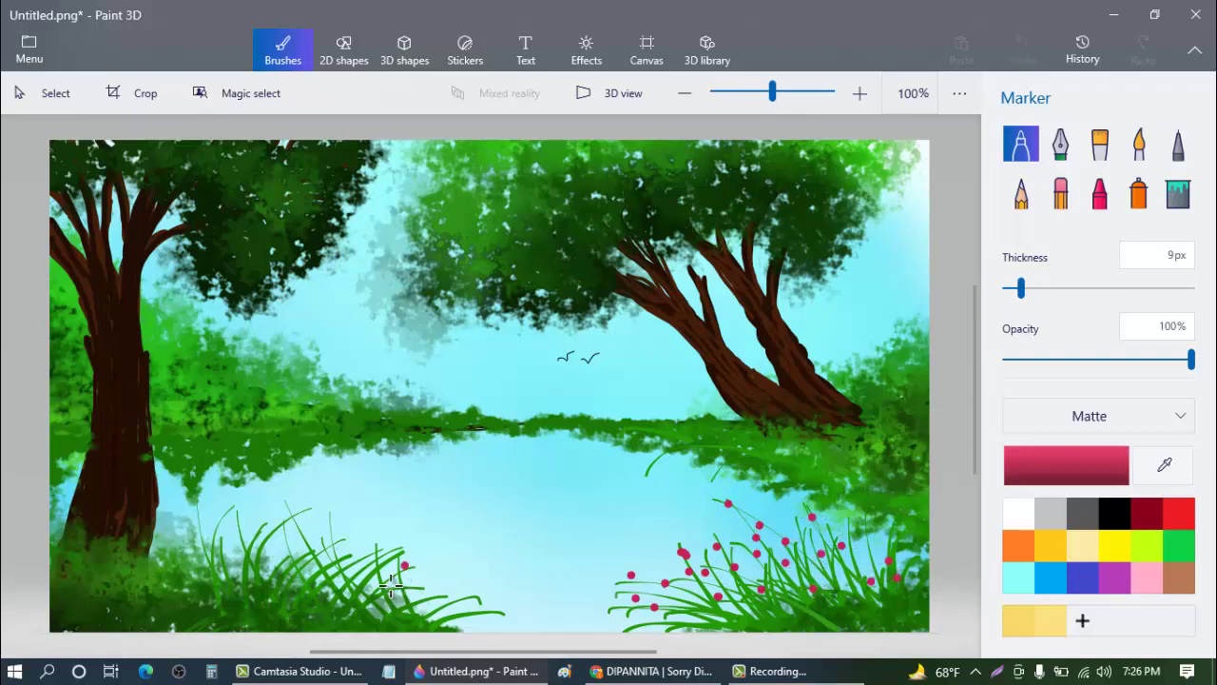
pyautogui.click(399, 551)
pyautogui.click(348, 554)
pyautogui.click(228, 554)
pyautogui.click(256, 573)
pyautogui.click(241, 540)
pyautogui.click(232, 511)
pyautogui.click(297, 523)
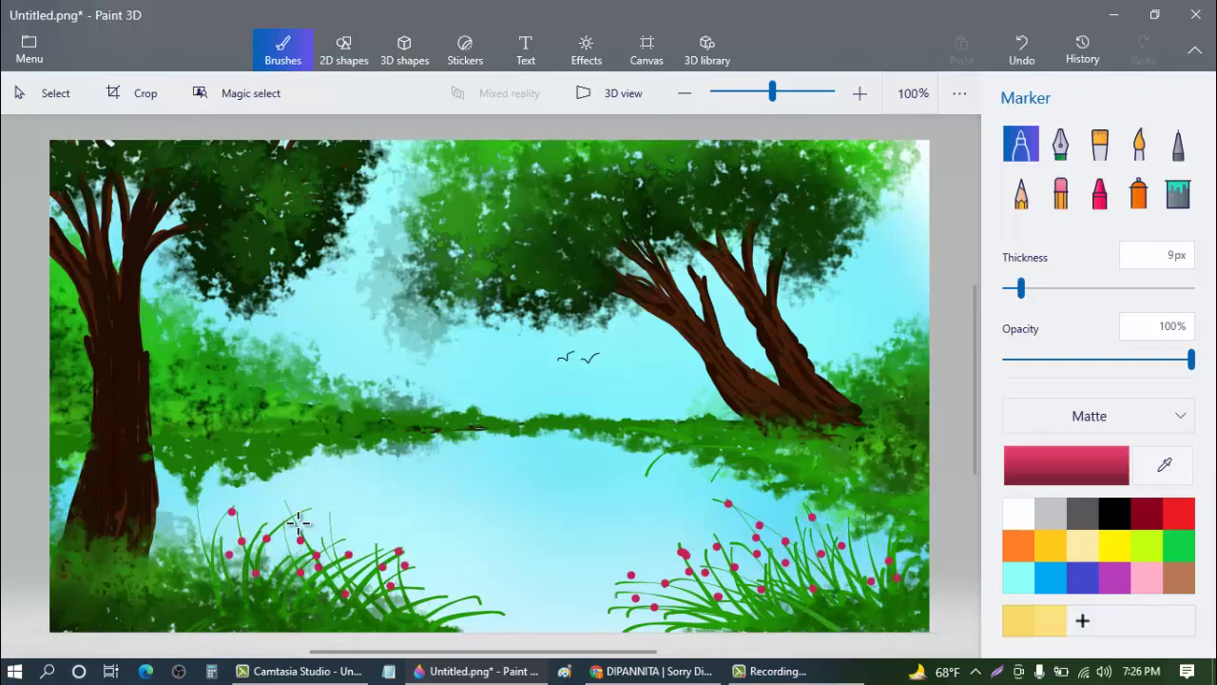
pyautogui.click(307, 508)
pyautogui.click(372, 593)
pyautogui.click(447, 605)
pyautogui.click(476, 599)
pyautogui.click(326, 607)
pyautogui.click(212, 568)
# Step: Scatter crimson flower dots over the foreground bush around the base of the large left tree
pyautogui.click(147, 569)
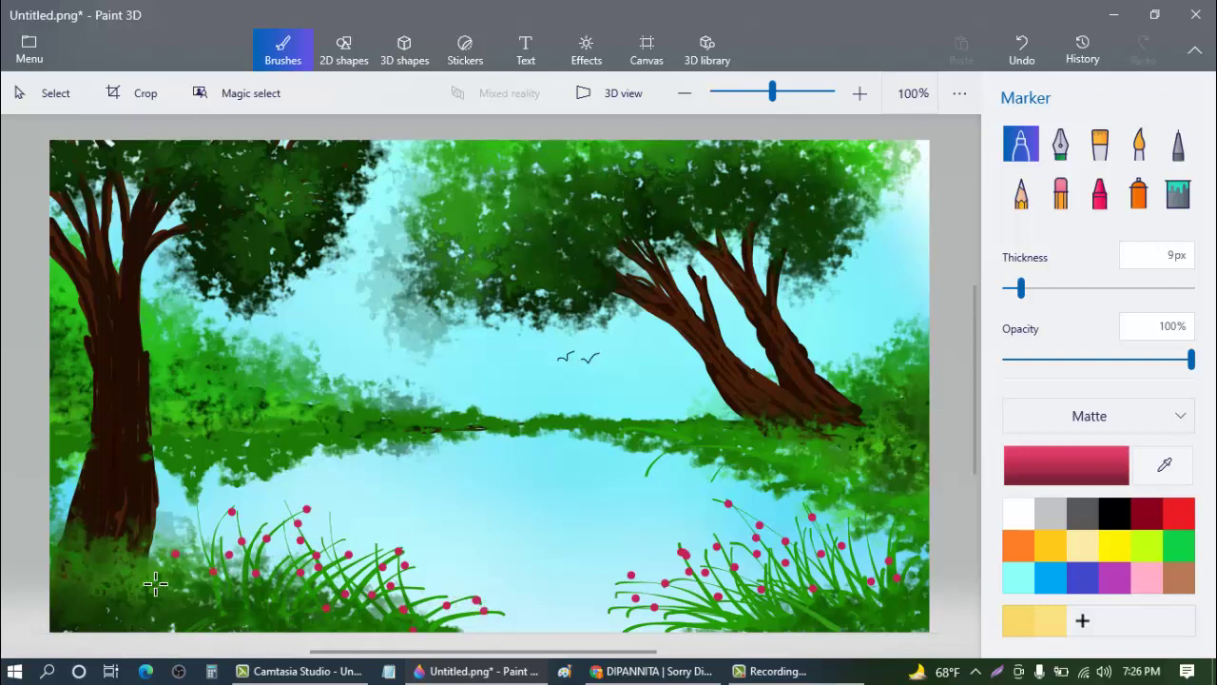
pyautogui.click(101, 559)
pyautogui.click(111, 583)
pyautogui.click(85, 603)
pyautogui.click(150, 598)
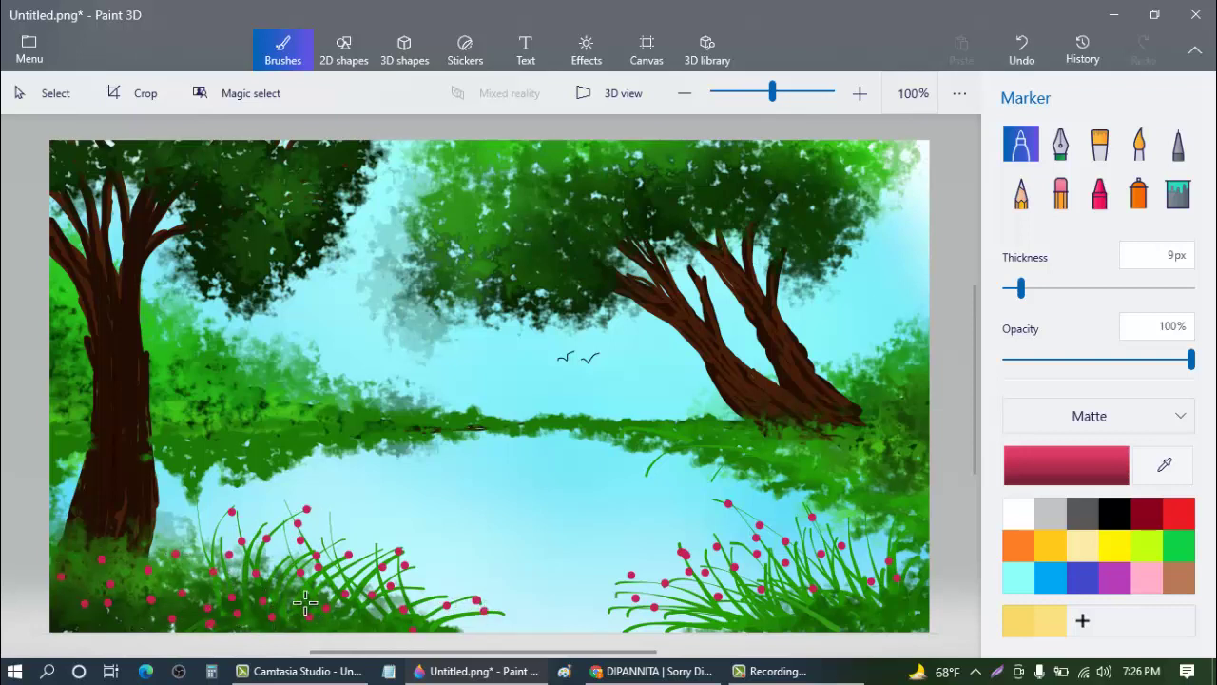
pyautogui.click(85, 624)
pyautogui.click(155, 577)
pyautogui.click(195, 597)
pyautogui.click(193, 572)
pyautogui.click(209, 550)
pyautogui.click(216, 533)
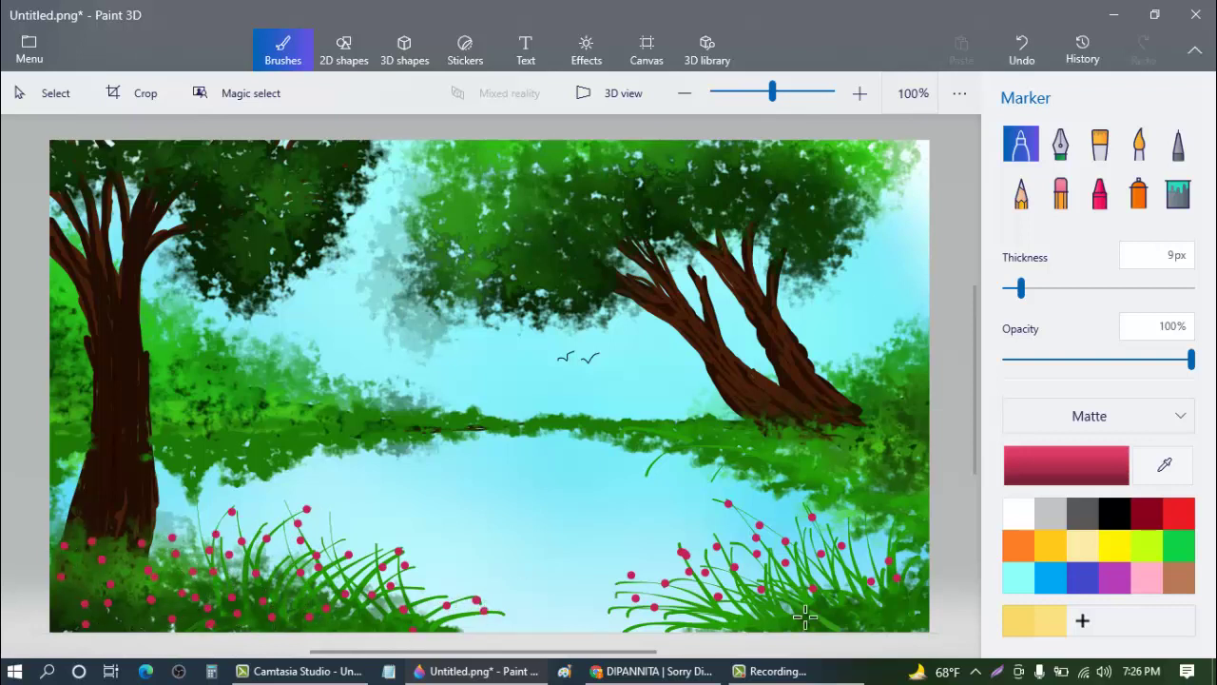